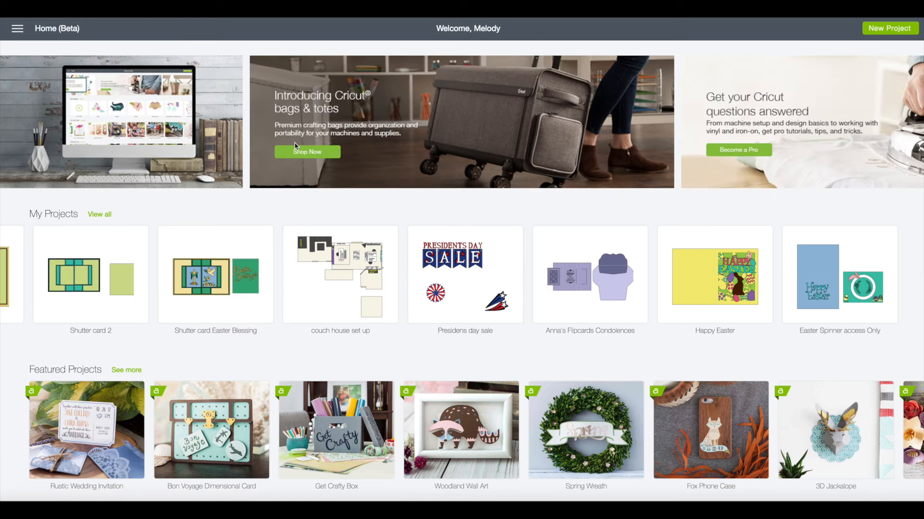
- Look over the project categories on the home page and return to its beginning
scroll(295, 143, down, 3)
scroll(295, 146, down, 10)
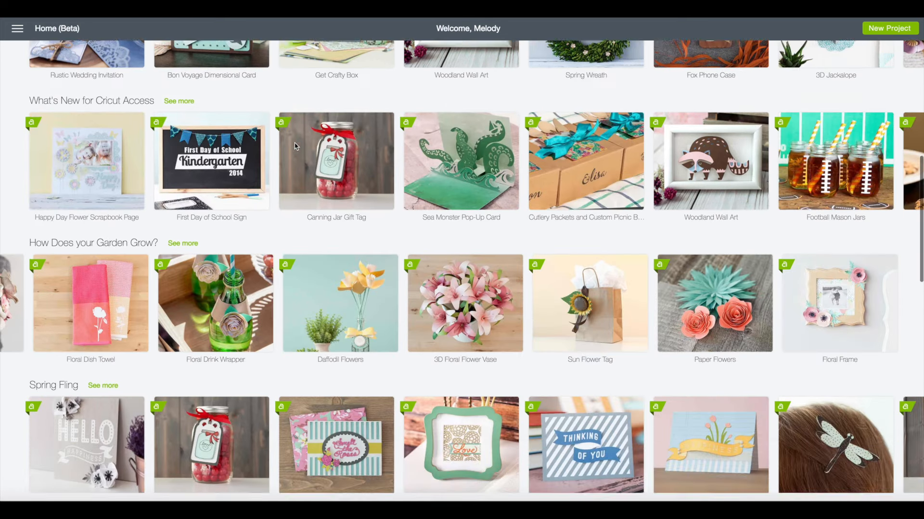
scroll(295, 144, up, 15)
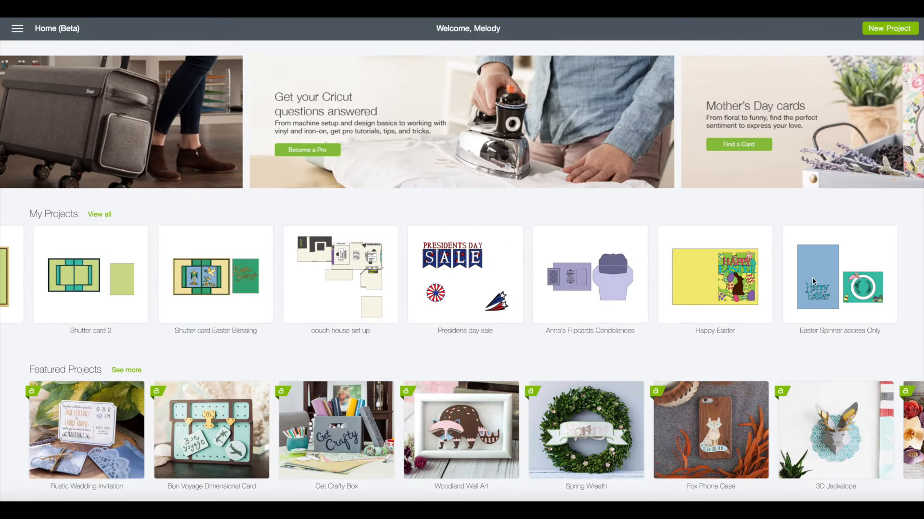
- Browse back and forth through the saved projects in the My Projects row of the home page
mouse_move(914, 274)
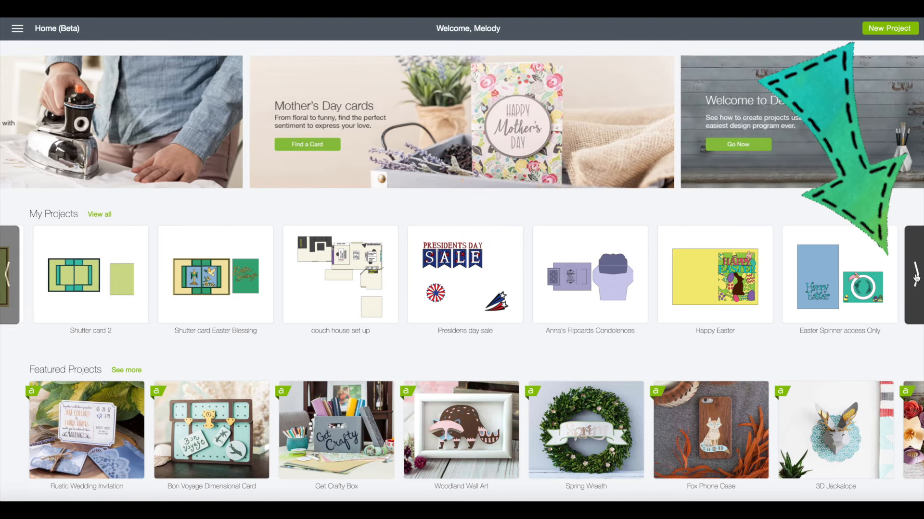
click(916, 277)
click(915, 276)
click(915, 277)
click(916, 277)
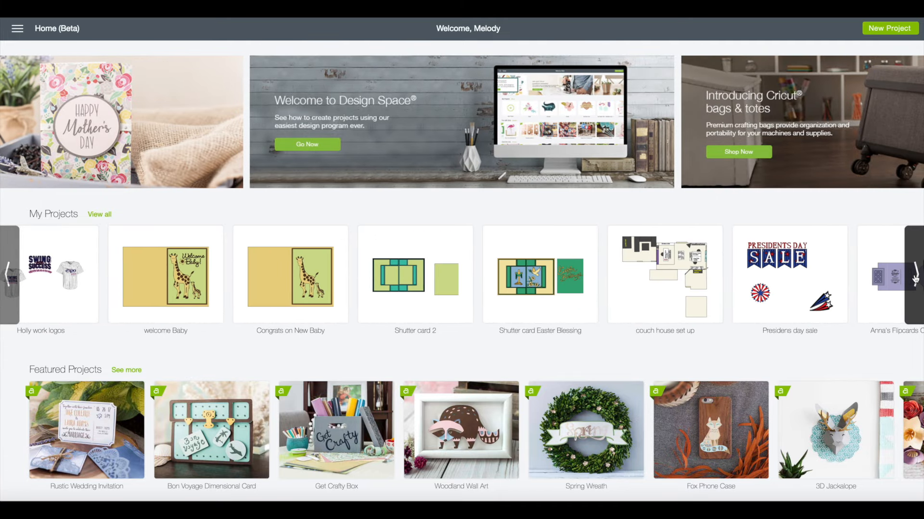
click(915, 278)
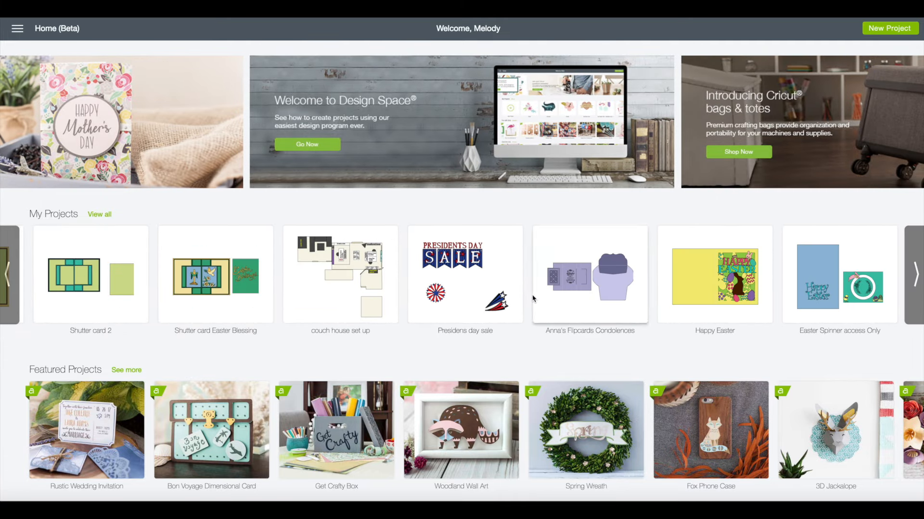
click(9, 275)
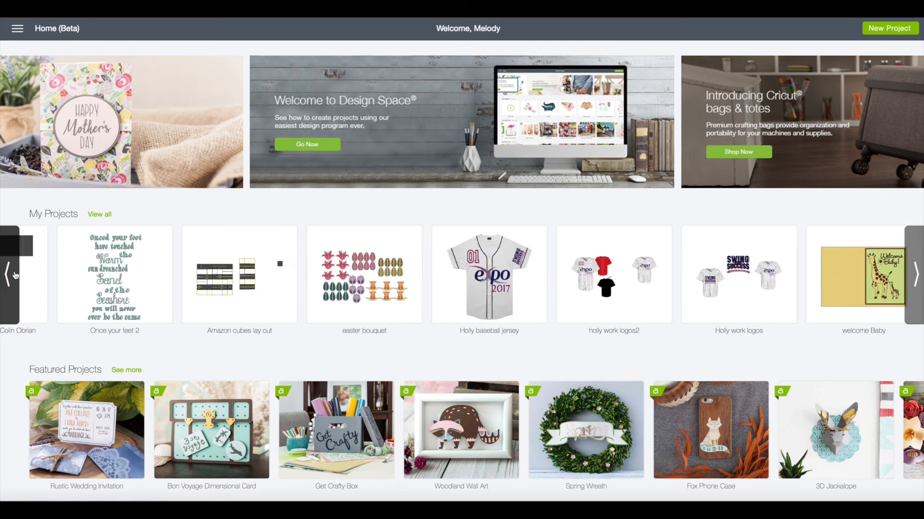
click(14, 276)
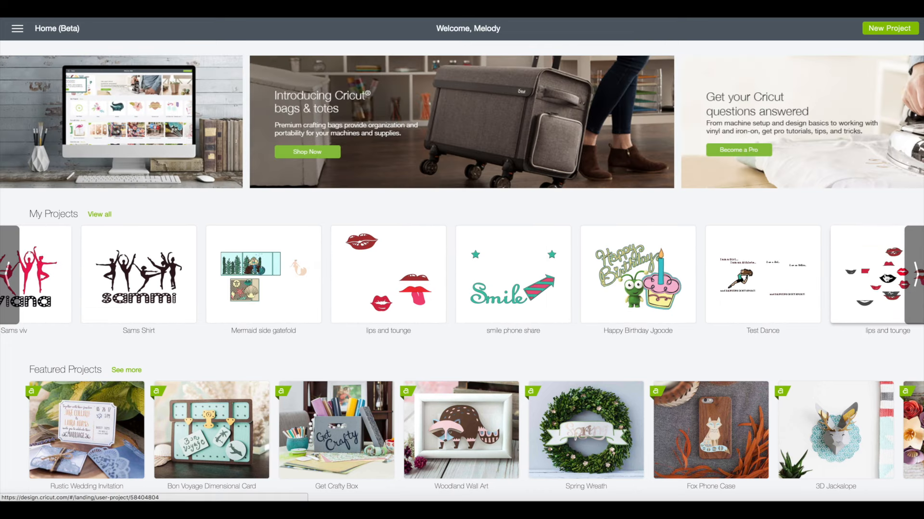
click(915, 275)
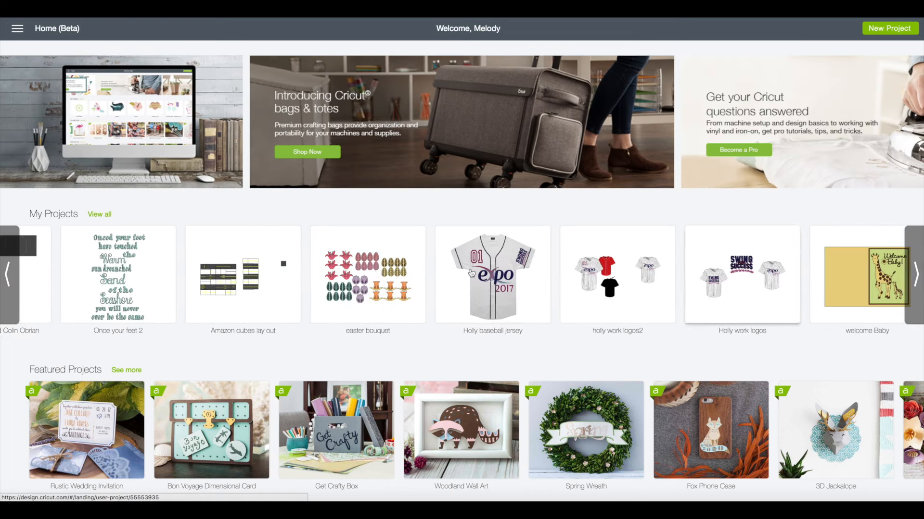
click(8, 274)
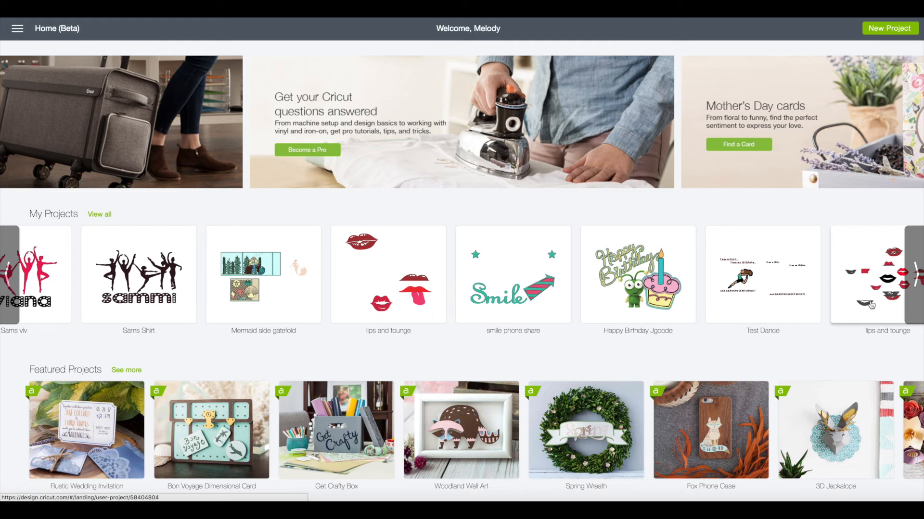
- Browse through the ready-made designs in the Featured Projects row
scroll(876, 311, down, 3)
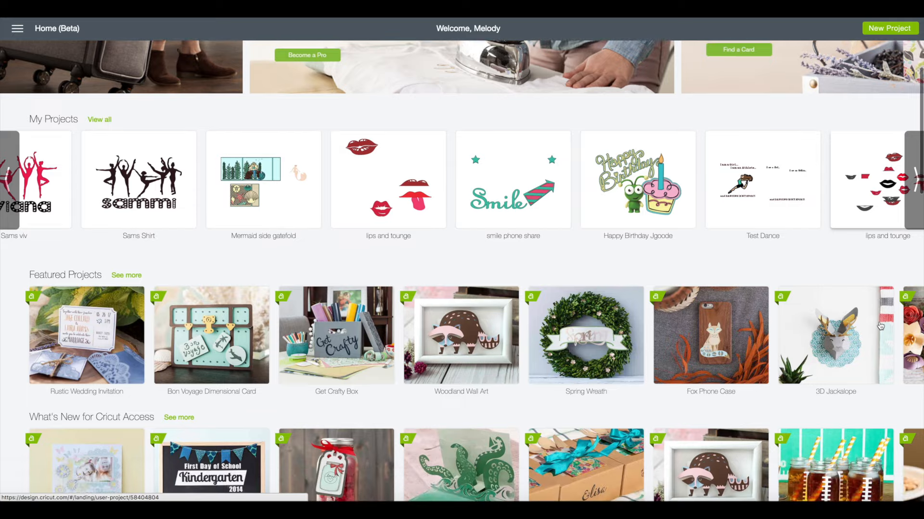
scroll(881, 327, down, 2)
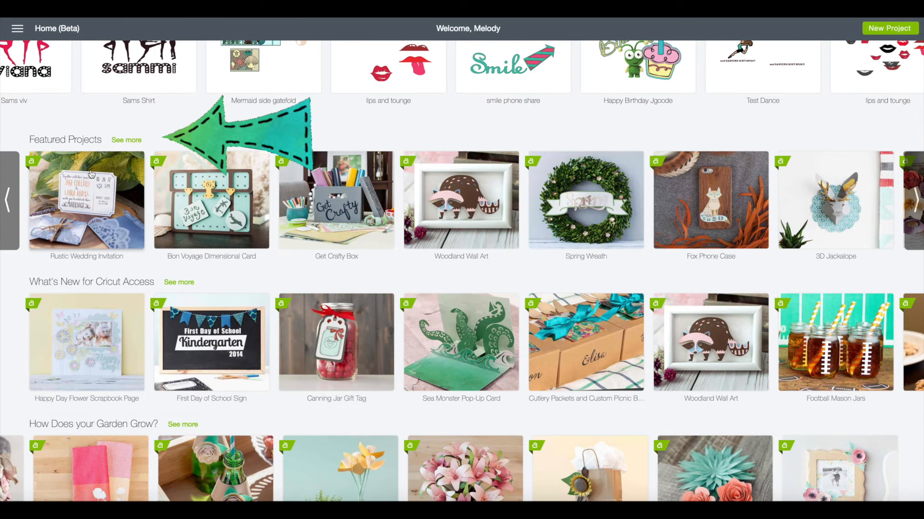
scroll(694, 245, up, 1)
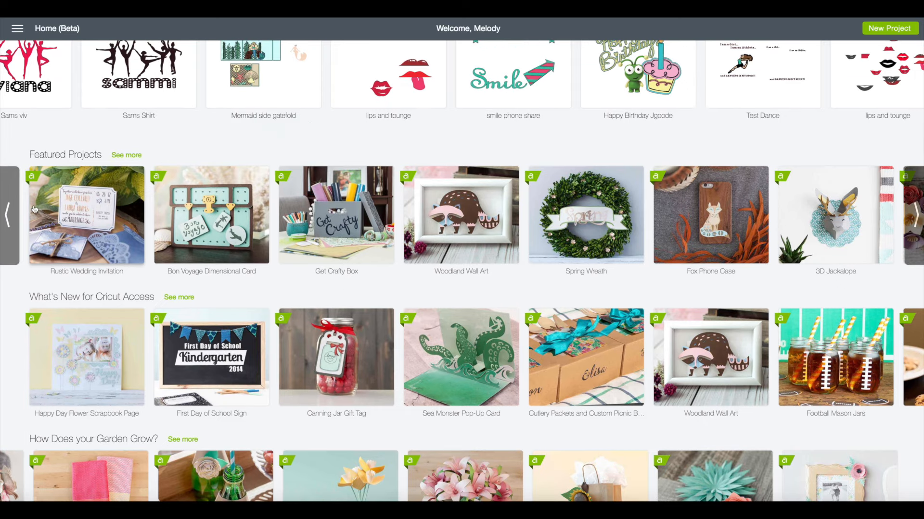
click(916, 217)
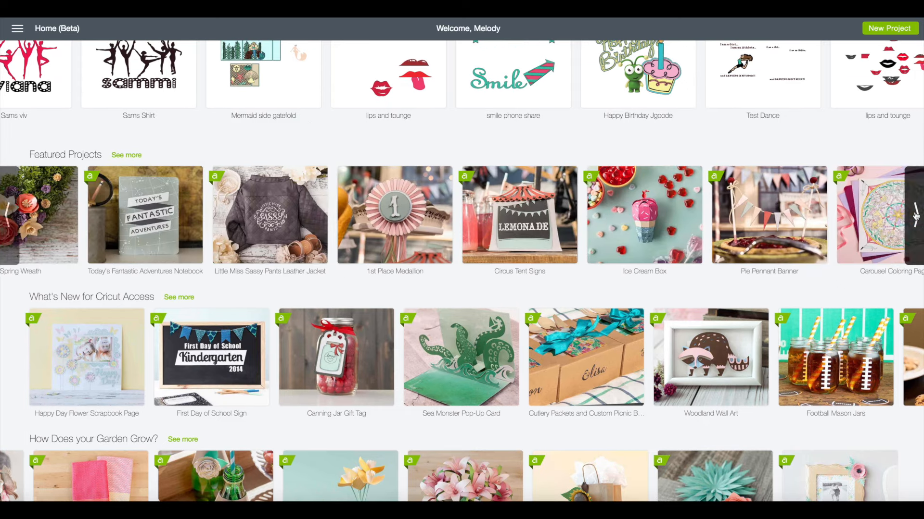
click(915, 216)
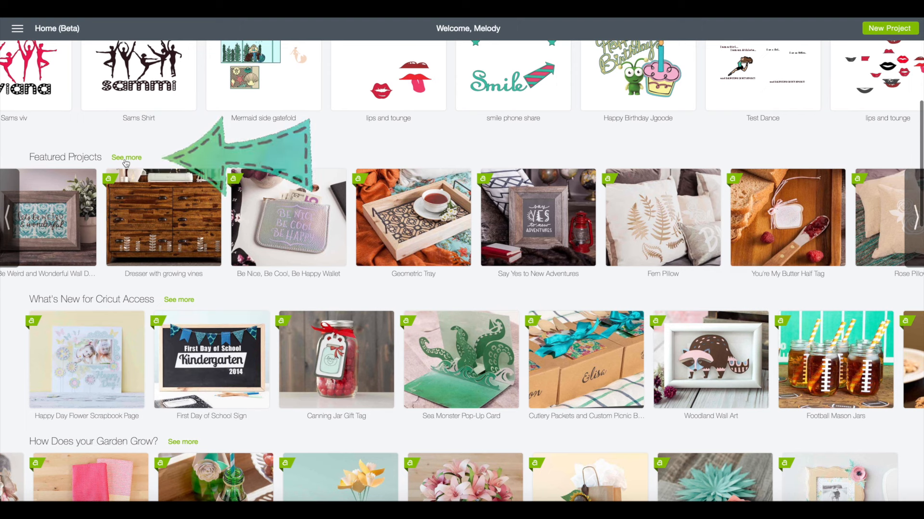
- Open the complete My Projects collection from the home page and look through the saved projects
scroll(212, 197, up, 5)
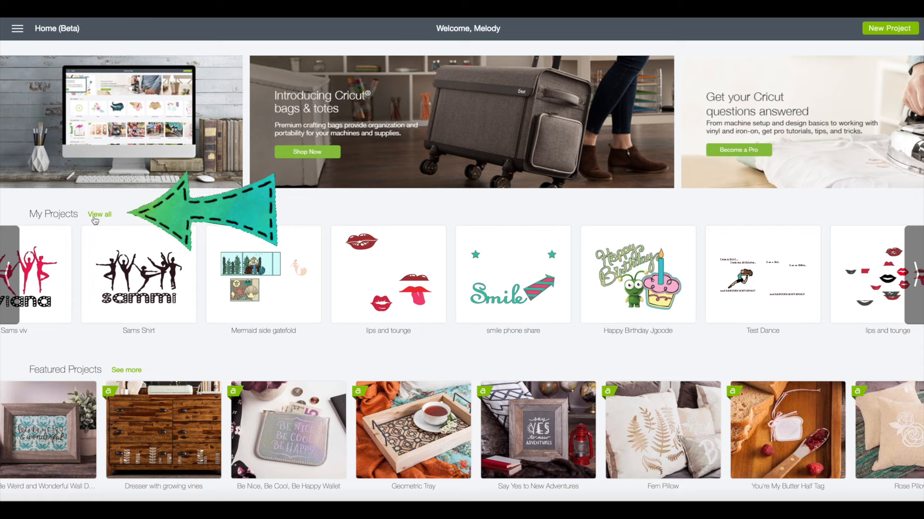
scroll(97, 218, down, 3)
scroll(98, 218, up, 3)
click(98, 215)
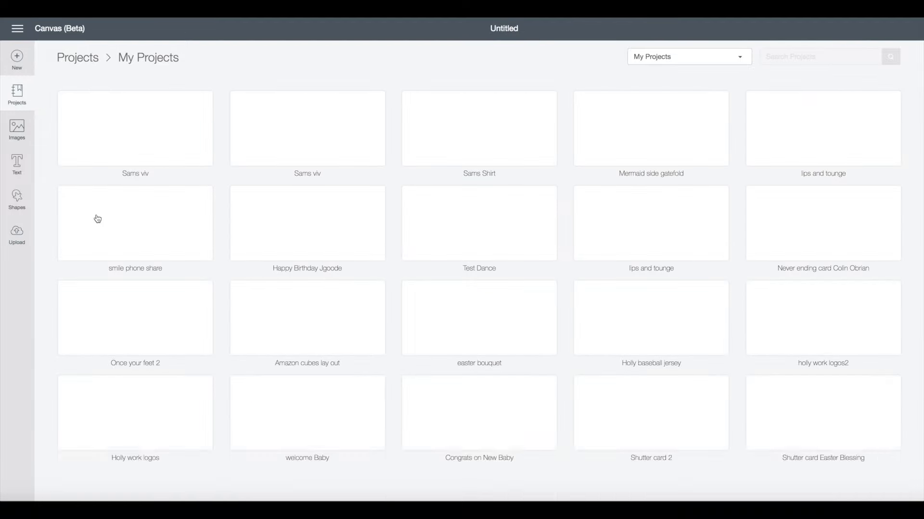
scroll(98, 219, down, 7)
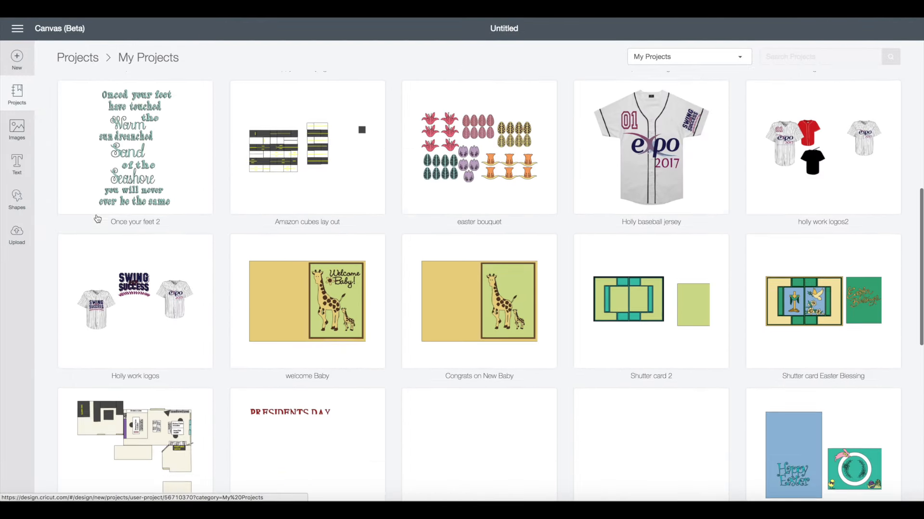
scroll(98, 219, down, 15)
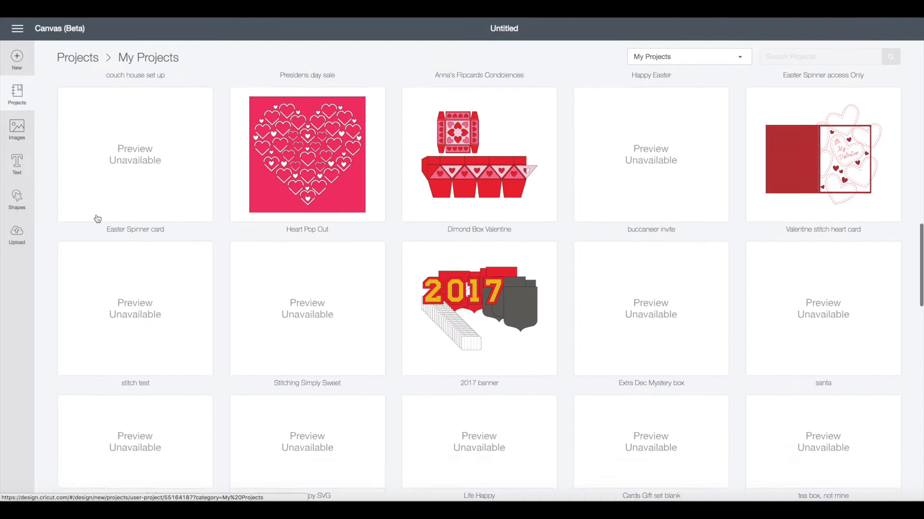
scroll(97, 219, down, 1)
scroll(97, 219, up, 12)
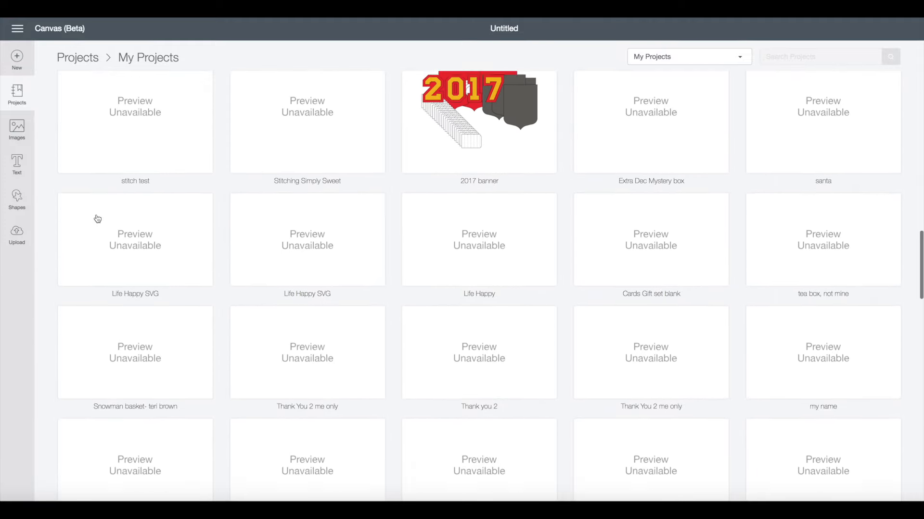
scroll(98, 219, down, 2)
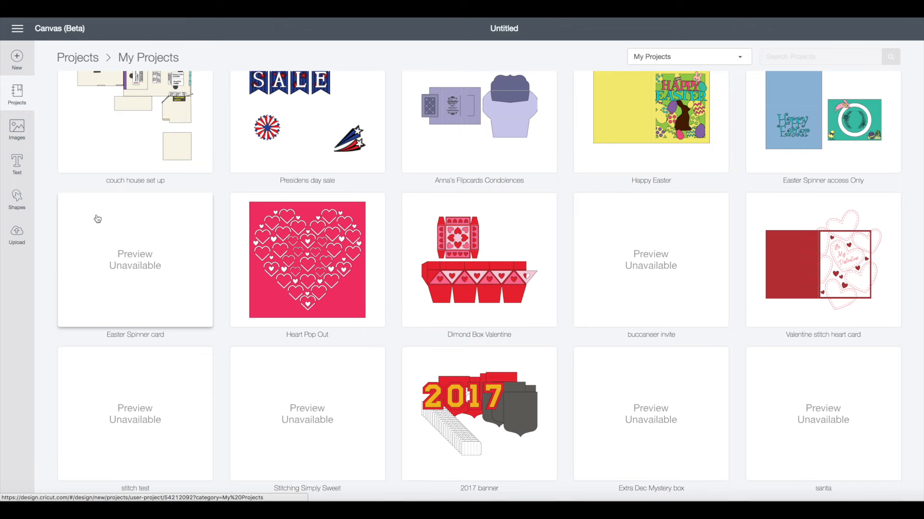
scroll(157, 268, up, 10)
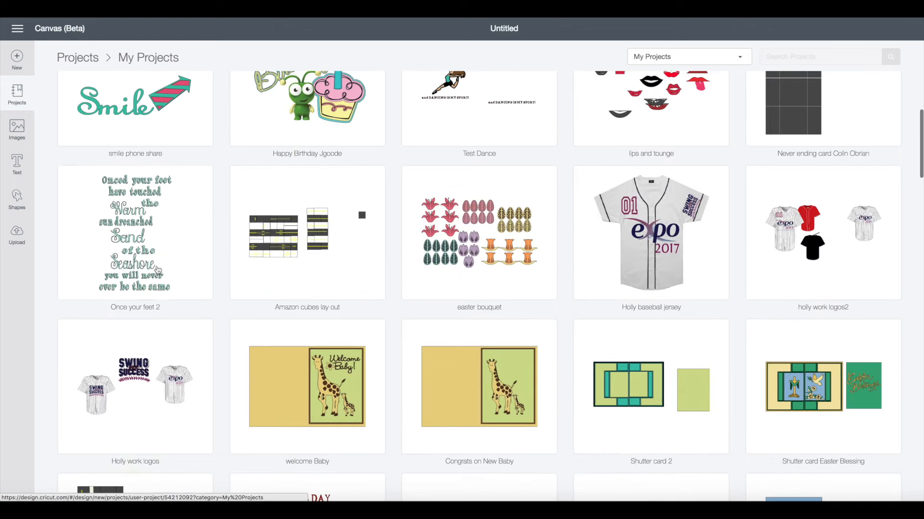
scroll(185, 191, up, 5)
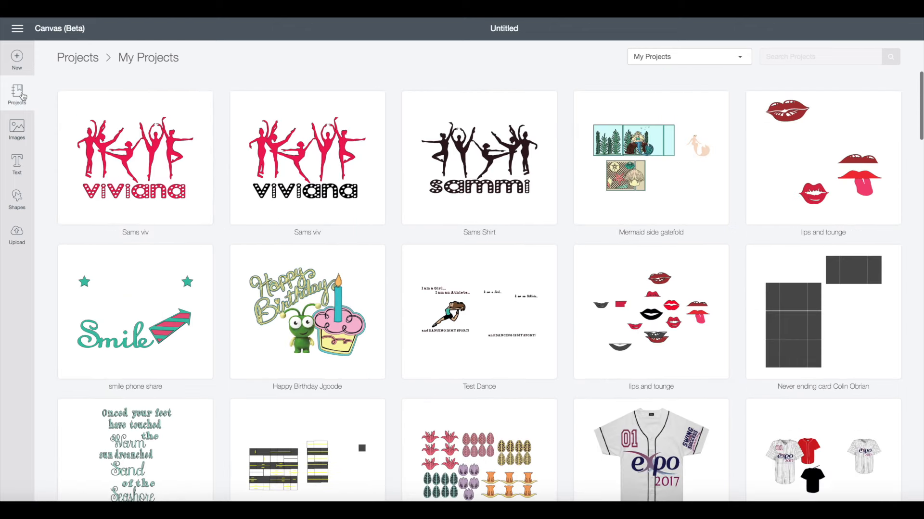
- Return to the home page and browse the What's New for Cricut Access row
click(18, 35)
click(23, 56)
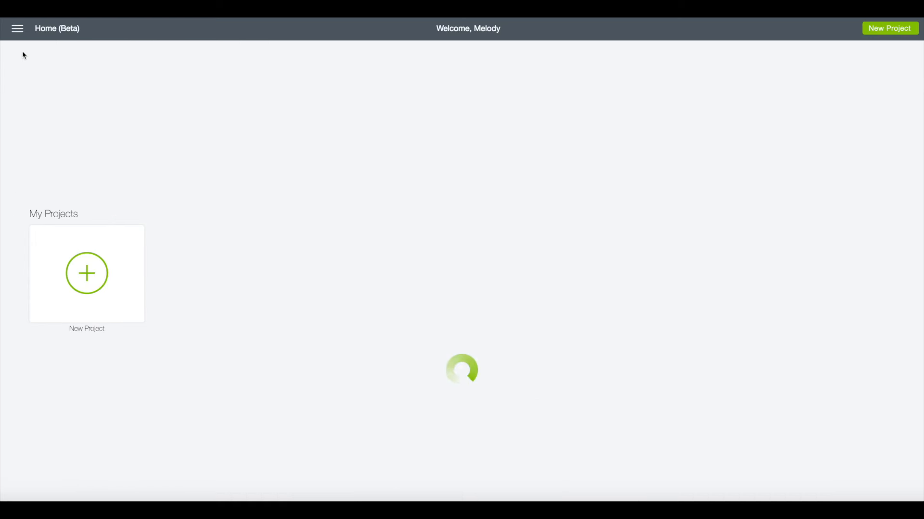
scroll(326, 278, down, 7)
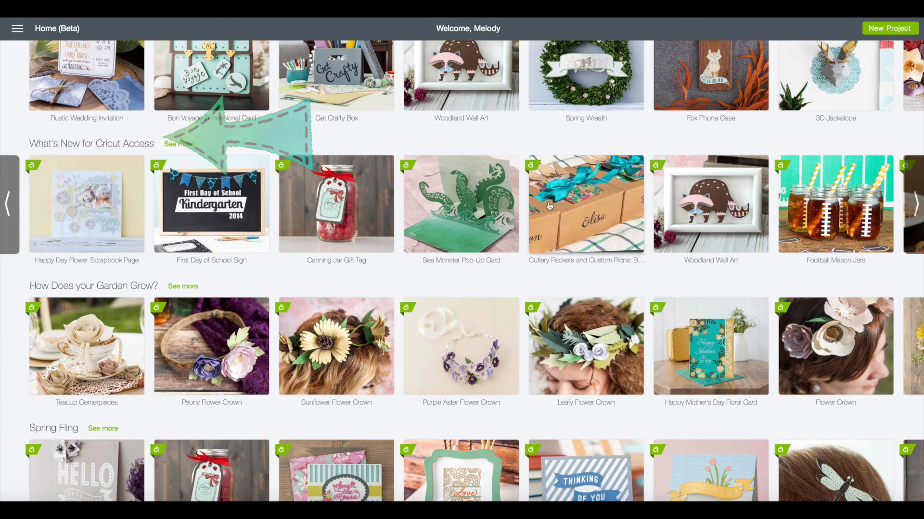
click(916, 205)
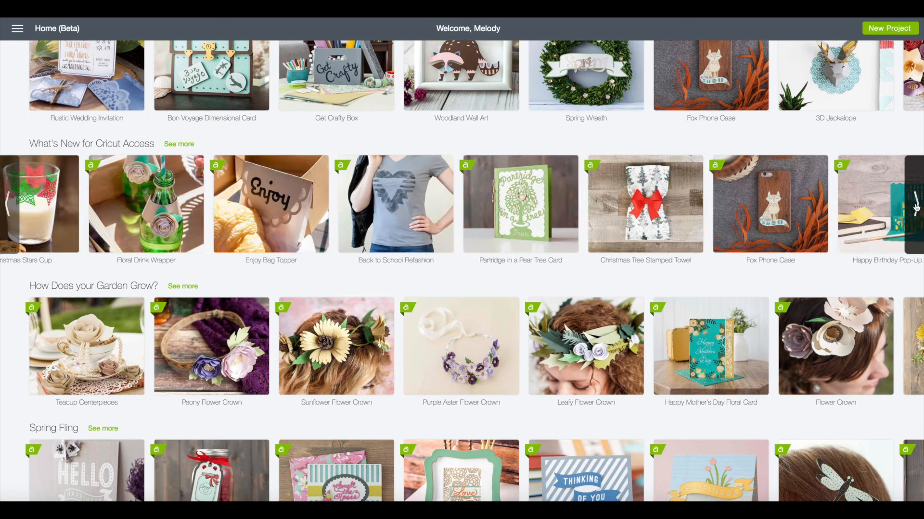
click(916, 206)
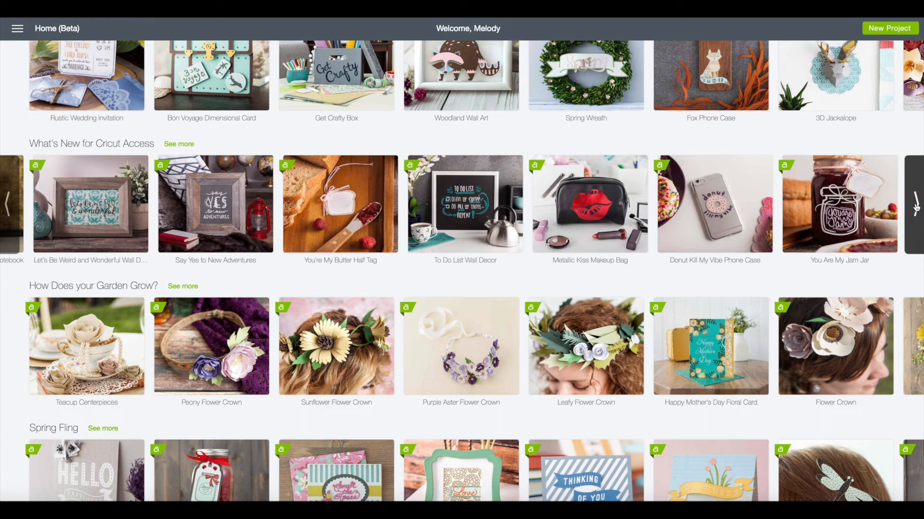
- Browse further projects in the How Does your Garden Grow? and Spring Fling rows
scroll(247, 258, down, 2)
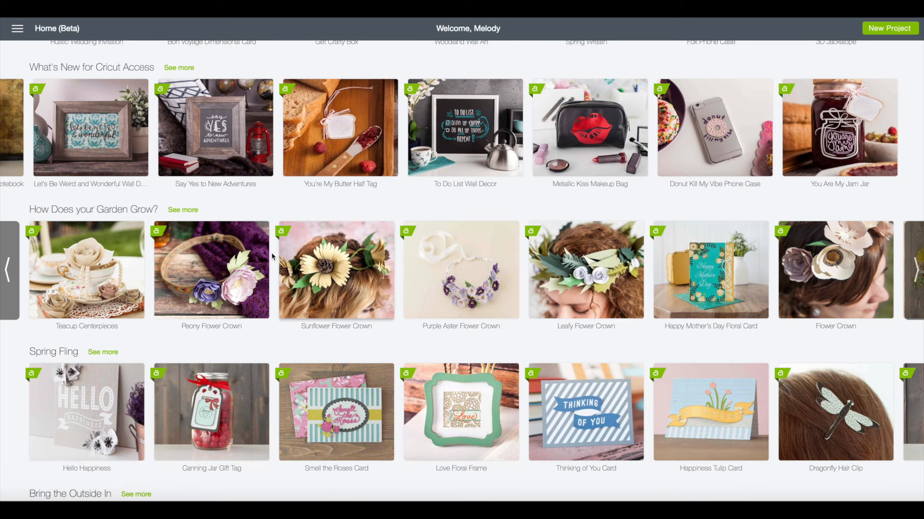
click(916, 269)
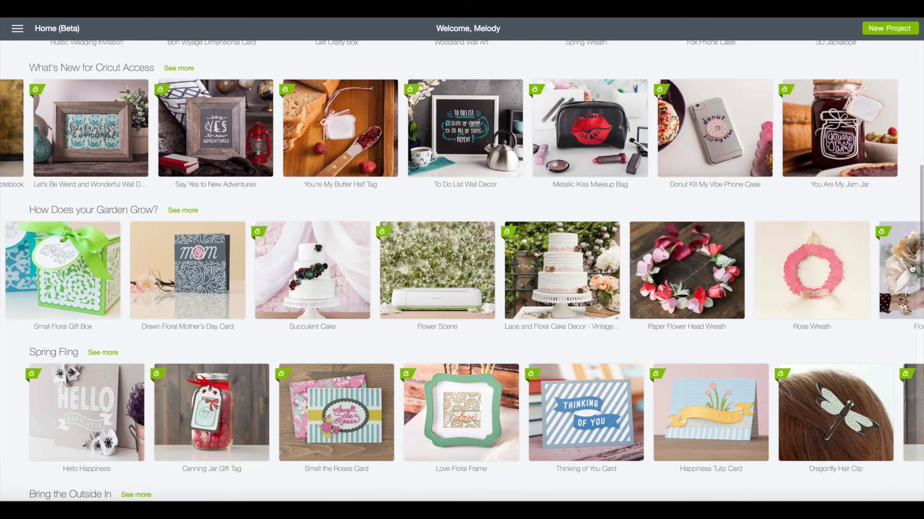
scroll(258, 239, down, 2)
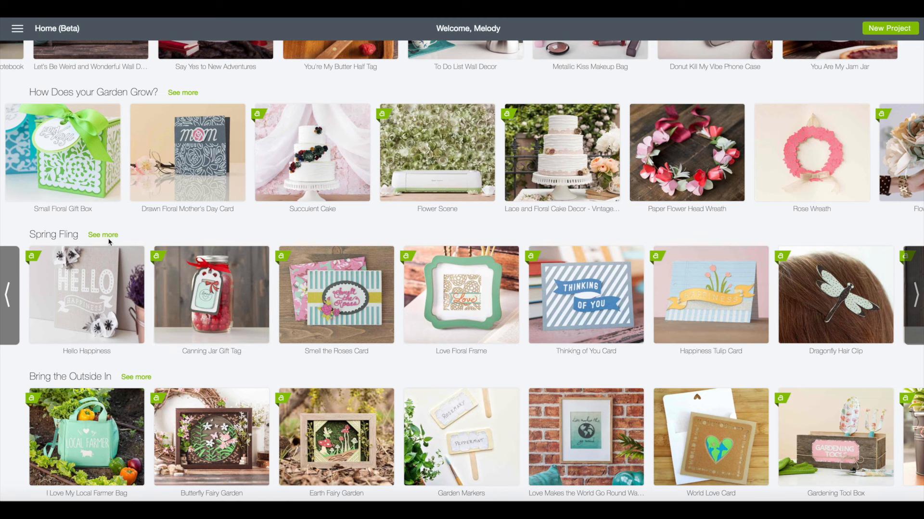
click(914, 299)
click(914, 299)
- Look through the remaining home page categories, from Bring the Outside In to Cards You'll Love
scroll(309, 300, down, 3)
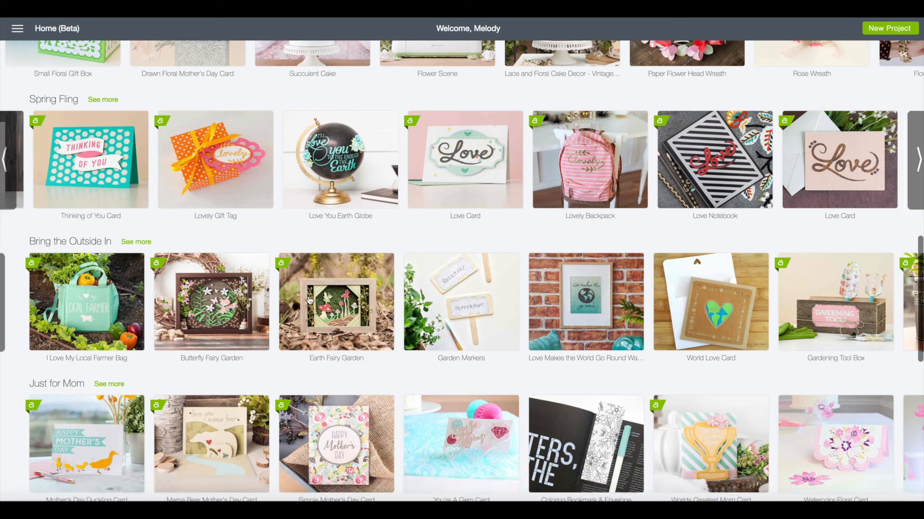
scroll(305, 298, down, 3)
scroll(302, 296, down, 4)
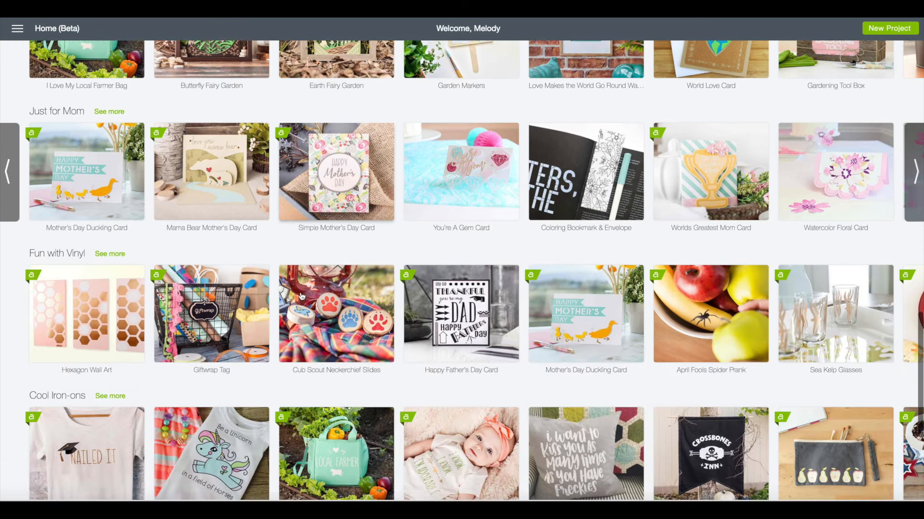
scroll(302, 296, down, 2)
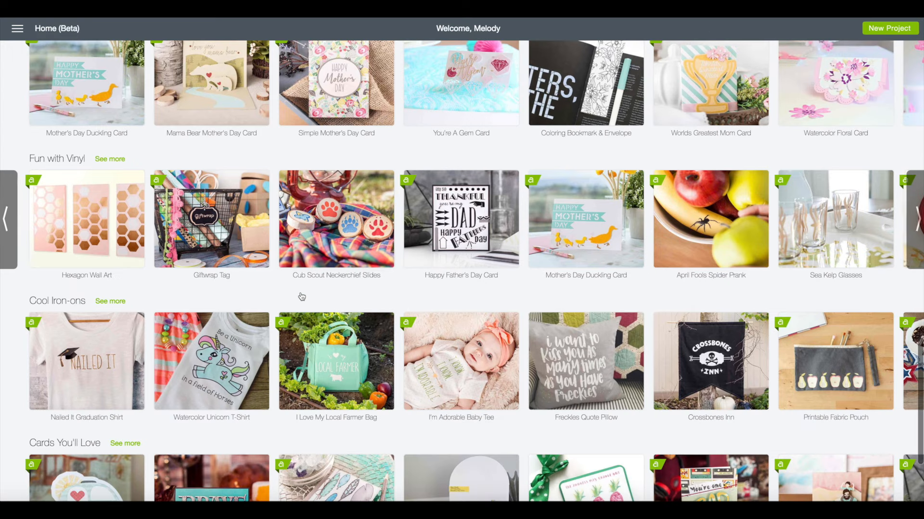
scroll(302, 297, down, 3)
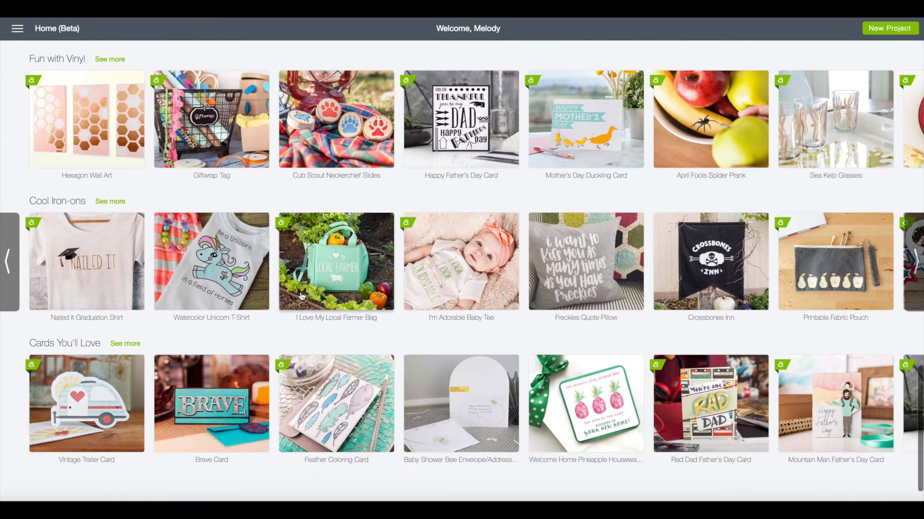
scroll(301, 296, down, 1)
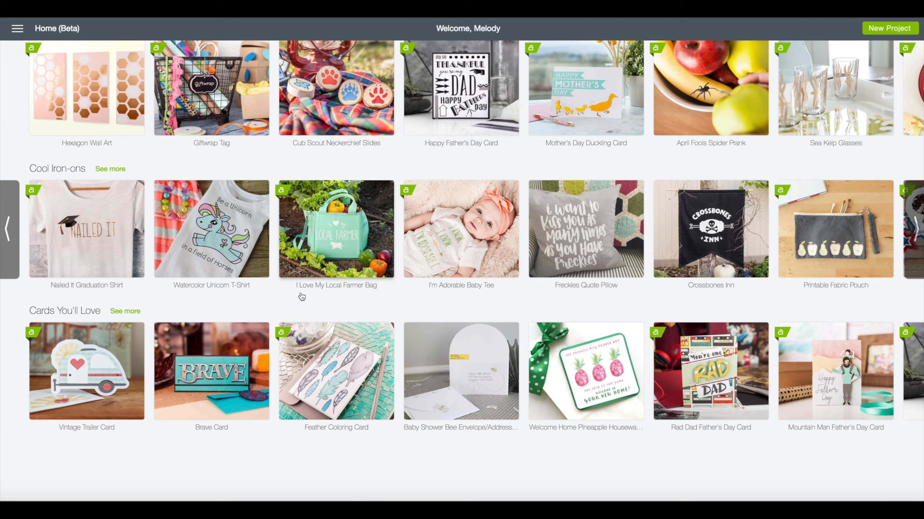
scroll(301, 296, up, 1)
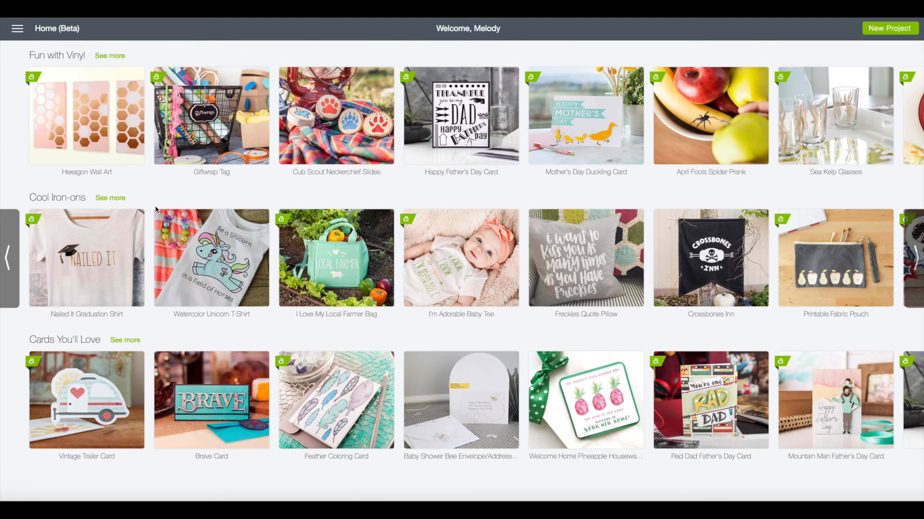
- Return to the top of the home page and review the main menu's options, including Account Details and Cricut Access
scroll(471, 256, up, 4)
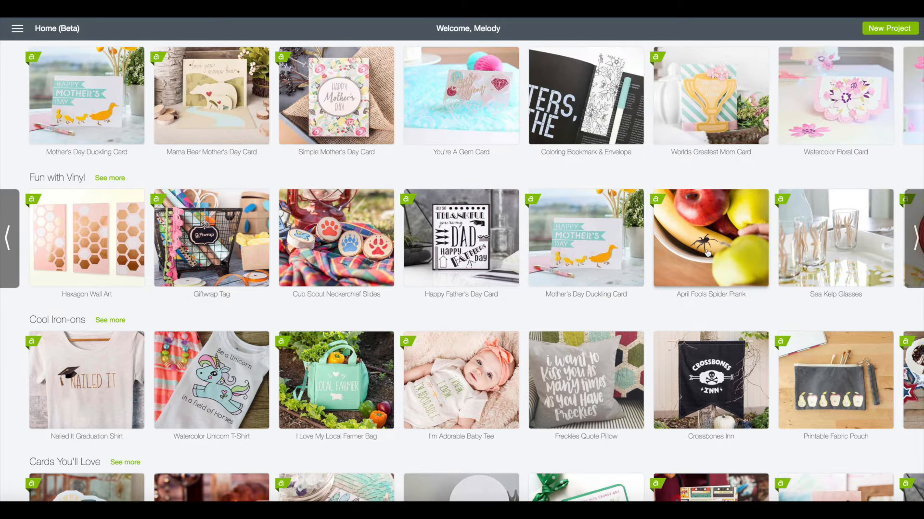
scroll(456, 247, up, 4)
scroll(456, 247, down, 1)
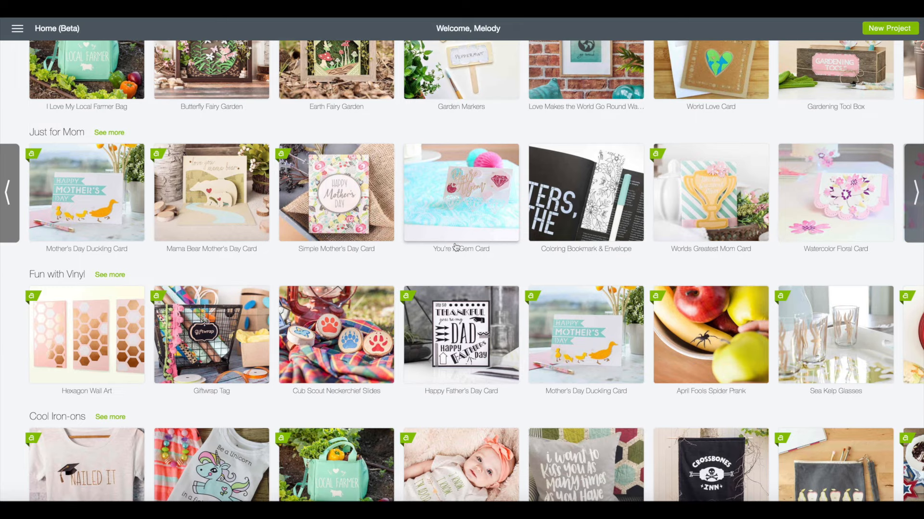
scroll(456, 247, up, 10)
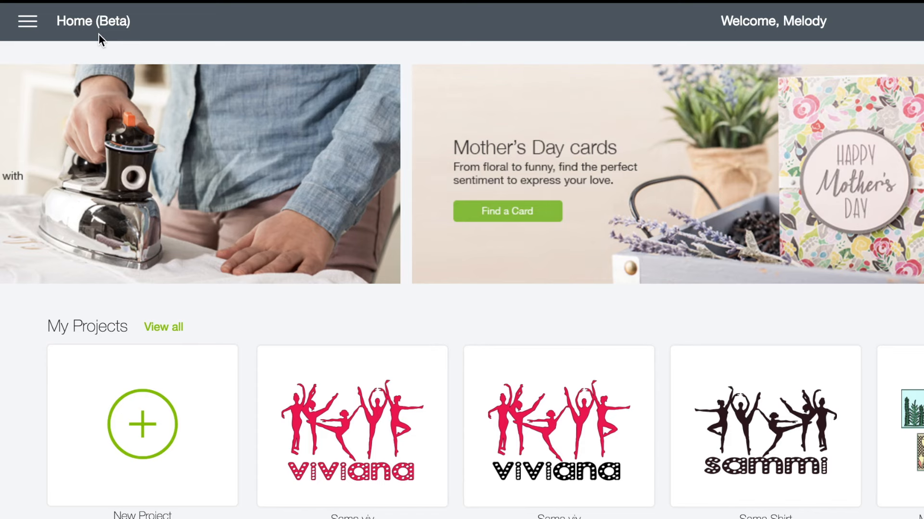
click(27, 23)
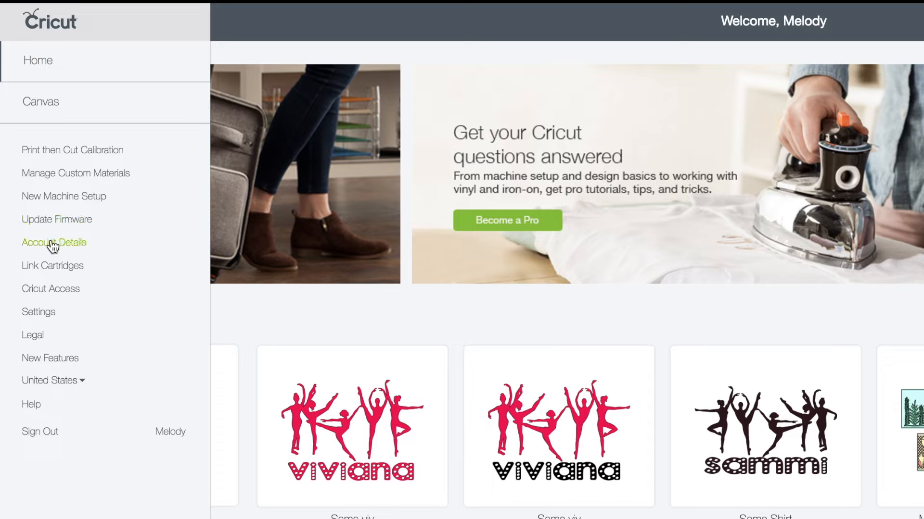
click(52, 244)
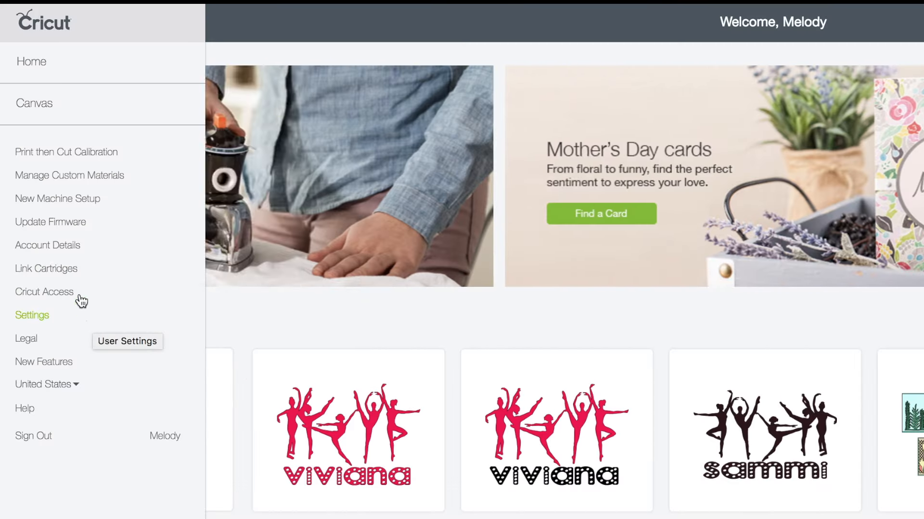
click(40, 293)
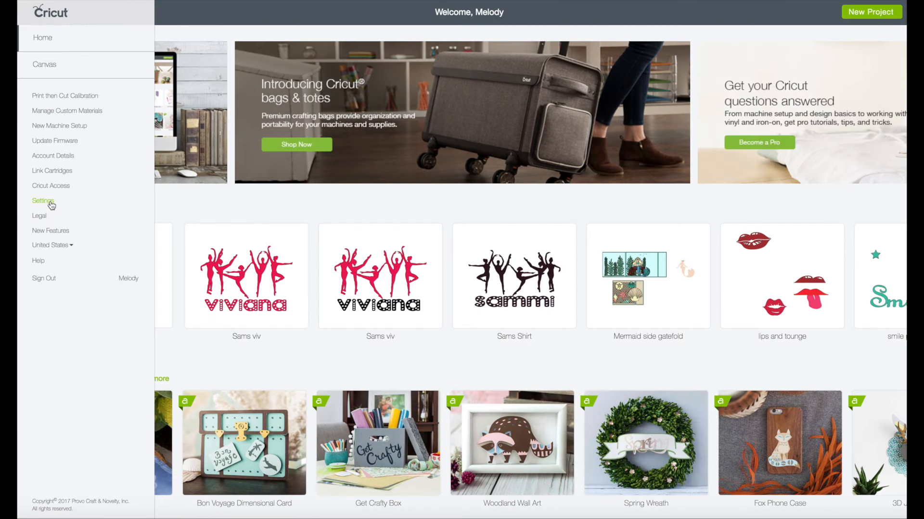
- Try the canvas grid options in the Design Space settings, choosing Partial Grid, with Centimeter as the units
click(44, 201)
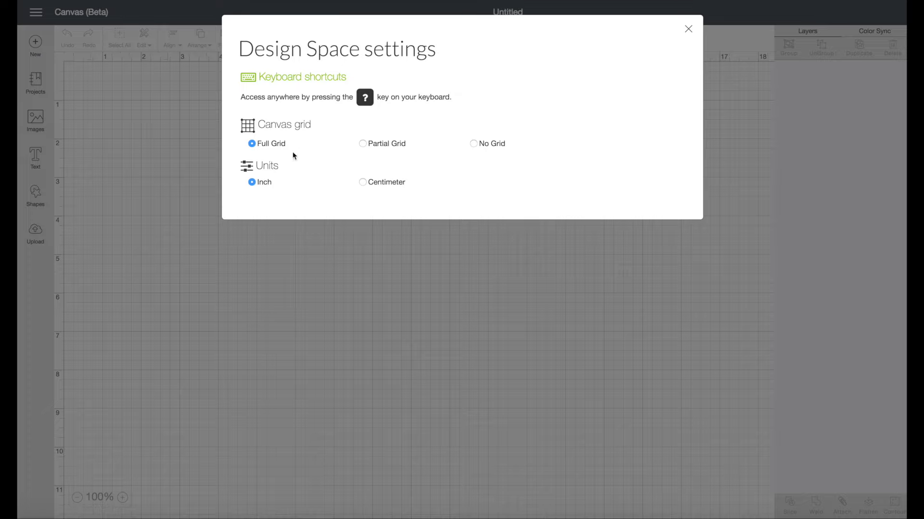
click(364, 144)
click(473, 143)
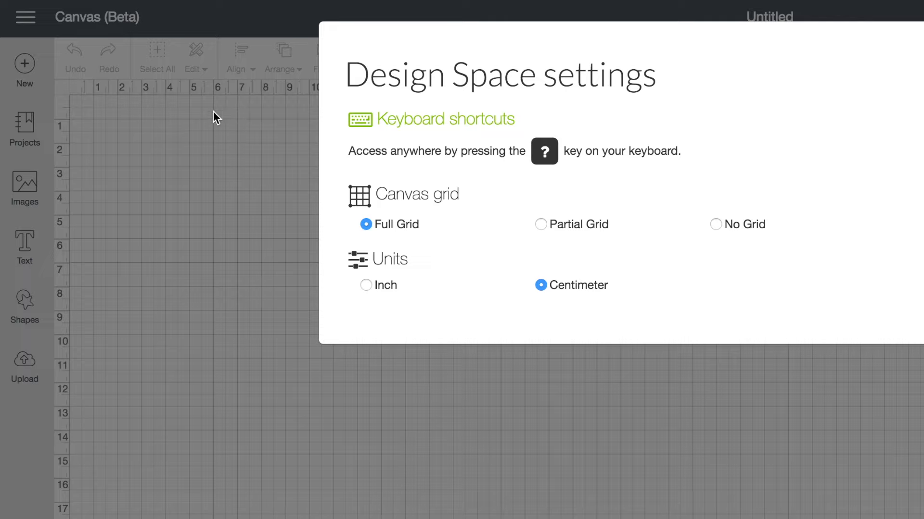
click(541, 224)
- Open the New Features introduction and page through its slides on the home screen, Canvas, Projects and Make It
click(25, 17)
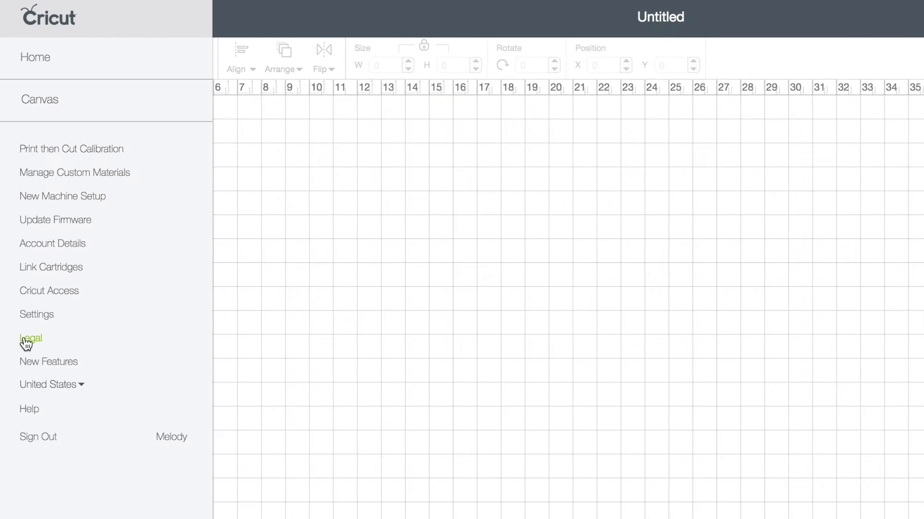
click(48, 362)
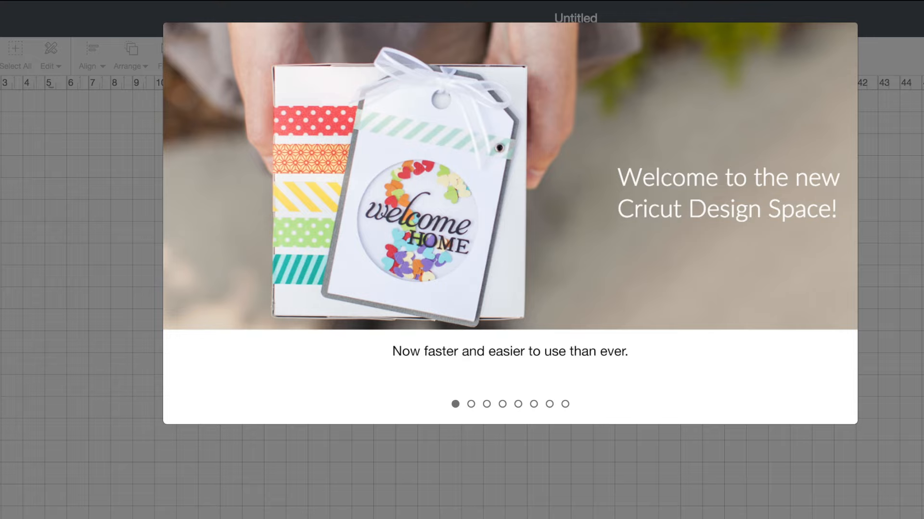
mouse_move(538, 359)
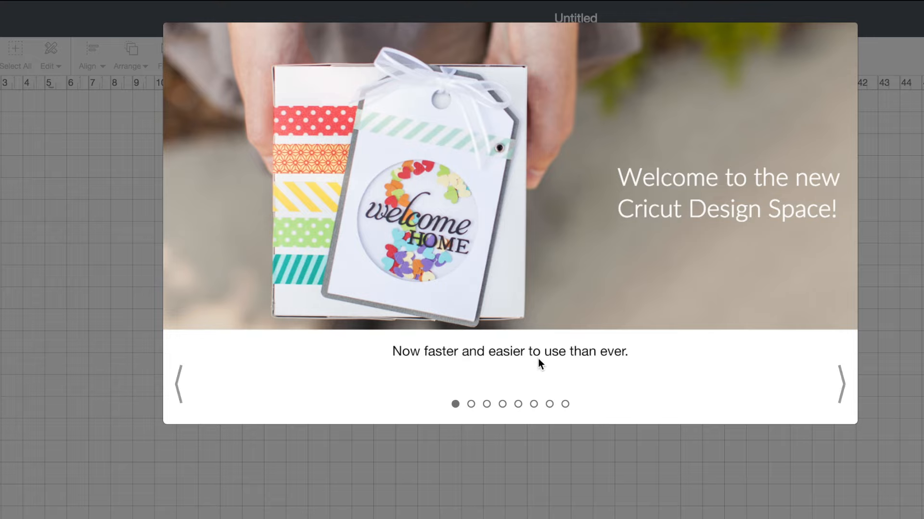
click(841, 383)
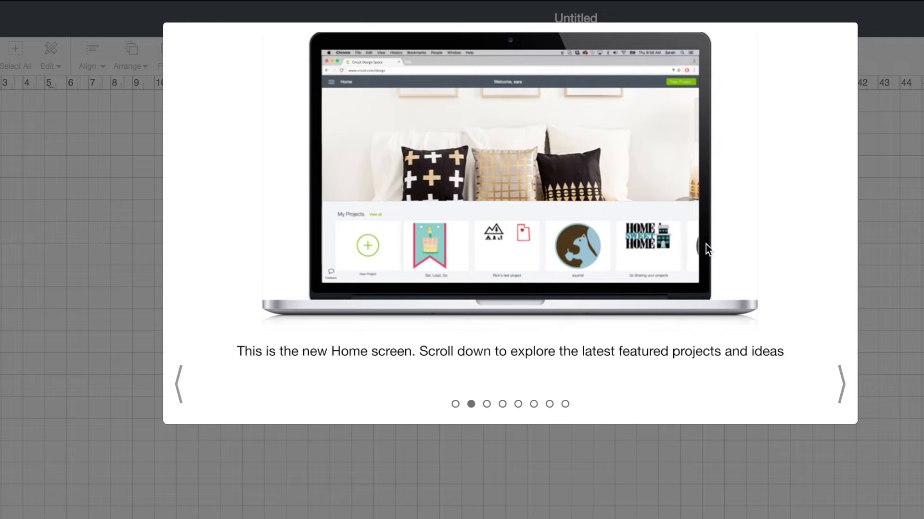
click(841, 388)
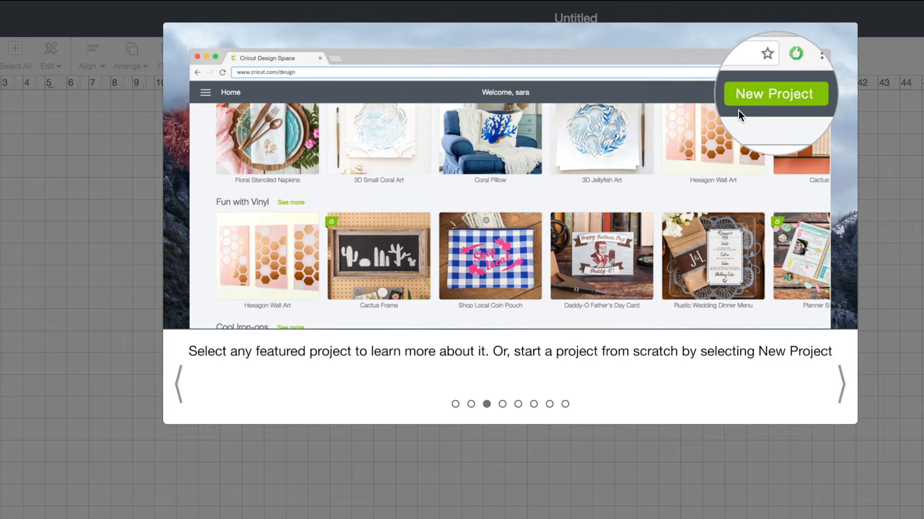
click(842, 387)
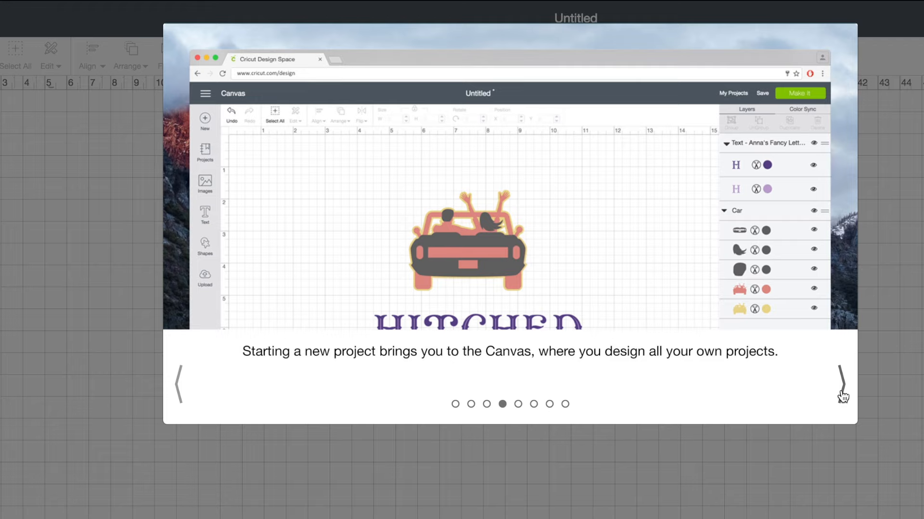
click(841, 392)
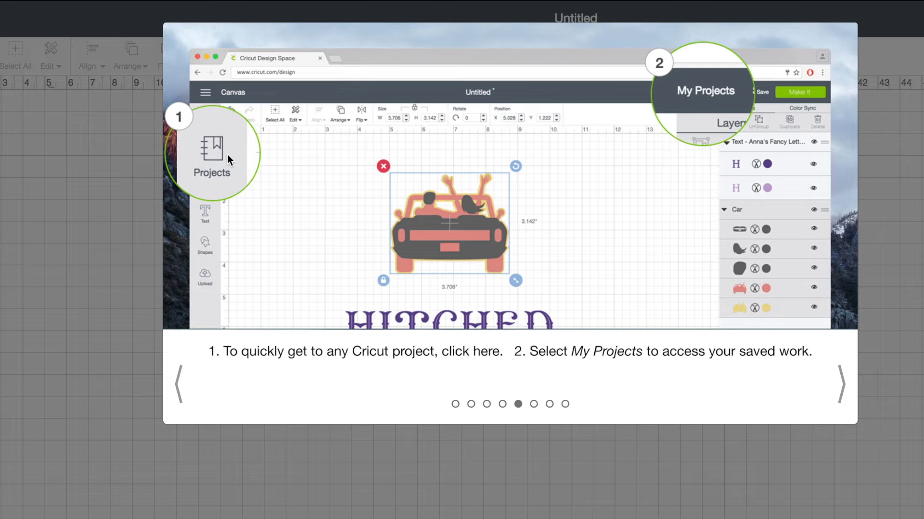
click(842, 384)
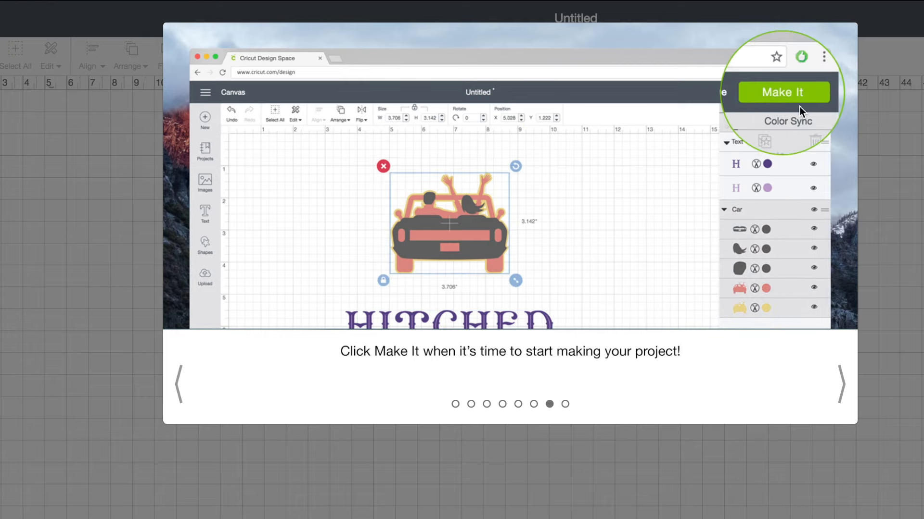
click(841, 374)
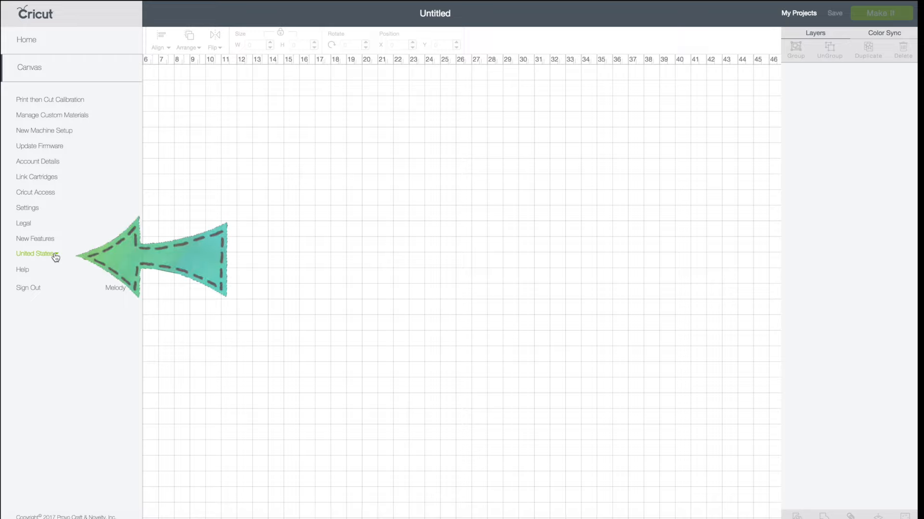
- Check the available country choices in the main menu and return to the home page
click(56, 256)
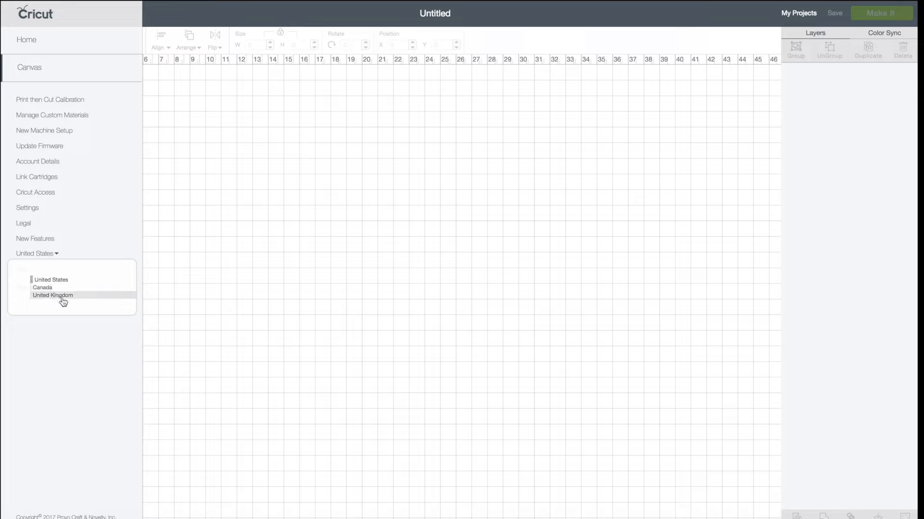
click(76, 257)
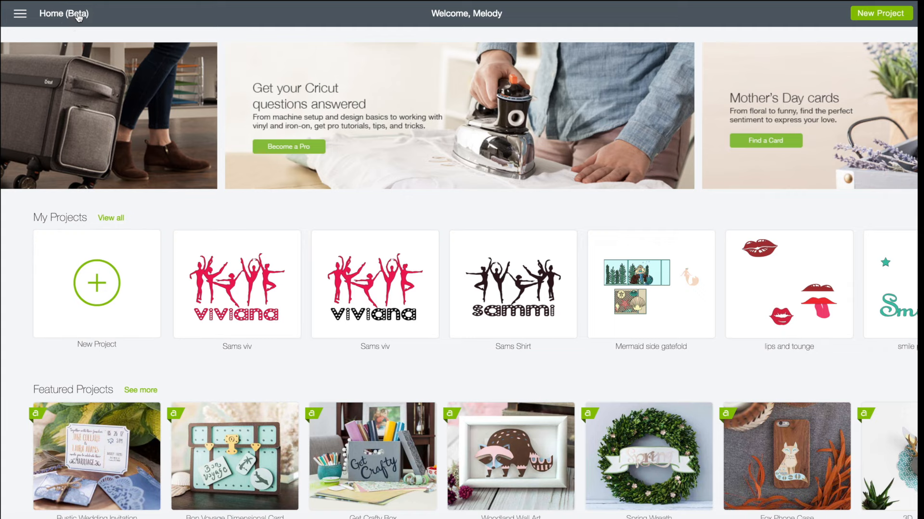
scroll(792, 31, down, 1)
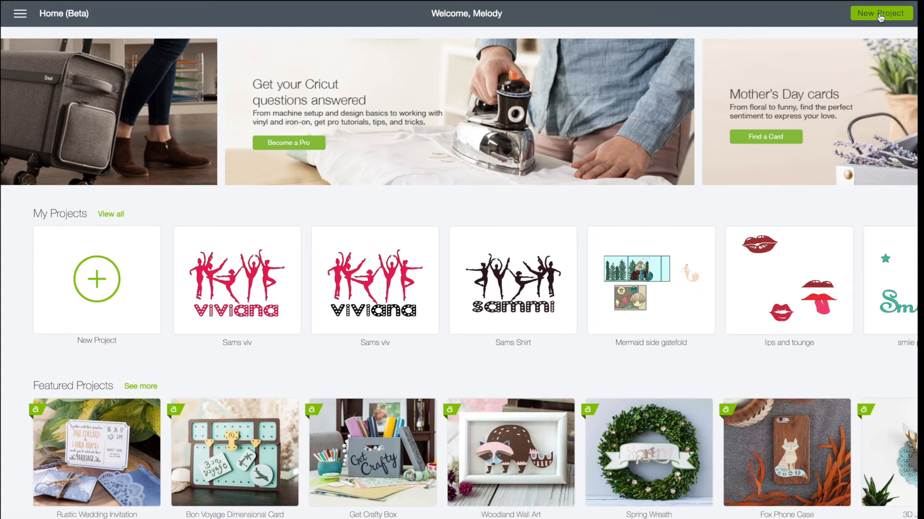
- Start a new project and set the canvas units to Inch in the Design Space settings
click(880, 15)
click(18, 16)
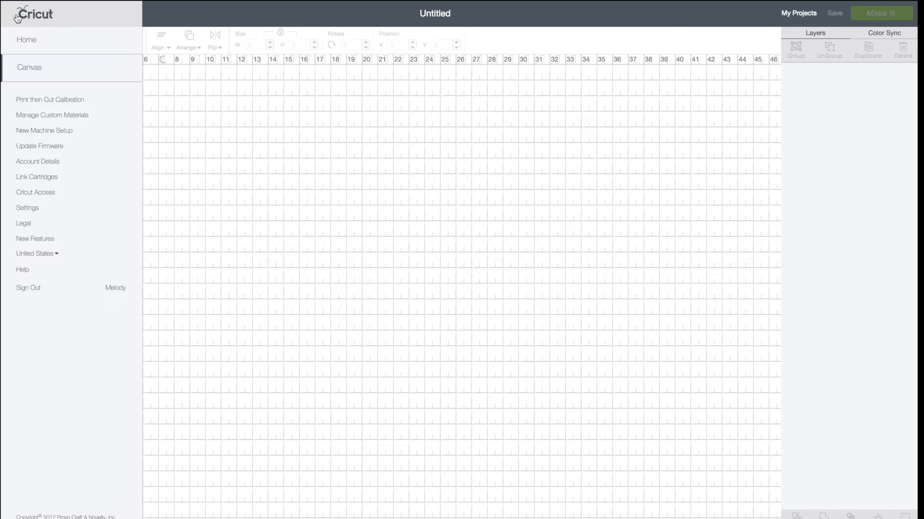
click(33, 210)
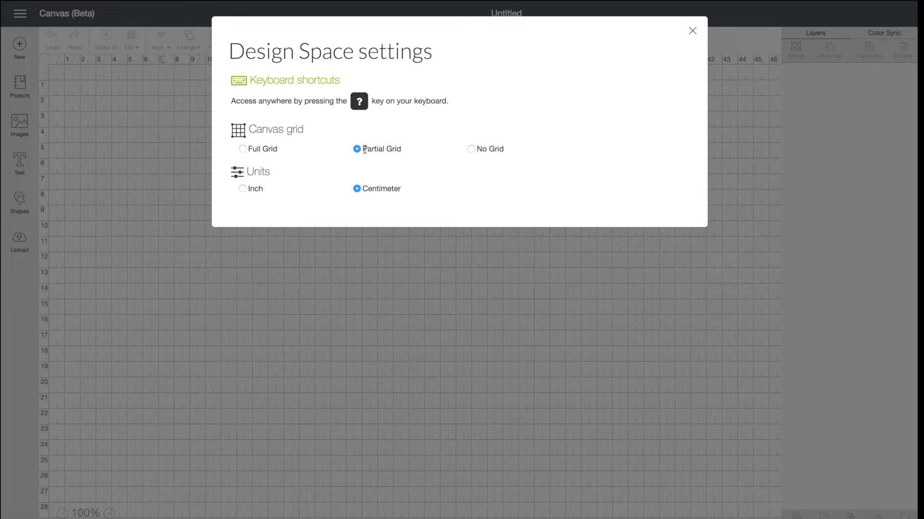
click(243, 190)
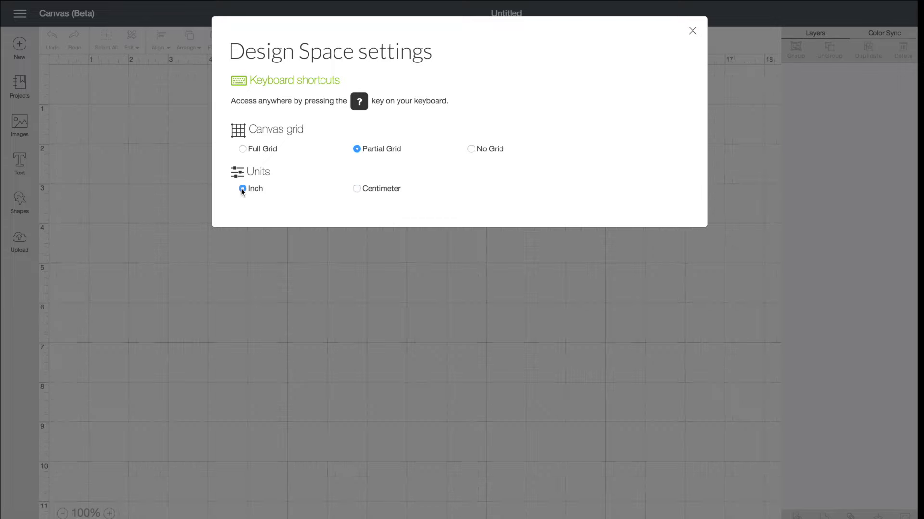
click(693, 32)
- Look through the saved projects and the all-categories project library, including its category list and search field
click(798, 14)
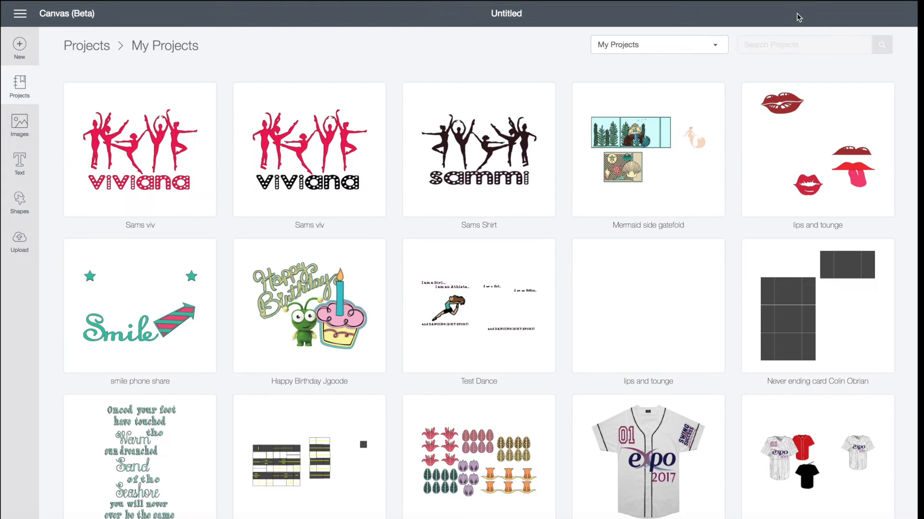
scroll(535, 238, down, 15)
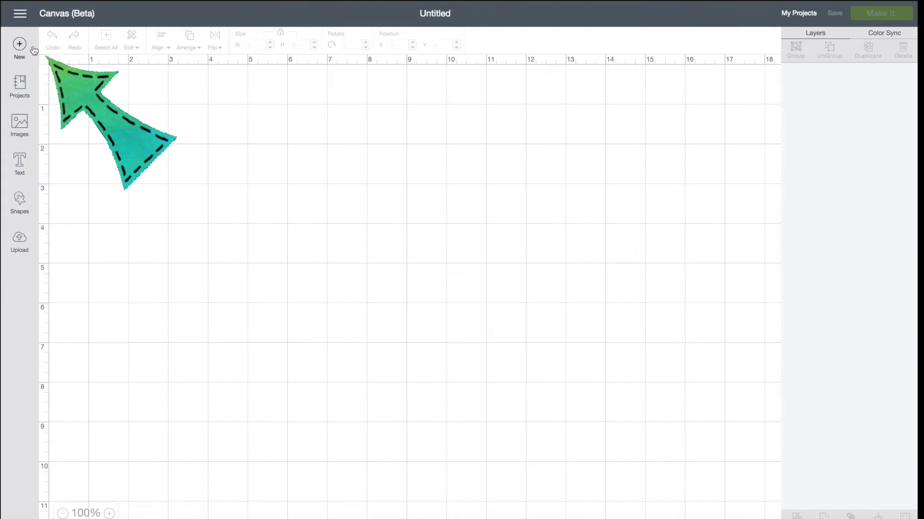
click(20, 85)
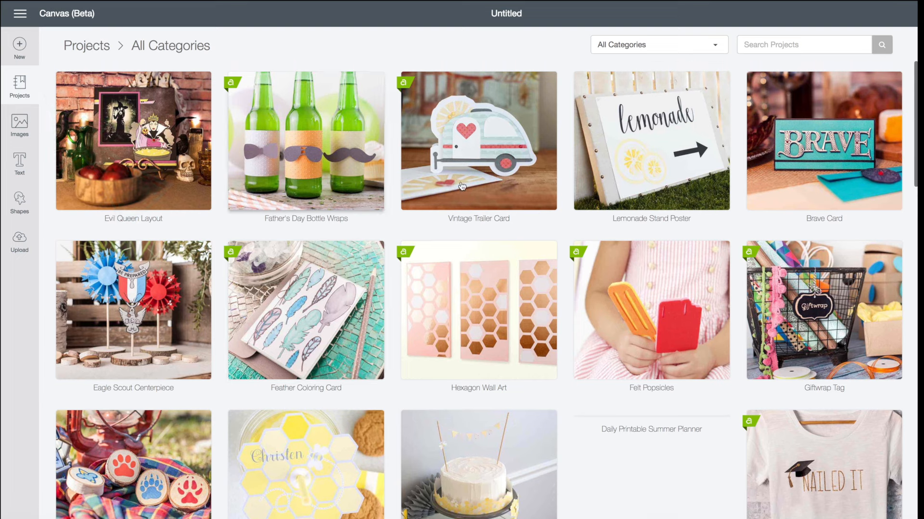
click(714, 45)
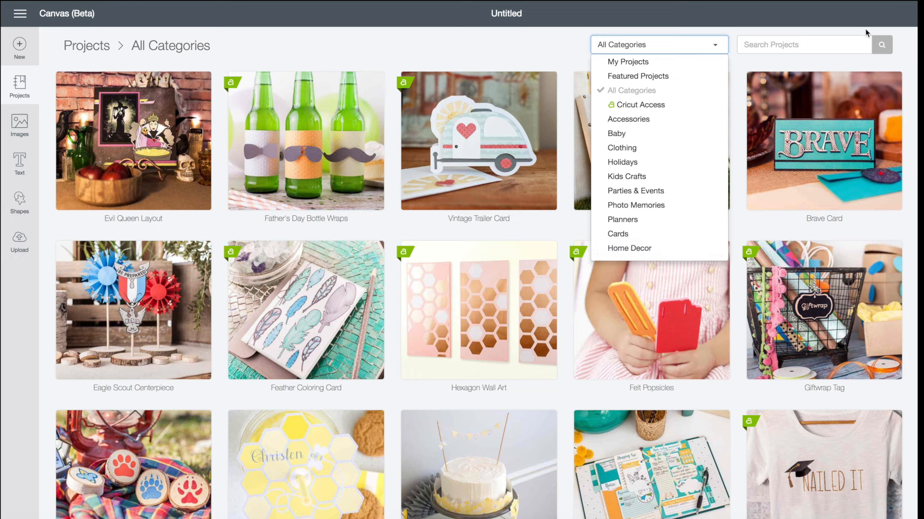
click(813, 45)
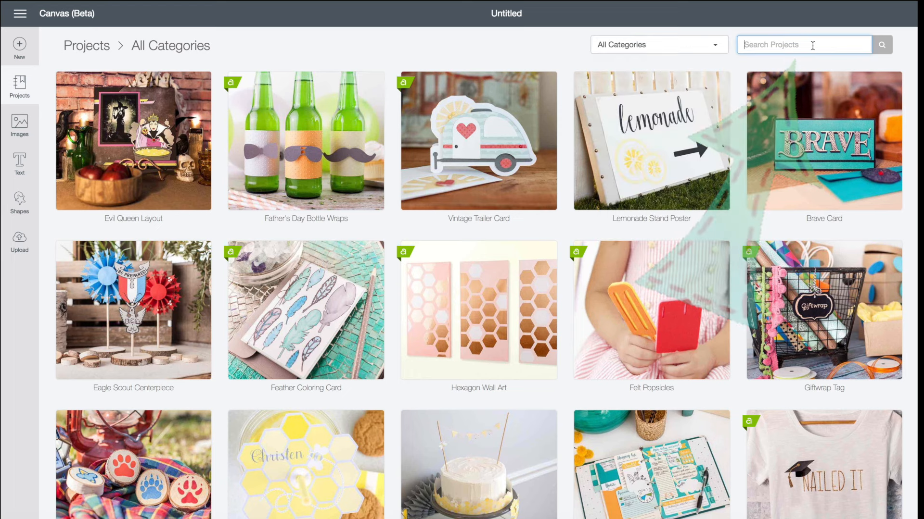
click(18, 89)
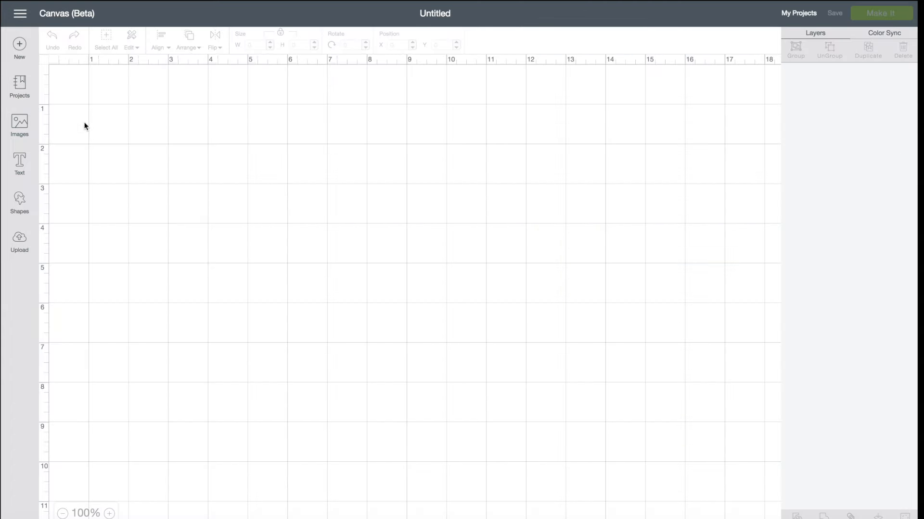
- Browse the image library from the canvas and switch the results to smaller thumbnails
click(22, 124)
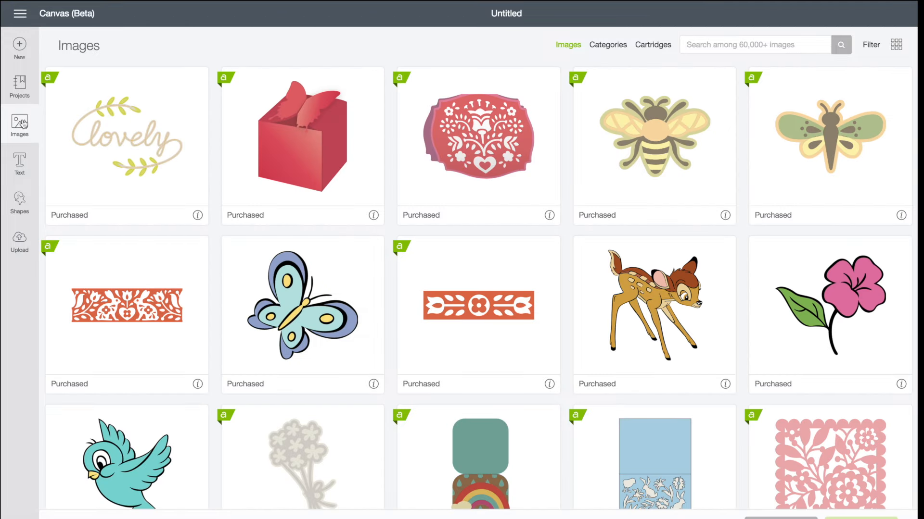
scroll(279, 188, down, 4)
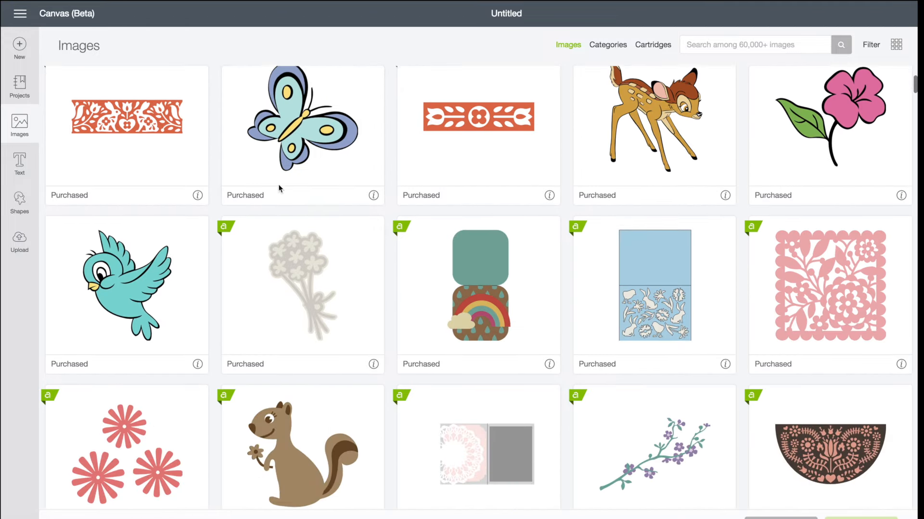
scroll(279, 187, down, 5)
scroll(279, 187, up, 9)
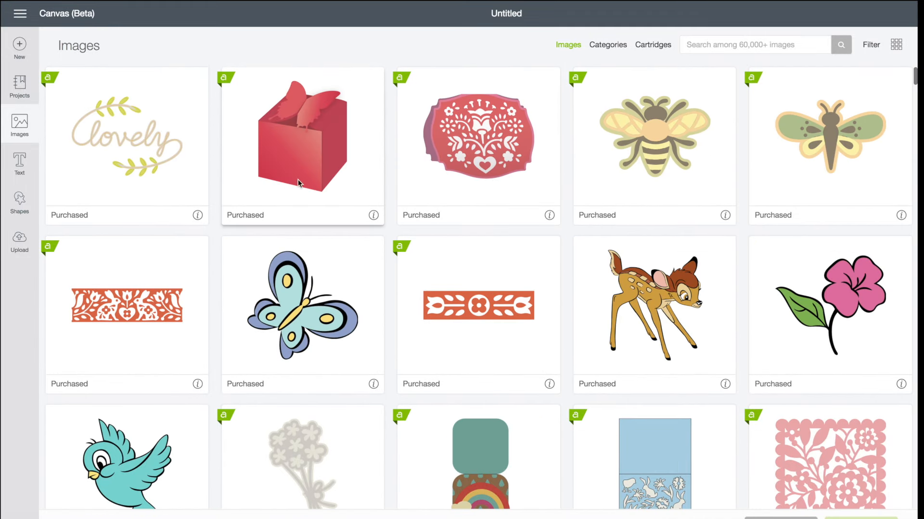
click(895, 48)
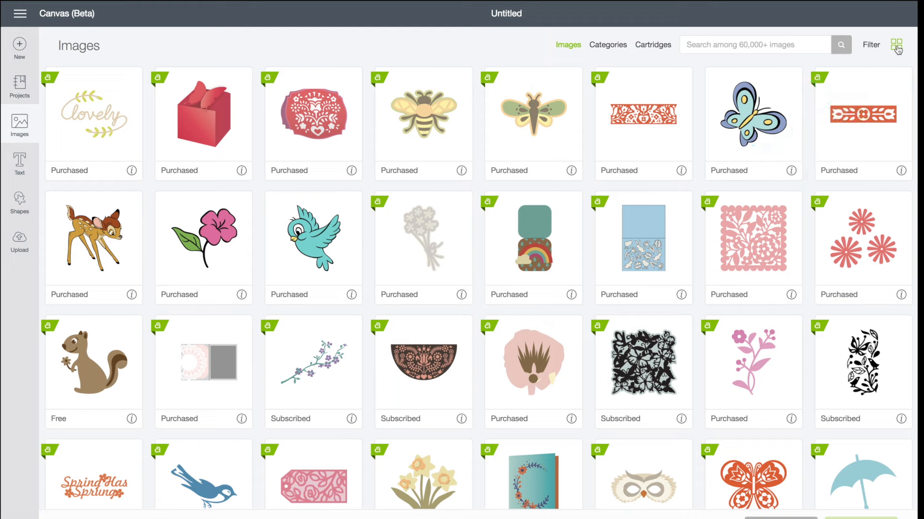
- Browse the image categories from the featured sets through the themes to the list of brands
click(608, 48)
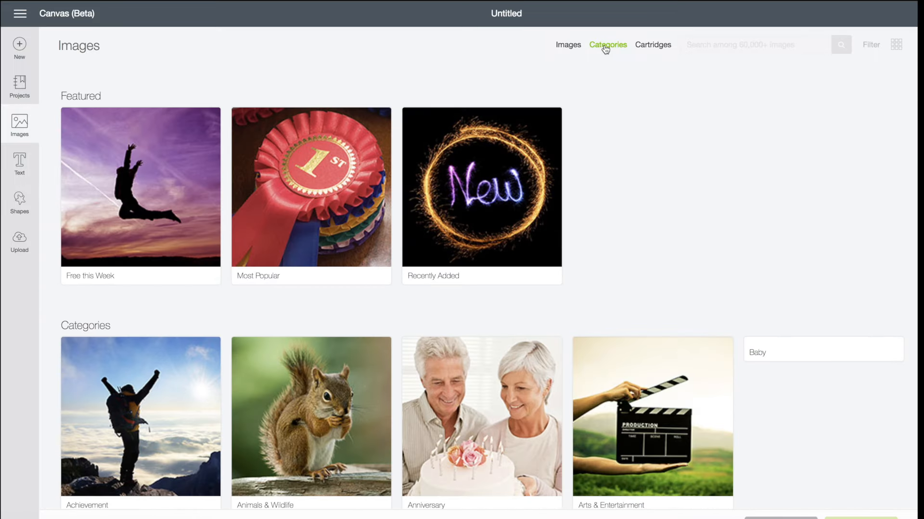
scroll(648, 150, down, 10)
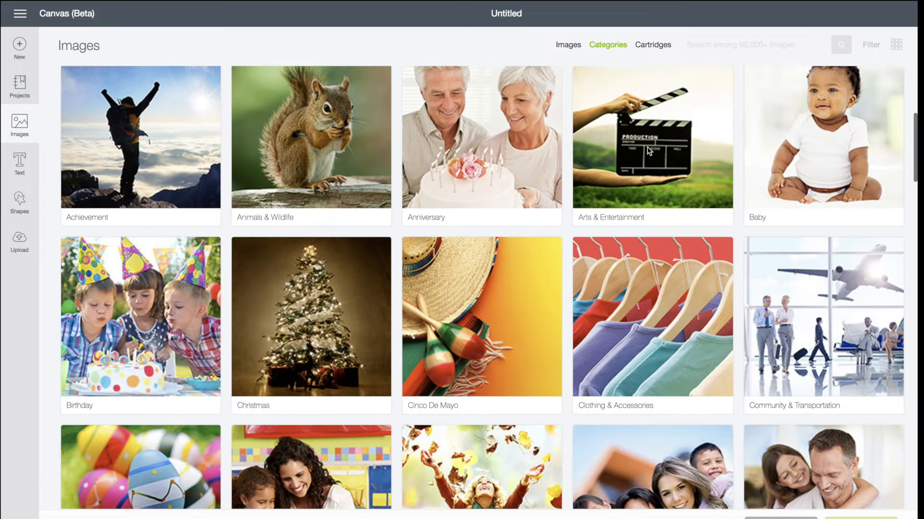
scroll(647, 151, down, 20)
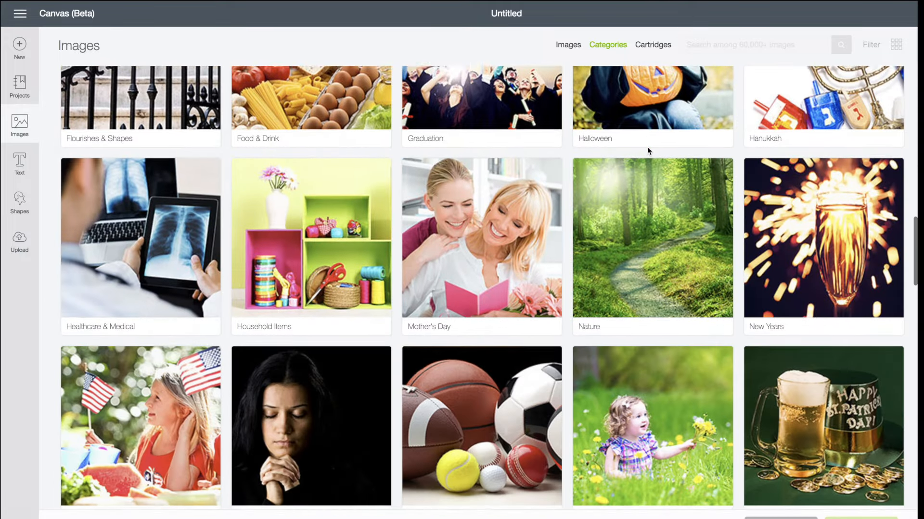
scroll(647, 151, down, 5)
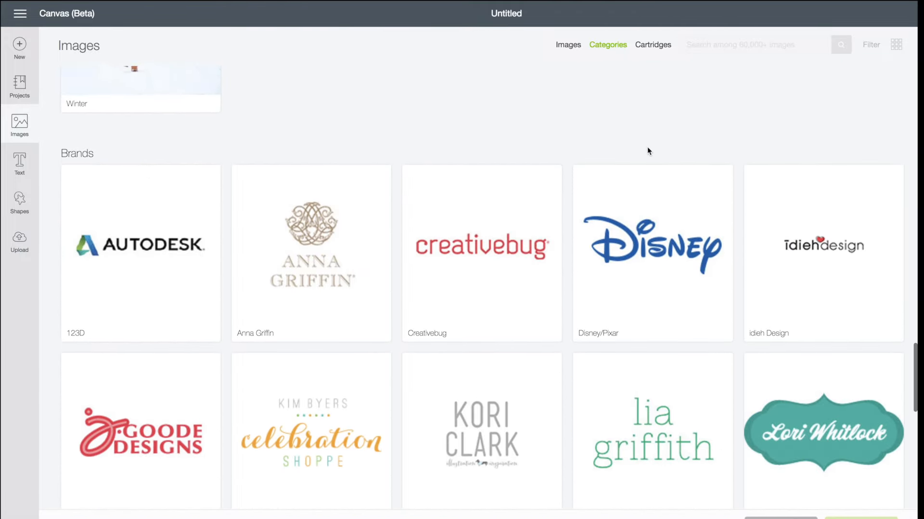
scroll(647, 150, down, 5)
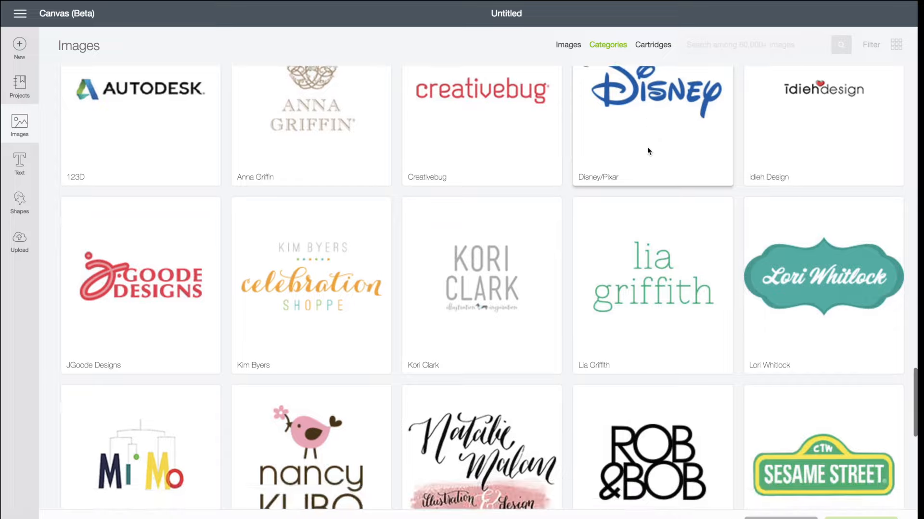
scroll(648, 150, down, 6)
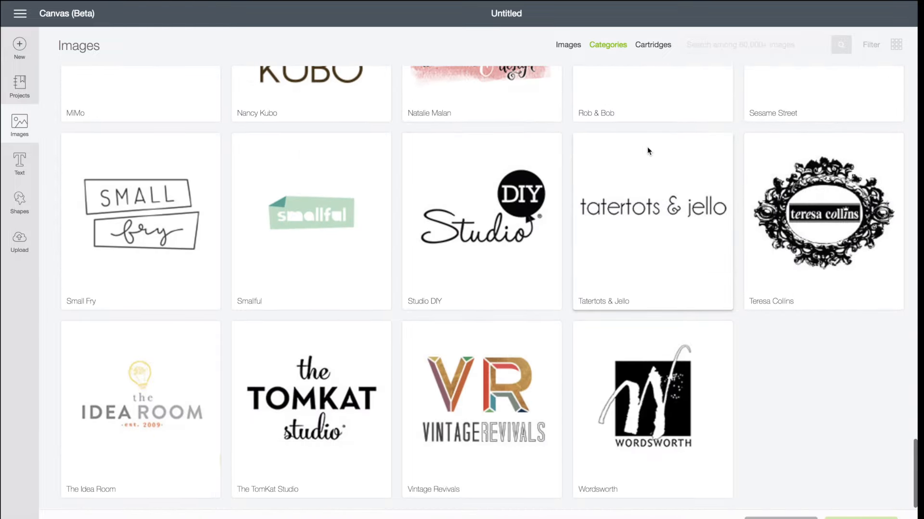
scroll(647, 147, up, 10)
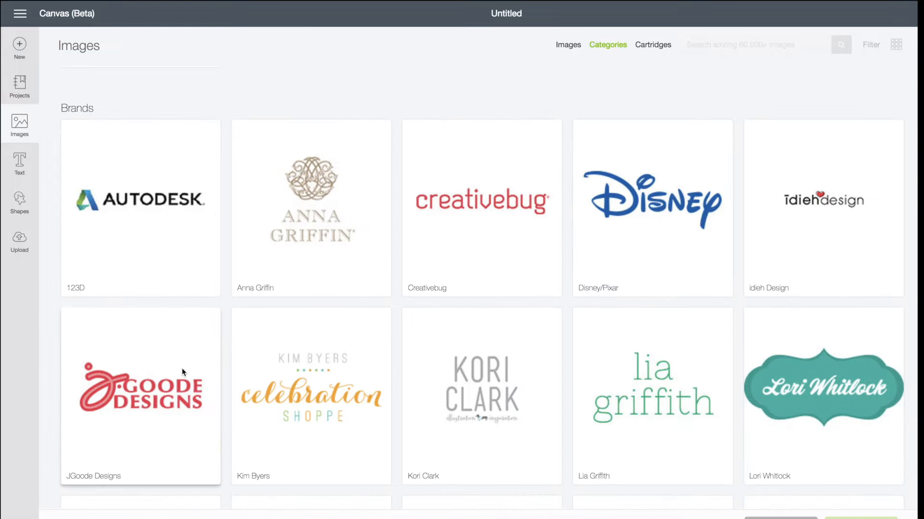
- Look through the images of the JGoode Designs brand and return to the category overview
click(182, 369)
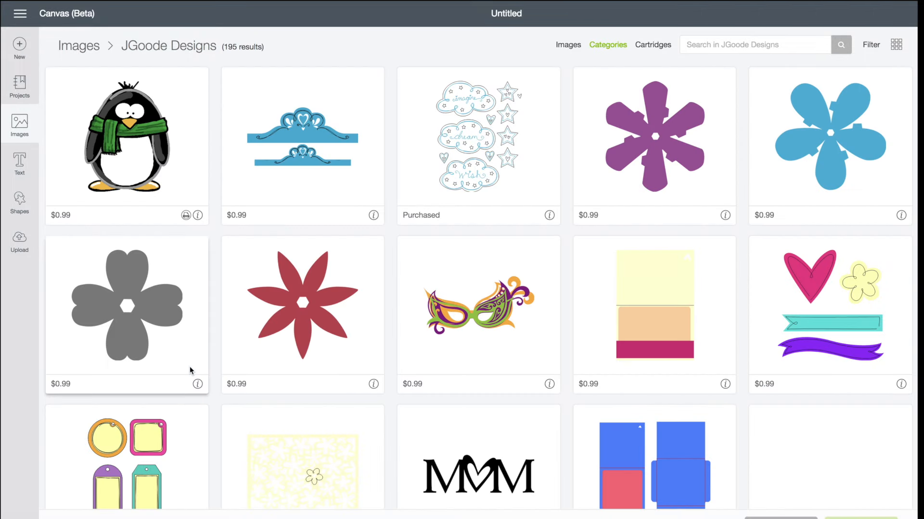
scroll(405, 286, down, 5)
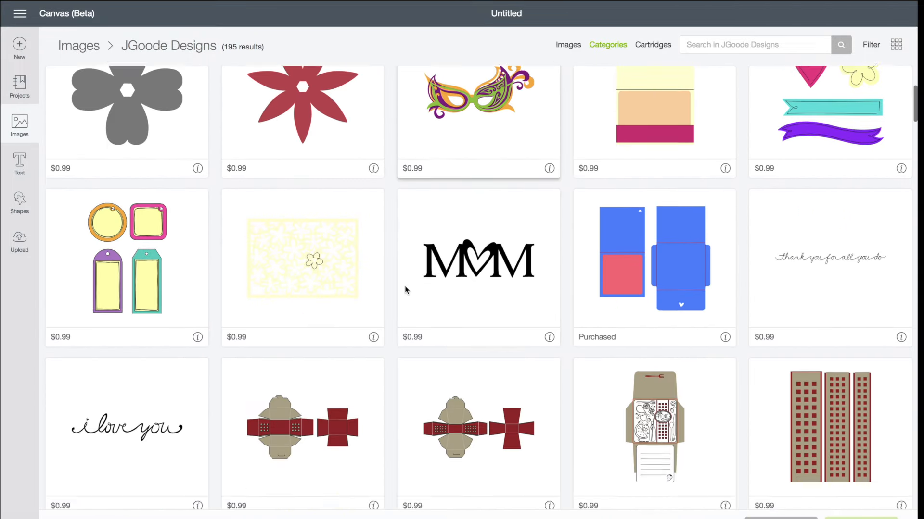
scroll(405, 286, down, 20)
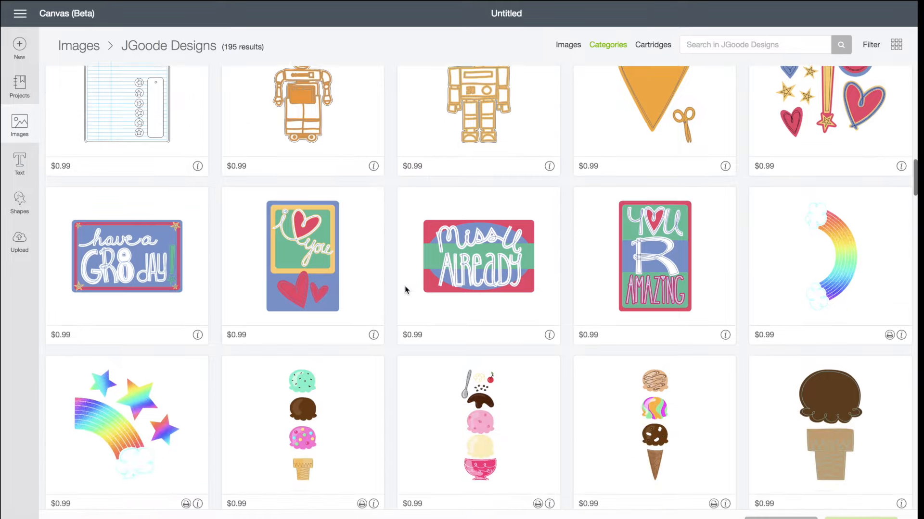
scroll(405, 286, down, 20)
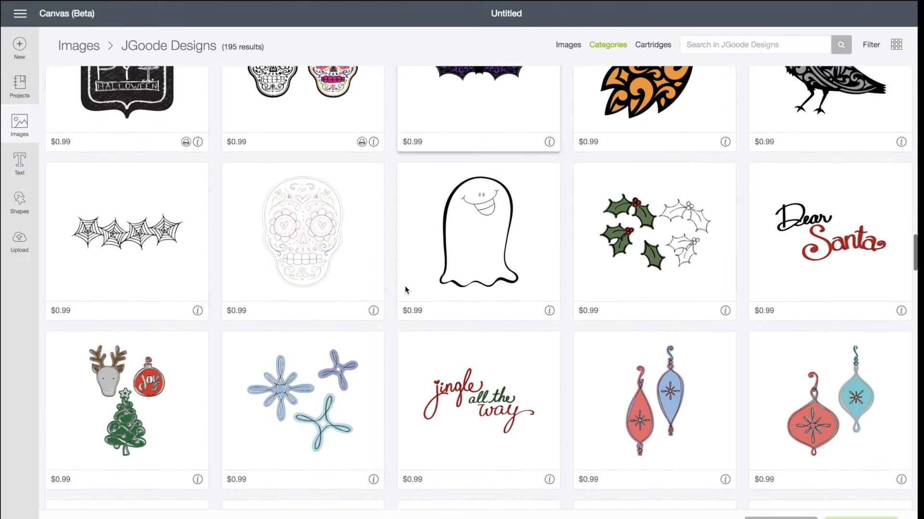
scroll(405, 286, down, 20)
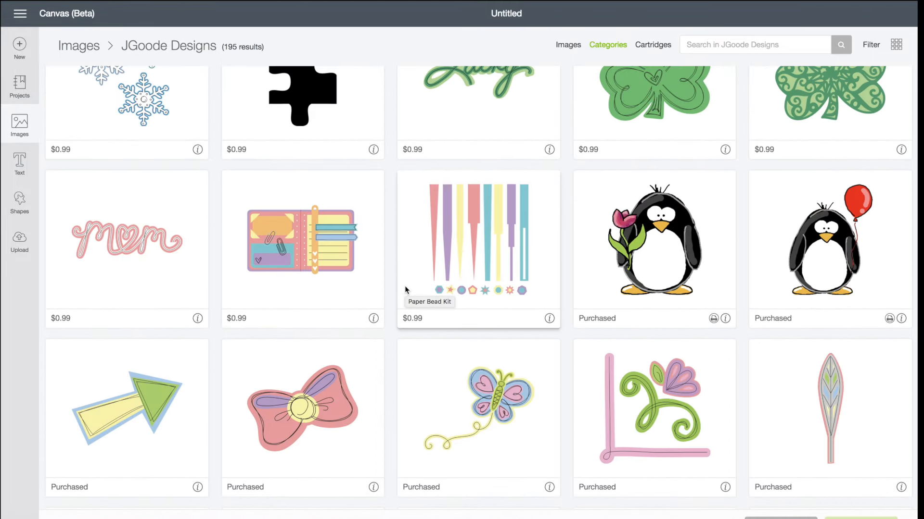
scroll(405, 287, down, 4)
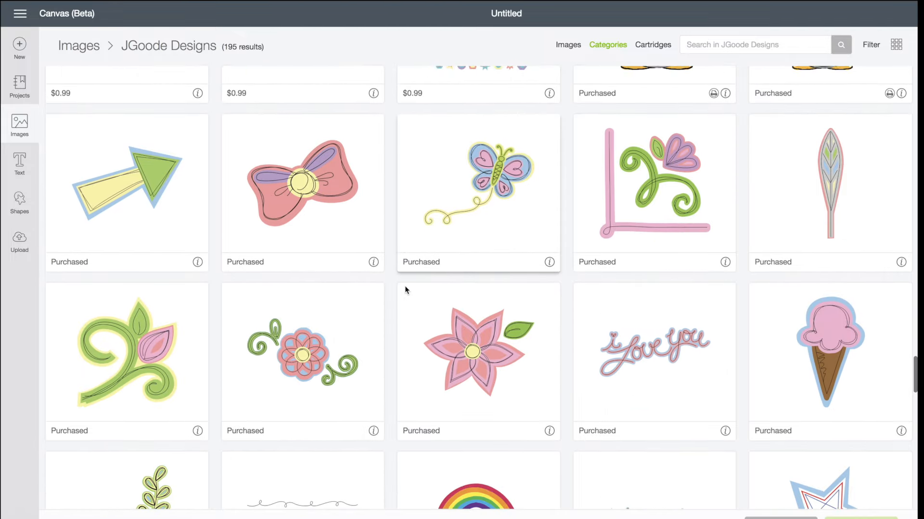
scroll(405, 290, down, 7)
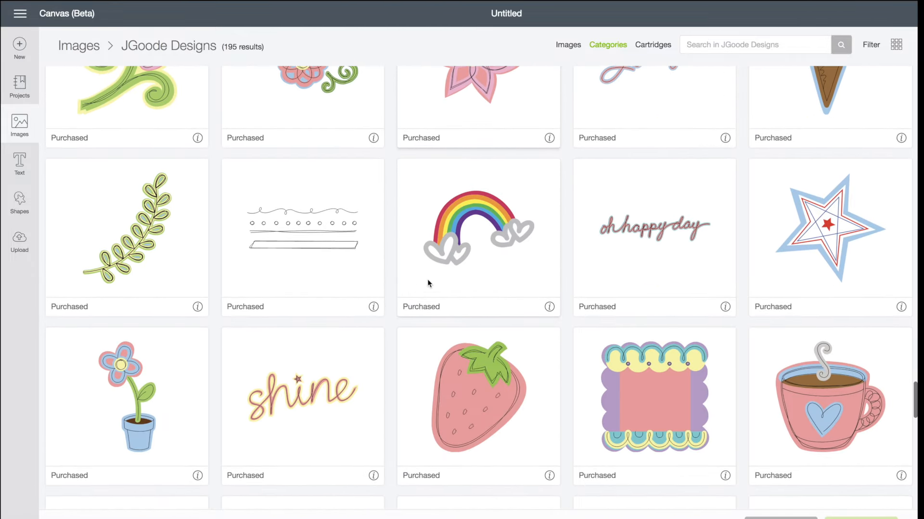
click(609, 45)
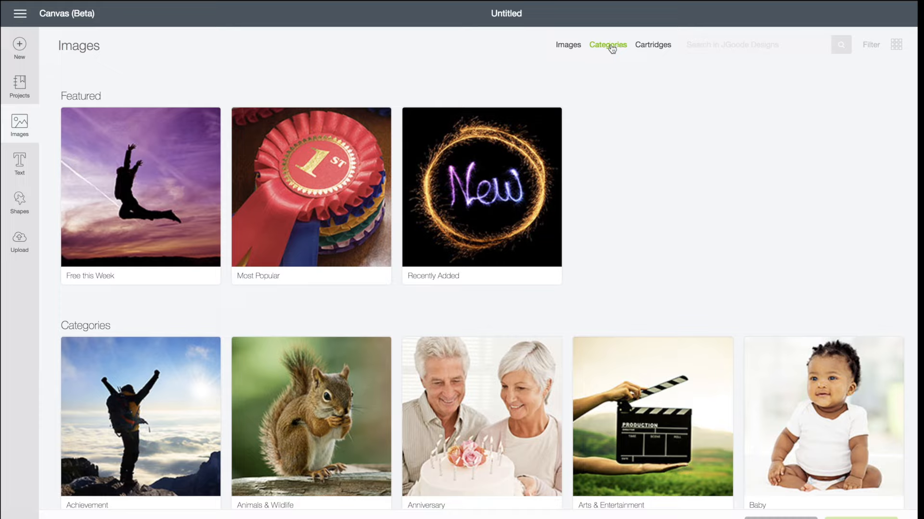
- Look through the list of image cartridges and return to its beginning
click(651, 45)
scroll(550, 193, down, 5)
scroll(550, 192, down, 6)
scroll(550, 193, up, 6)
scroll(550, 192, up, 5)
- Search the cartridges for "flipcards" and open Anna's Fantastic Flipcards to look through its images
click(703, 41)
text(flipcards)
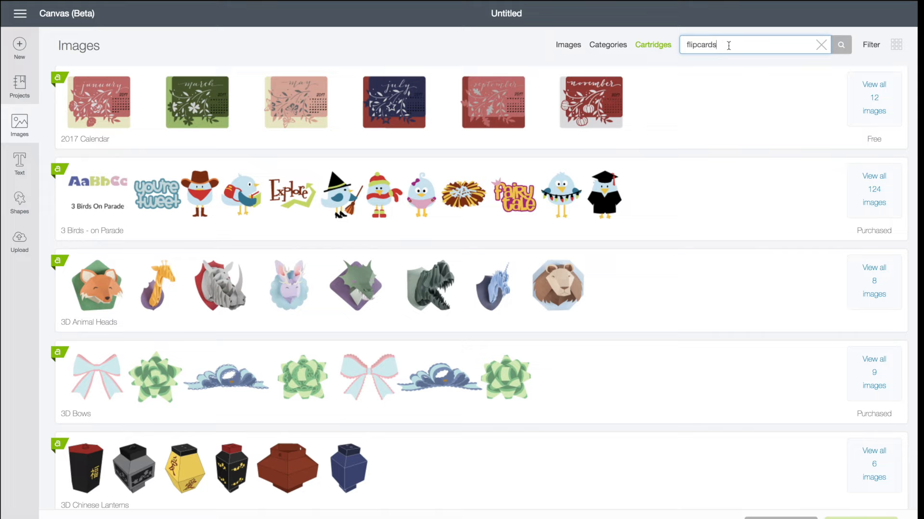
click(847, 50)
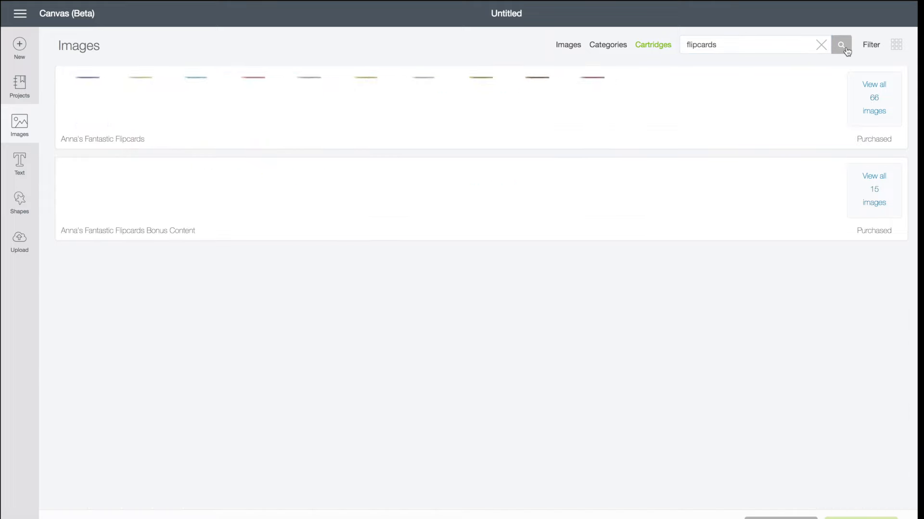
click(883, 112)
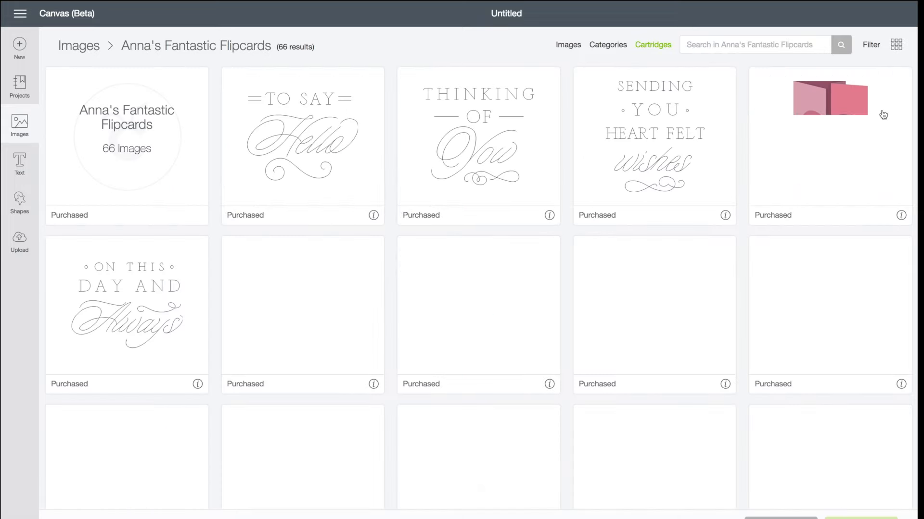
scroll(748, 133, down, 5)
scroll(748, 131, down, 18)
scroll(748, 132, down, 15)
scroll(747, 131, up, 20)
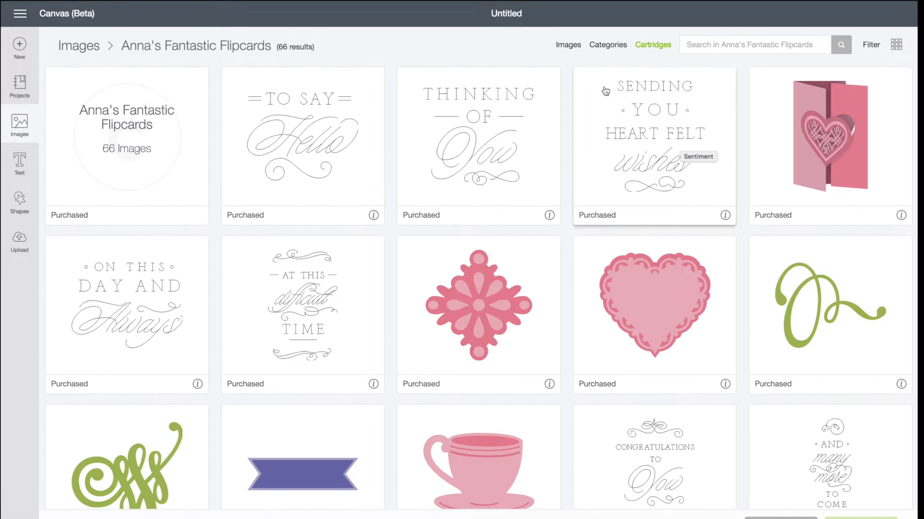
- Insert the "Sending you heart felt wishes" sentiment and the pink heart flip card onto the canvas, checking the sentiment's image details first
click(681, 130)
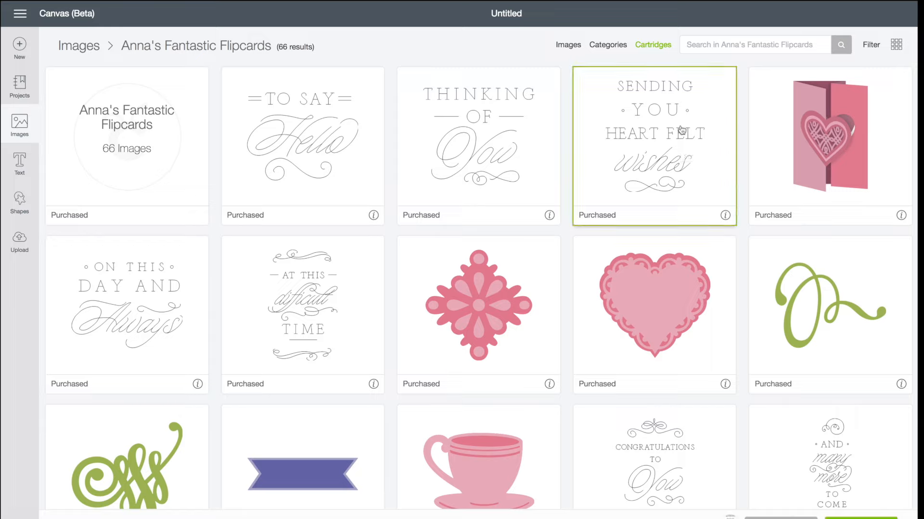
click(725, 215)
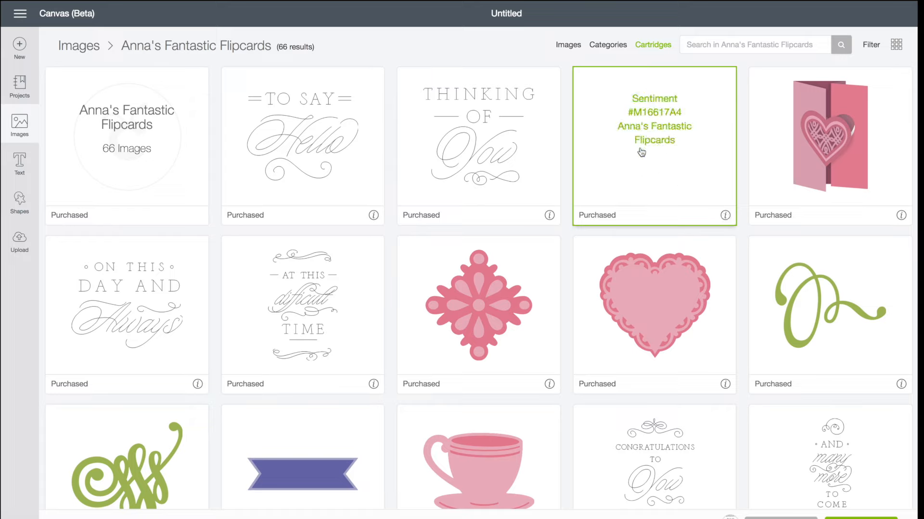
click(725, 215)
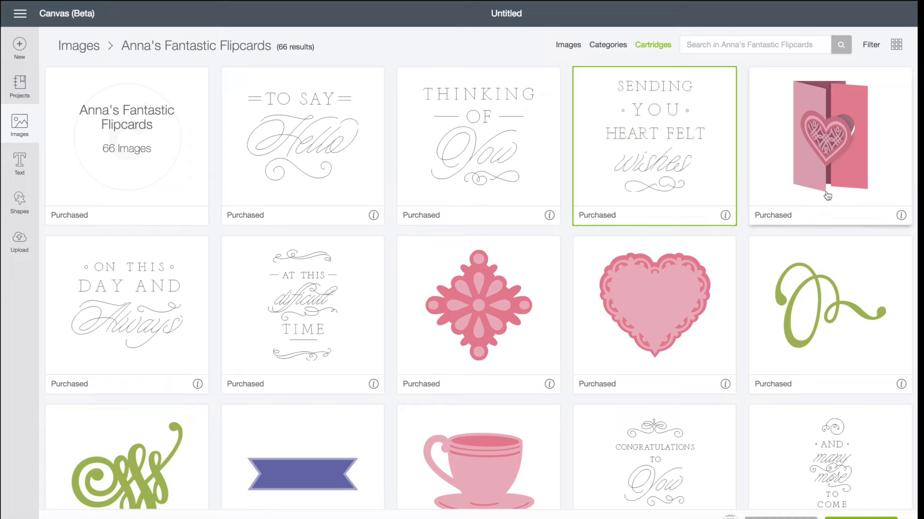
click(852, 117)
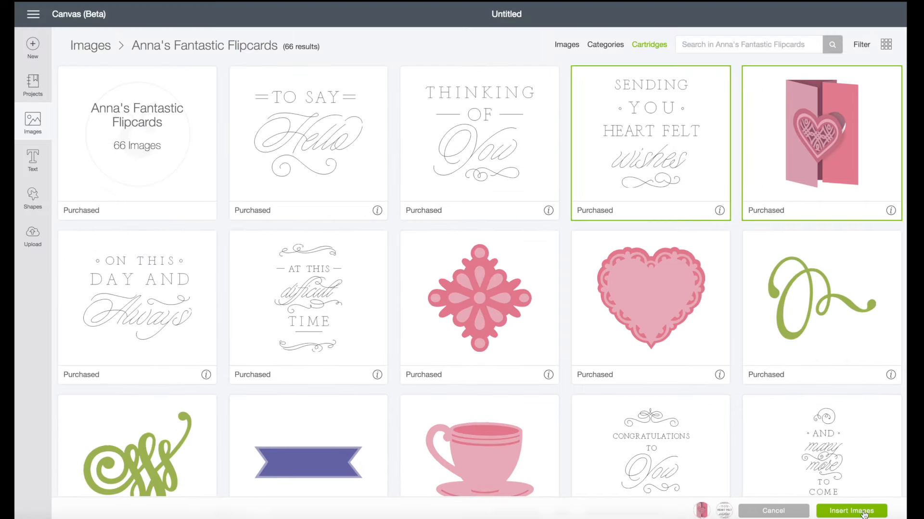
click(863, 504)
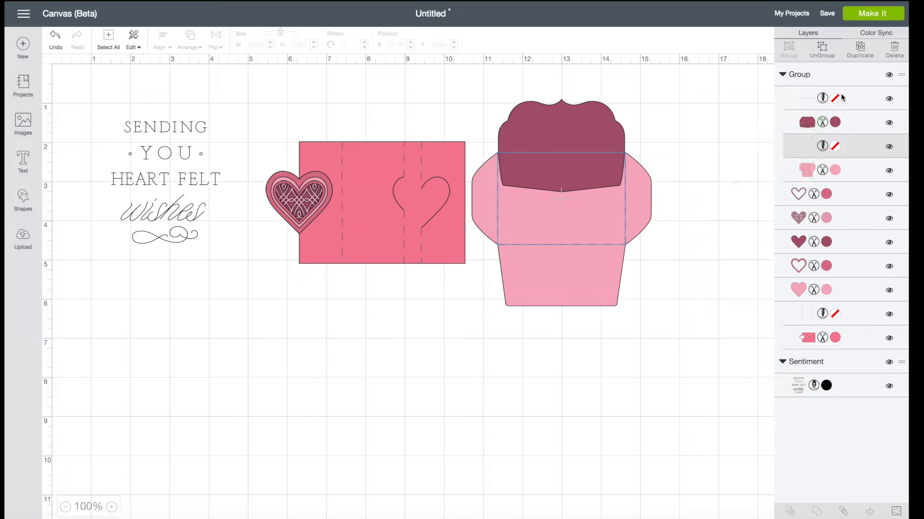
- View the layer attributes of the group's first score layer and move the sentiment to about X 1.8, Y 1.6 inches
click(835, 100)
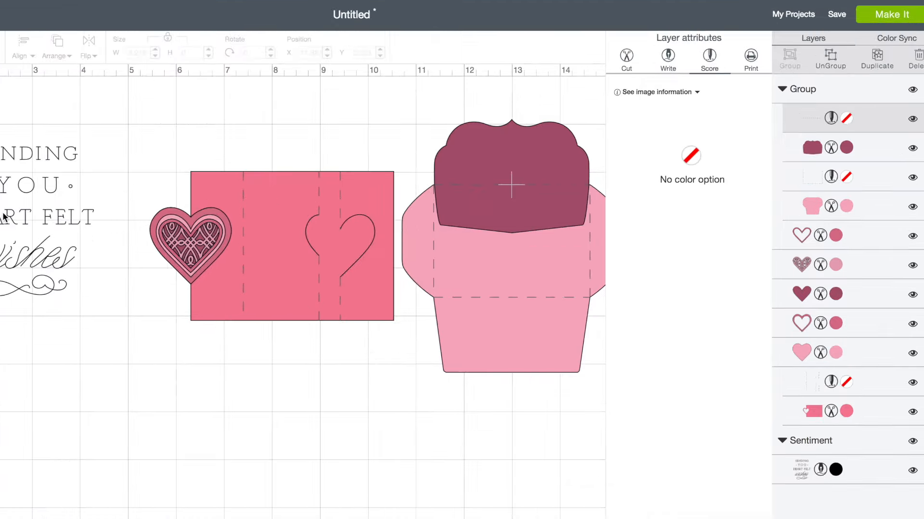
click(4, 214)
drag(4, 213, 20, 220)
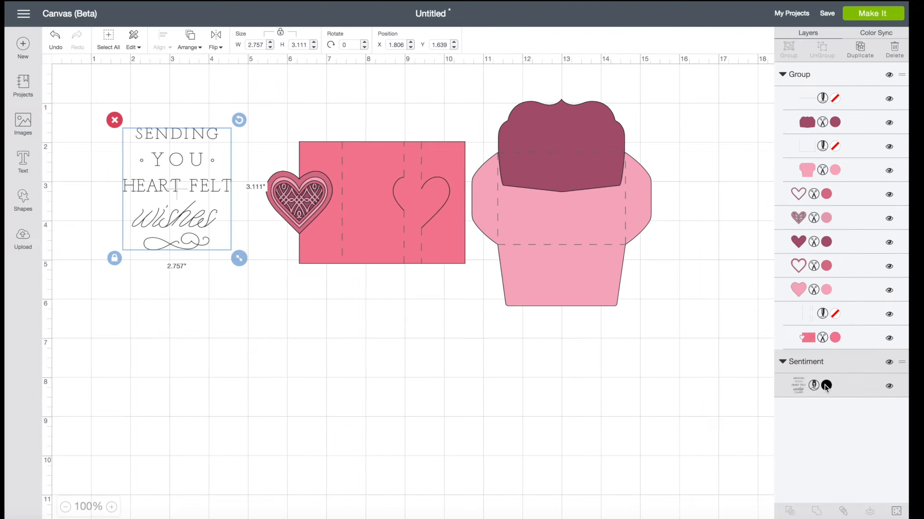
- Look through the pen colors for the sentiment layer and set it to Gold 2.5 Calligraphy
click(836, 473)
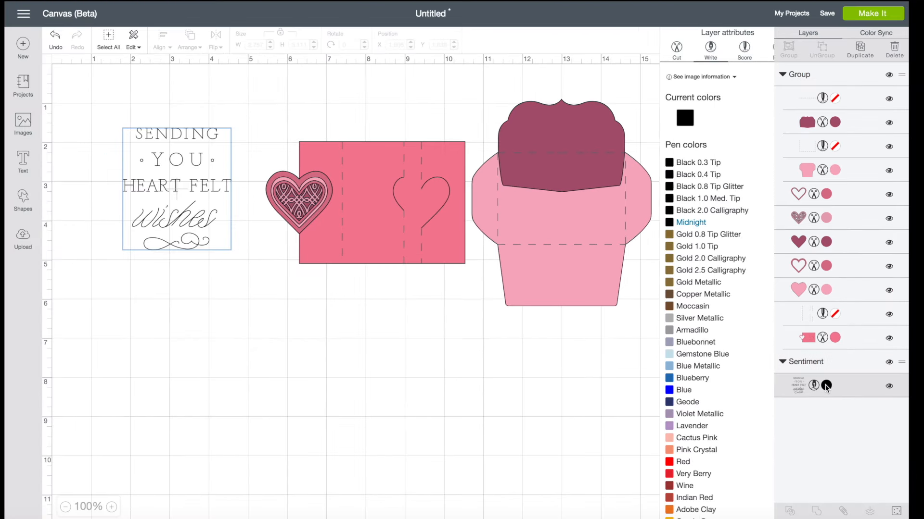
scroll(710, 325, down, 5)
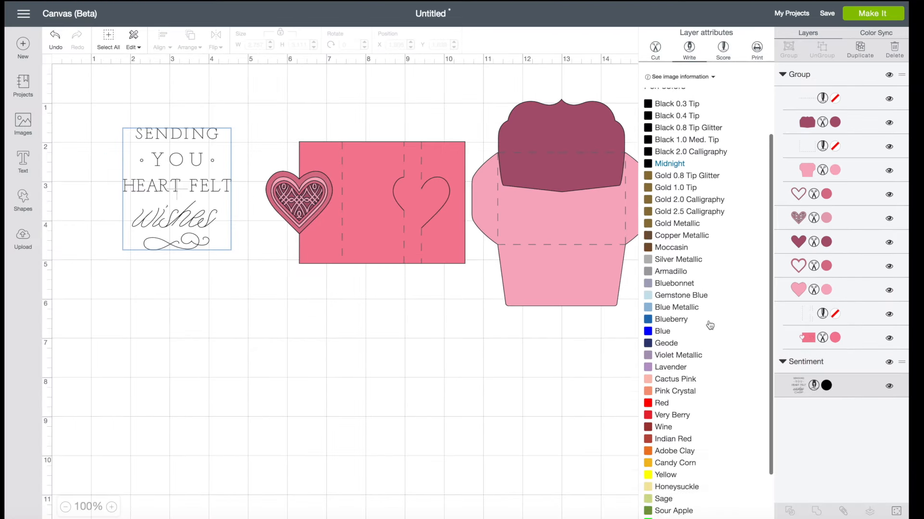
scroll(710, 325, down, 2)
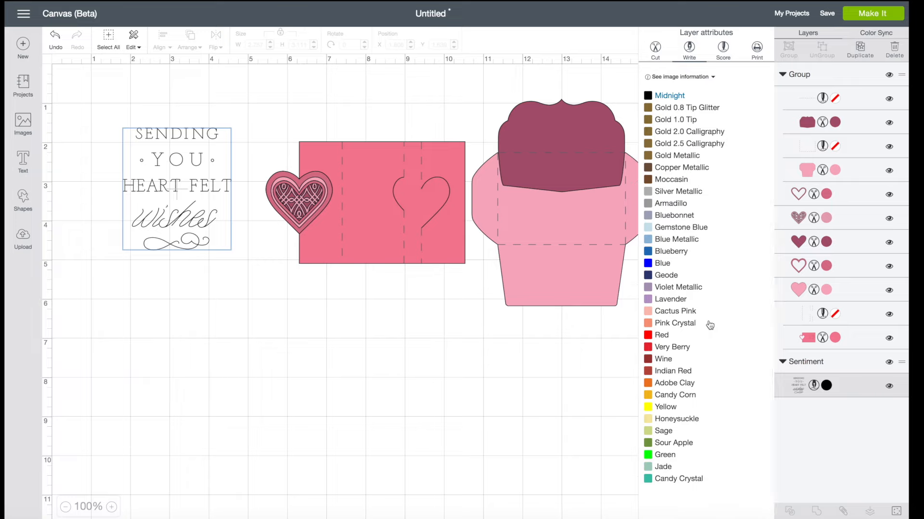
scroll(710, 325, up, 4)
click(683, 272)
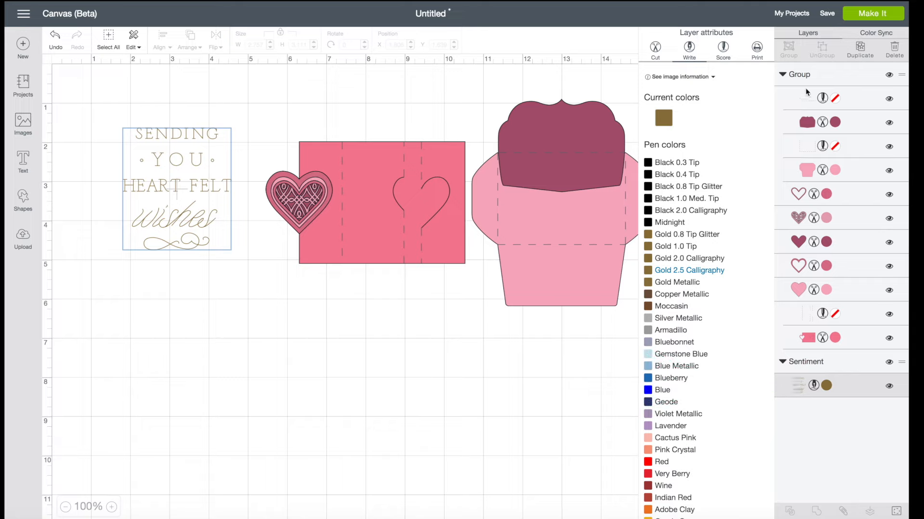
- Move the card and envelope group to about X 4.9, Y 1.3 inches, and collapse and re-expand its layer list
click(782, 75)
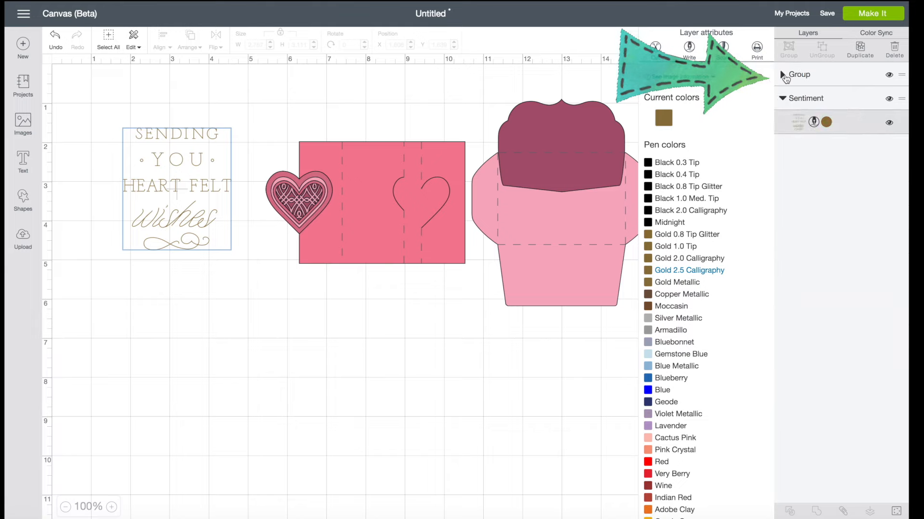
click(783, 75)
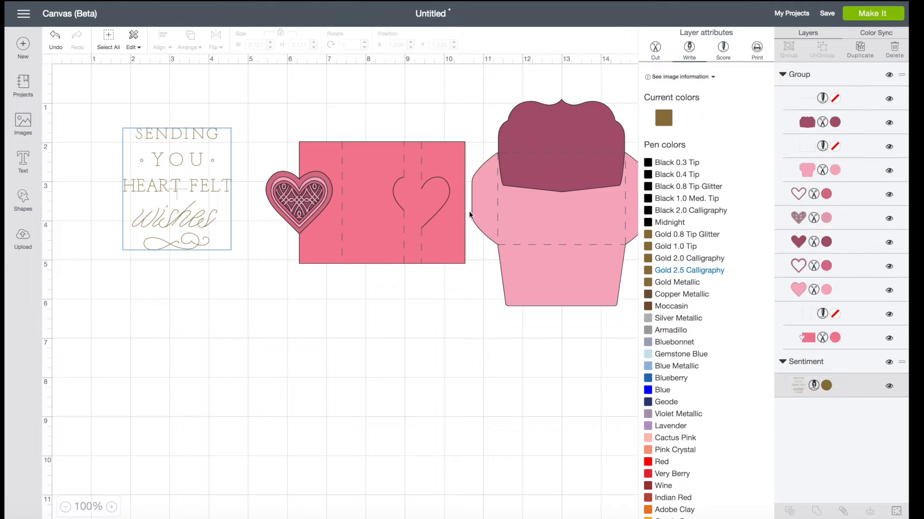
drag(532, 193, 501, 215)
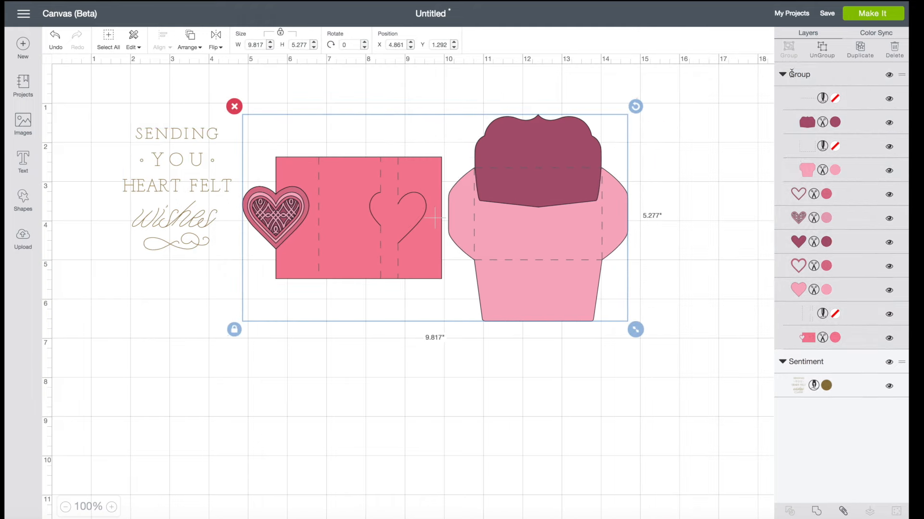
click(783, 75)
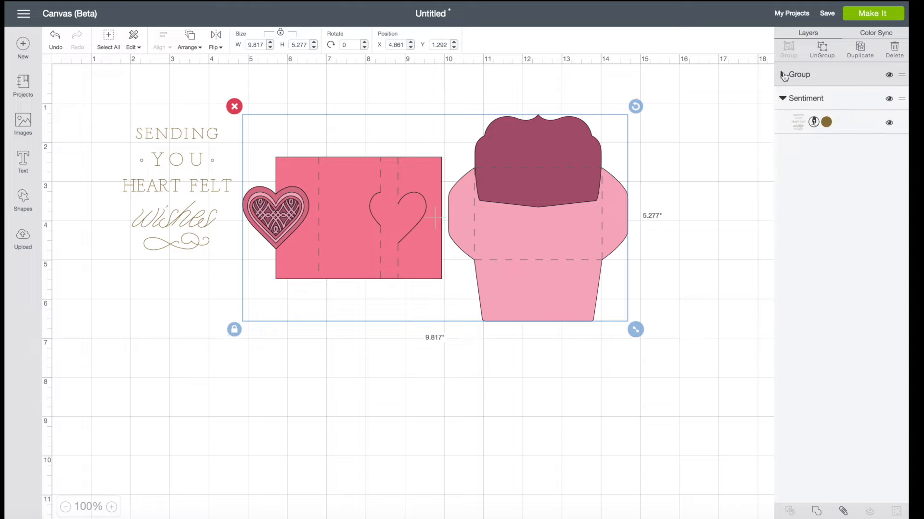
click(783, 76)
click(782, 75)
click(783, 75)
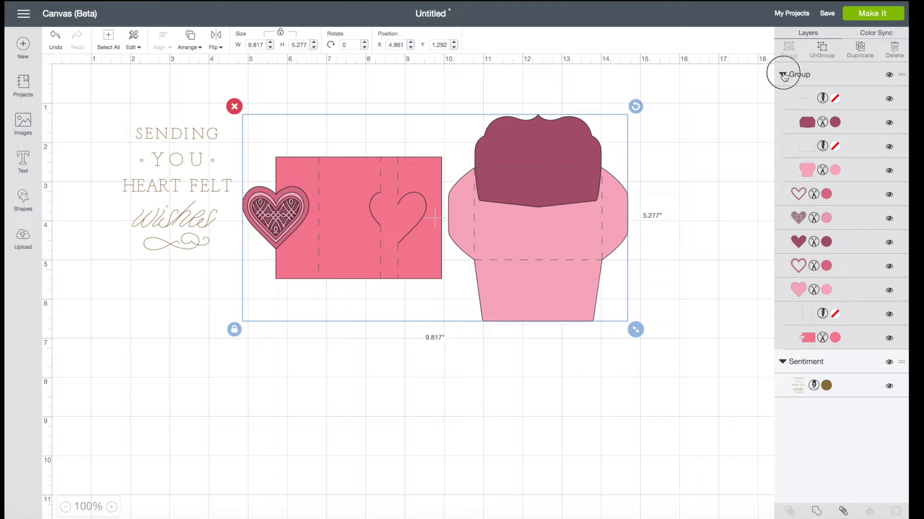
- Collapse and re-expand the card and envelope group's layer list, and hide the whole group and show it again
click(783, 75)
click(782, 75)
click(782, 75)
click(783, 75)
click(889, 76)
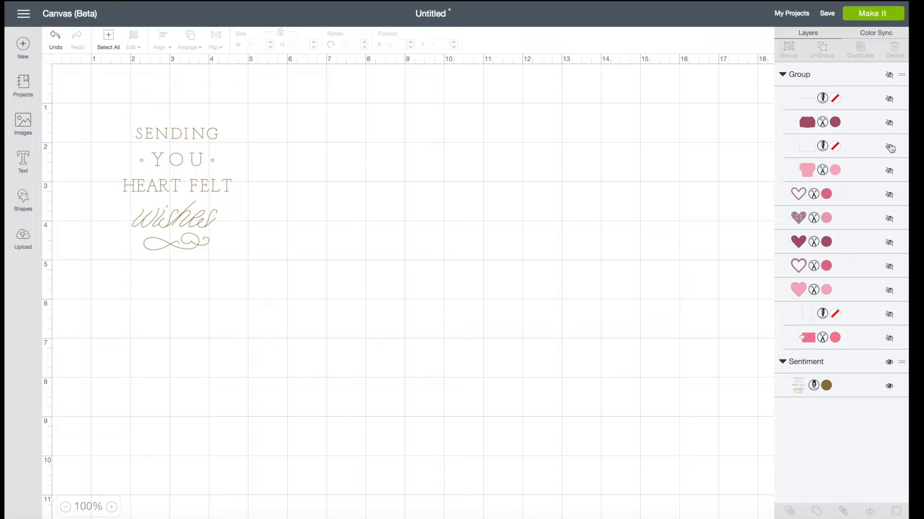
click(890, 76)
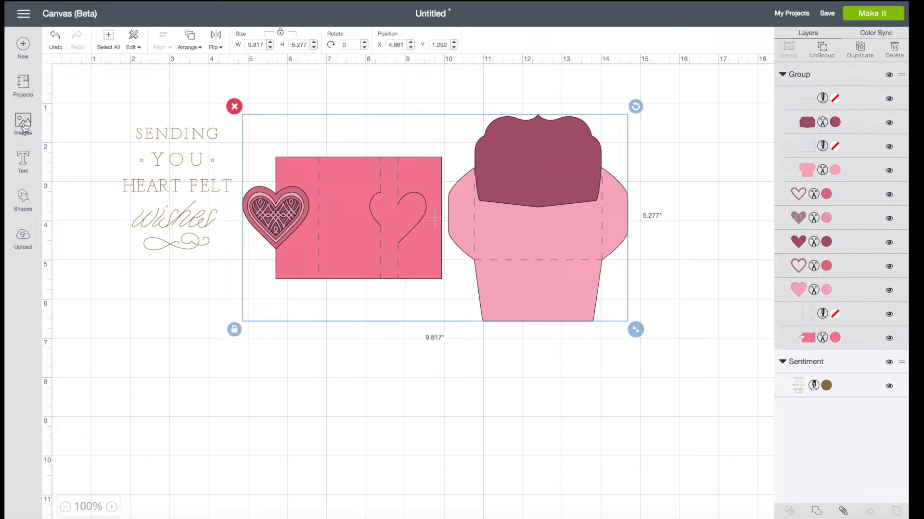
- Look through the Anna's Fantastic Flipcards images, switch to the full image library and search it for butterfly
click(22, 127)
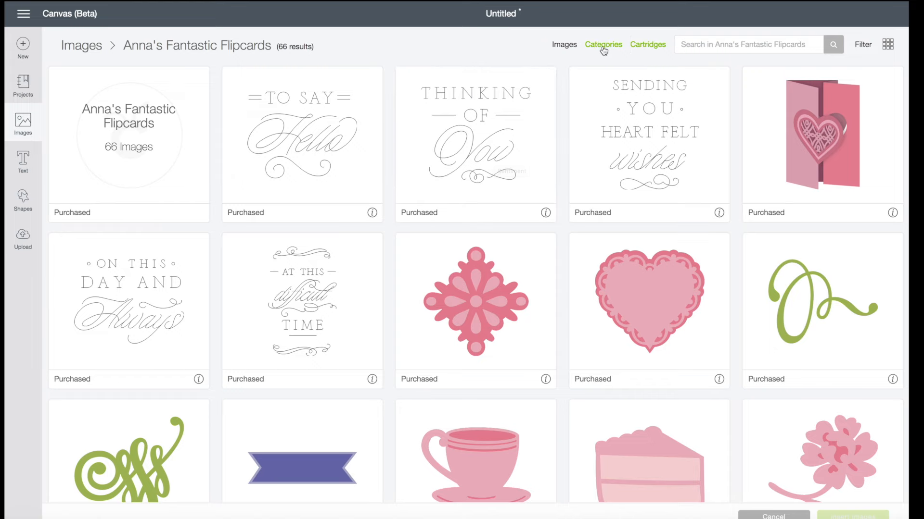
scroll(577, 182, down, 1)
scroll(577, 182, down, 12)
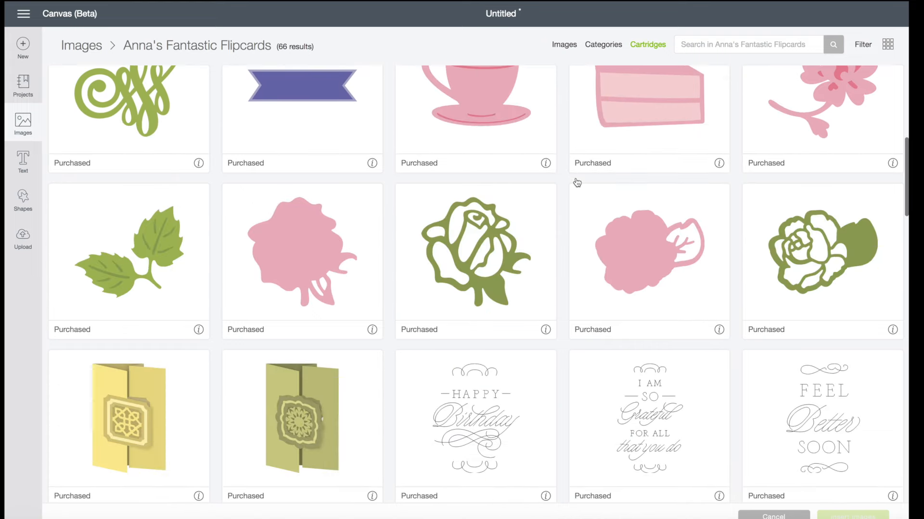
scroll(577, 182, up, 14)
click(563, 44)
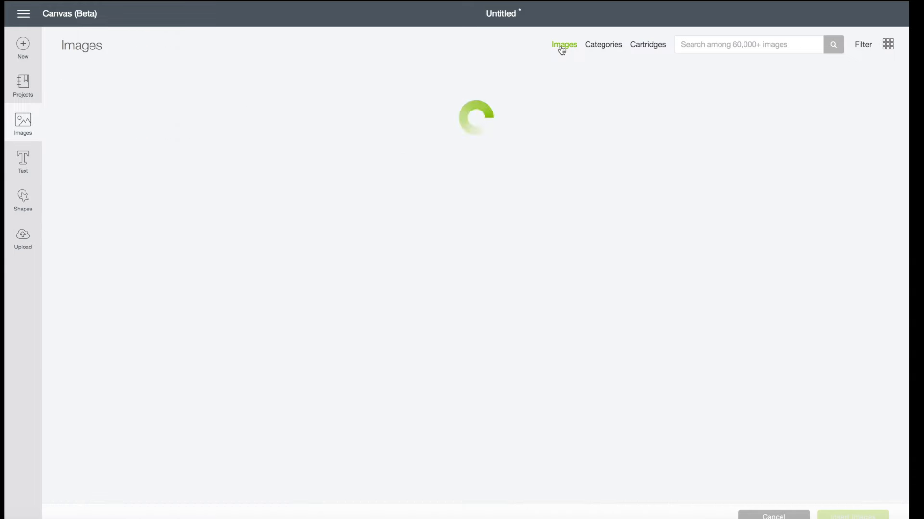
click(706, 44)
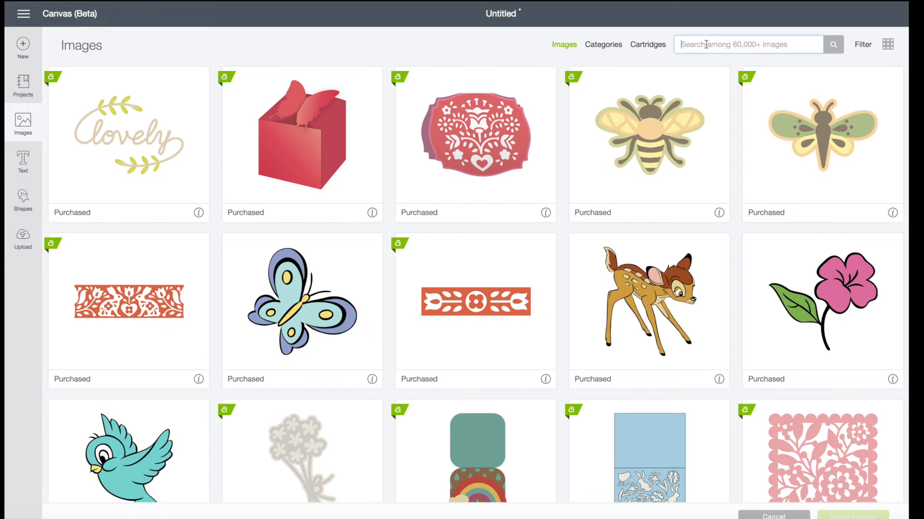
text(butterfly)
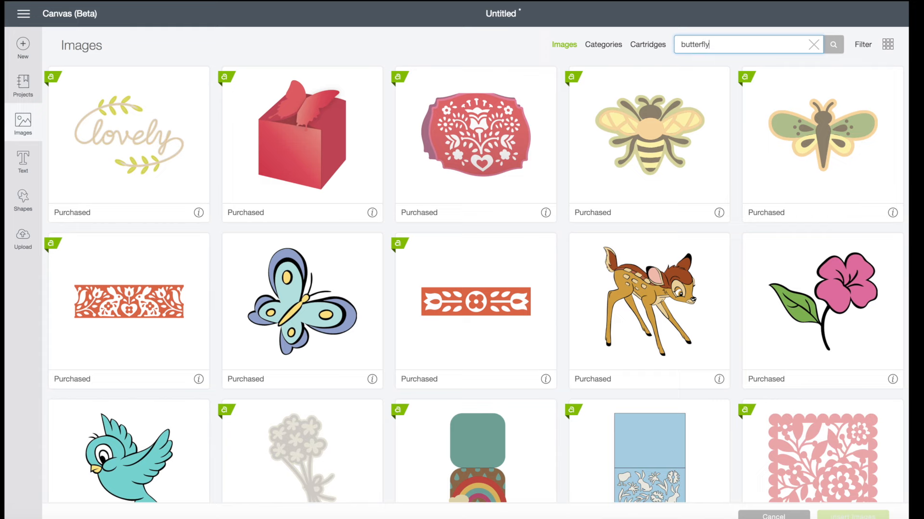
key(Return)
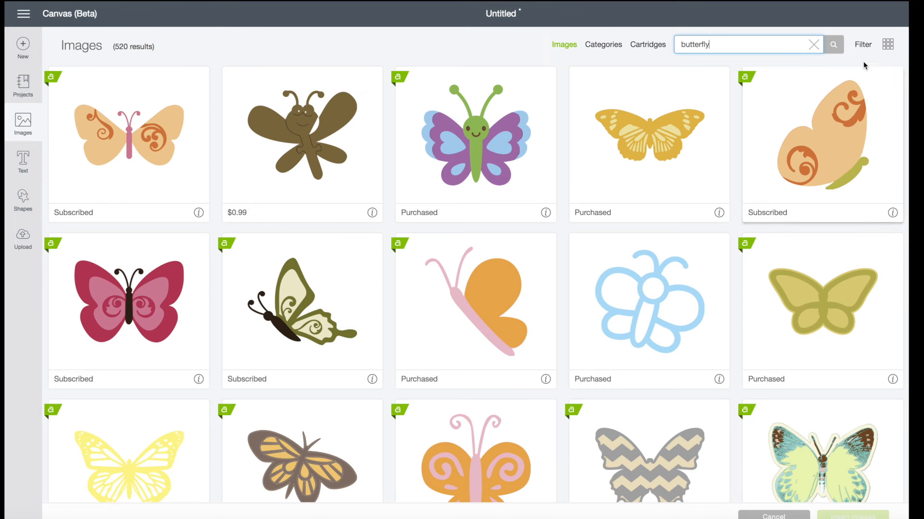
- Switch the search results to smaller thumbnails and insert seven different butterfly images onto the canvas
click(887, 45)
scroll(744, 157, down, 2)
scroll(744, 157, down, 5)
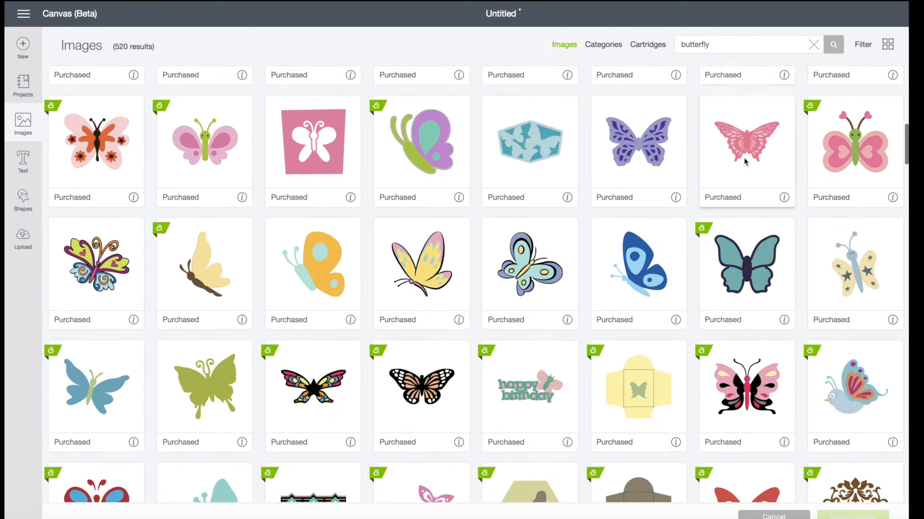
scroll(743, 157, up, 2)
scroll(743, 157, up, 1)
click(240, 241)
click(311, 167)
click(433, 158)
click(535, 162)
click(539, 305)
click(419, 284)
click(324, 266)
click(845, 517)
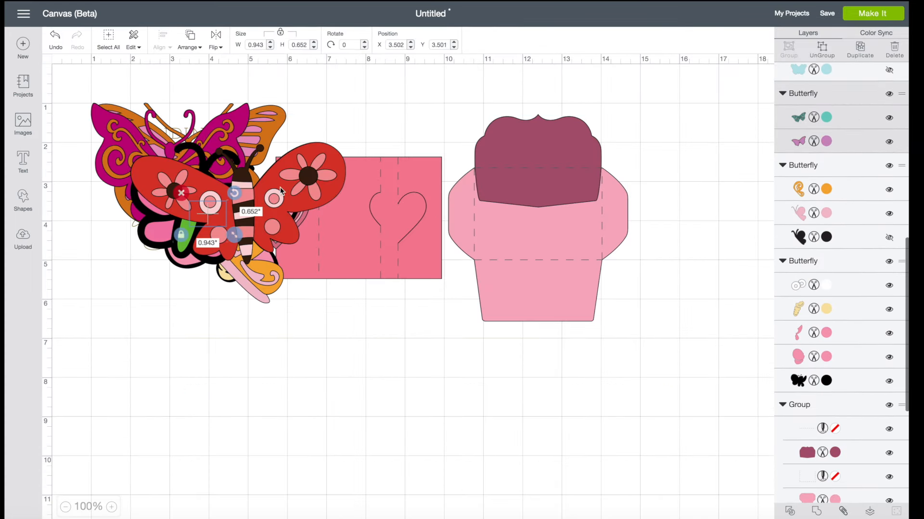
- Spread the overlapping butterflies apart, placing the red one at about X 6.4, Y 7.1 inches and the orange monarch at about X 12.8, Y 4.8 inches
drag(281, 191, 472, 385)
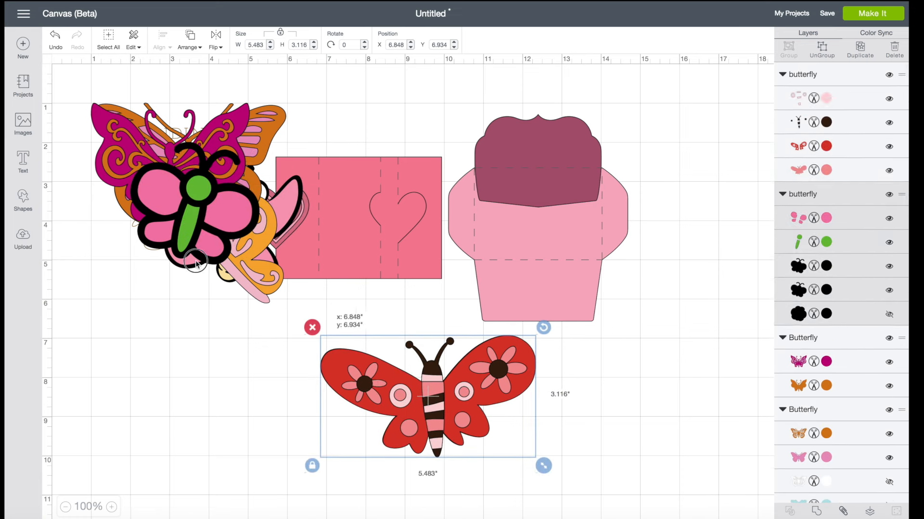
drag(196, 264, 198, 420)
drag(198, 180, 466, 134)
drag(218, 151, 643, 301)
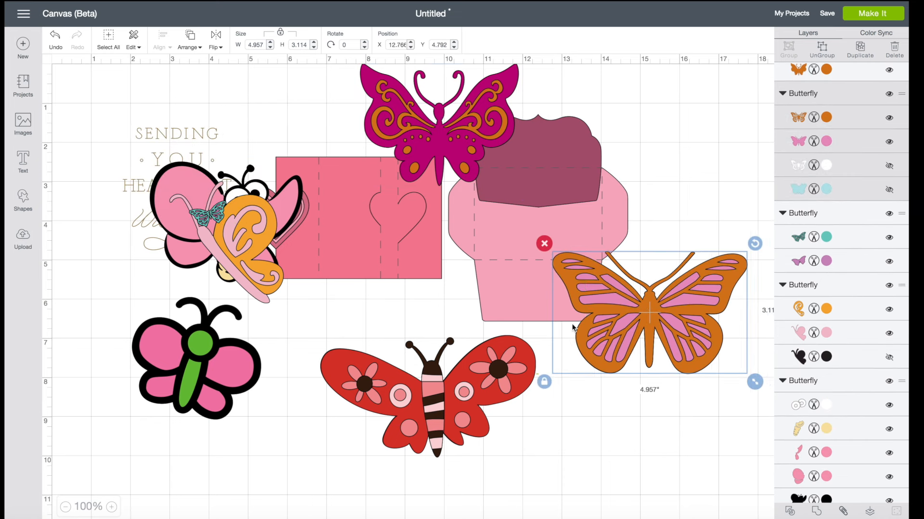
drag(464, 393, 445, 370)
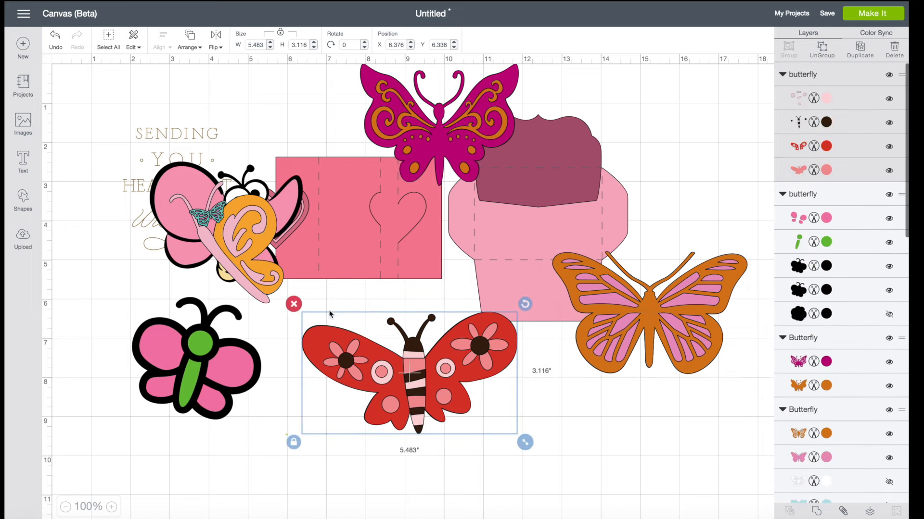
drag(250, 236, 364, 244)
drag(447, 388, 449, 416)
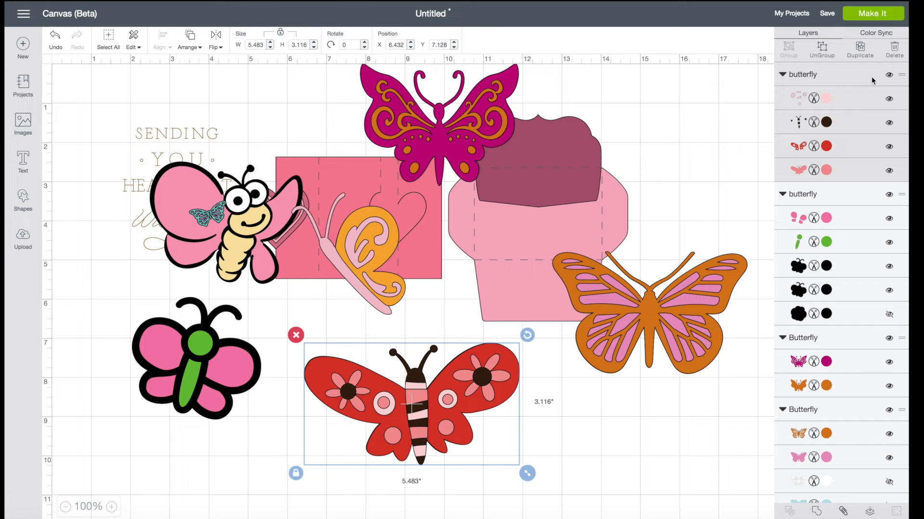
- Hide and show the whole red butterfly image several times, leaving it visible
click(889, 75)
click(890, 76)
click(889, 75)
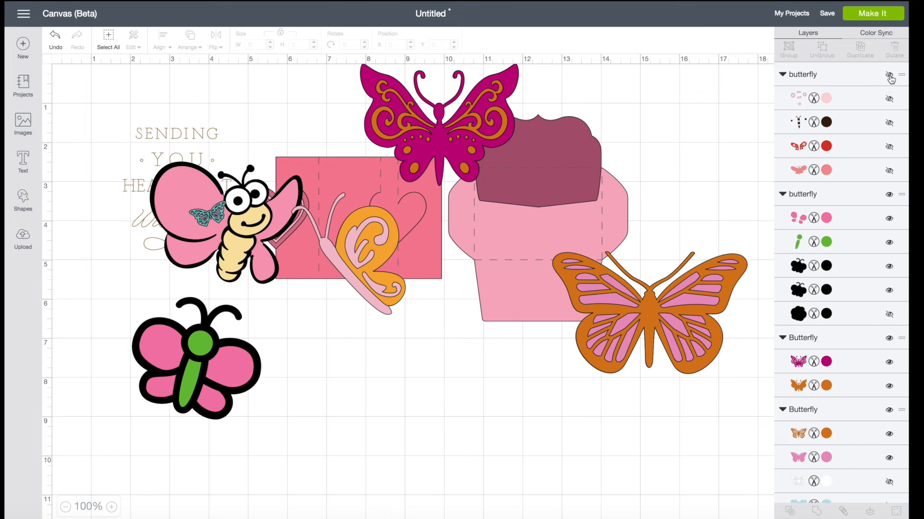
click(889, 75)
click(890, 76)
click(889, 75)
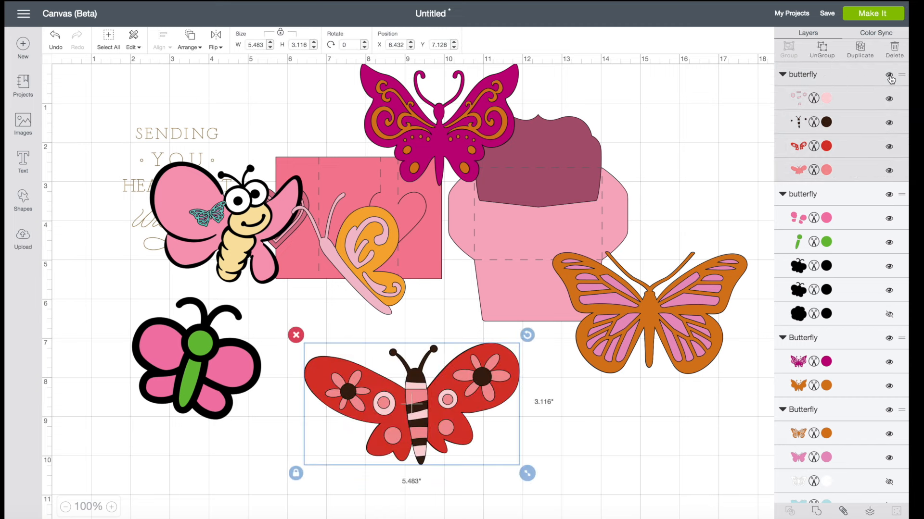
- Hide the red butterfly's four layers one by one and show each of them again
click(890, 99)
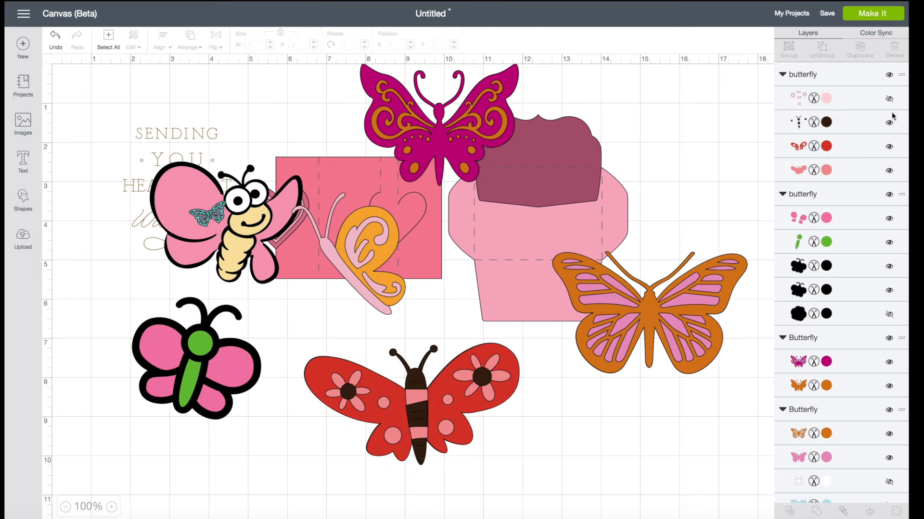
click(889, 123)
click(890, 147)
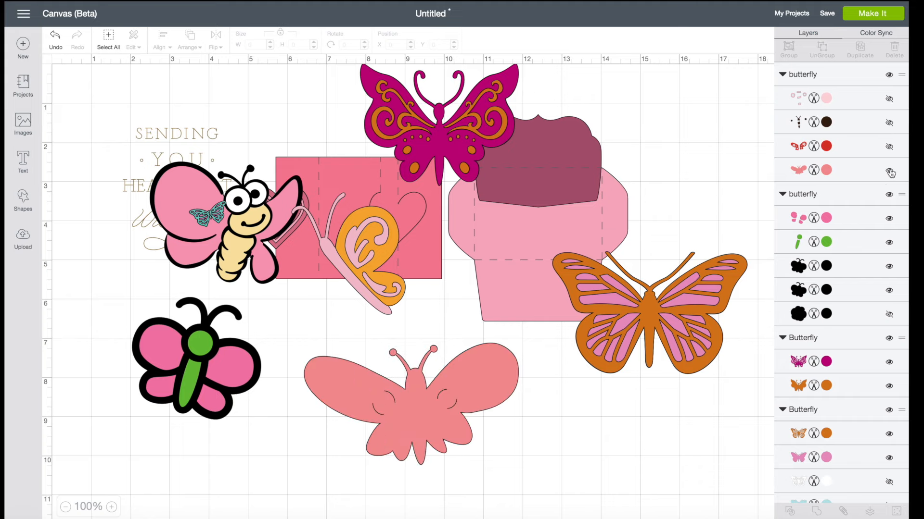
click(889, 172)
click(889, 172)
click(890, 147)
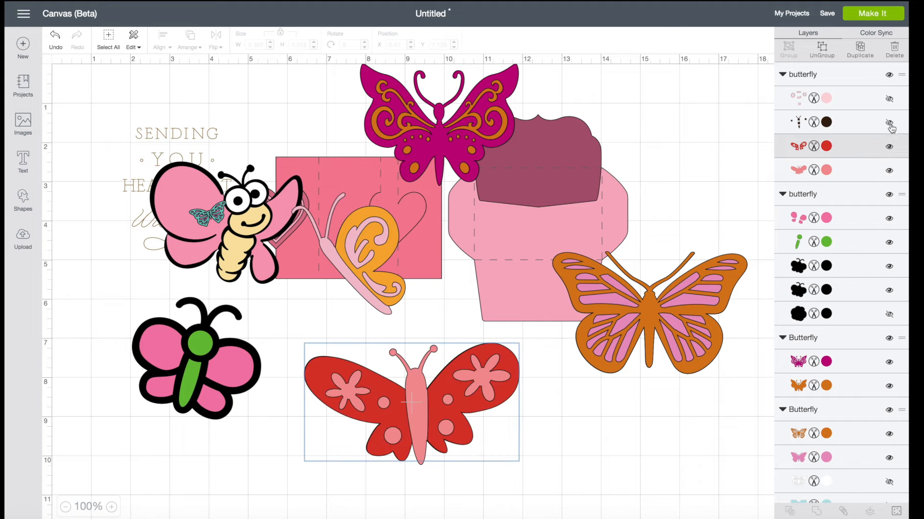
click(889, 123)
click(890, 99)
click(889, 75)
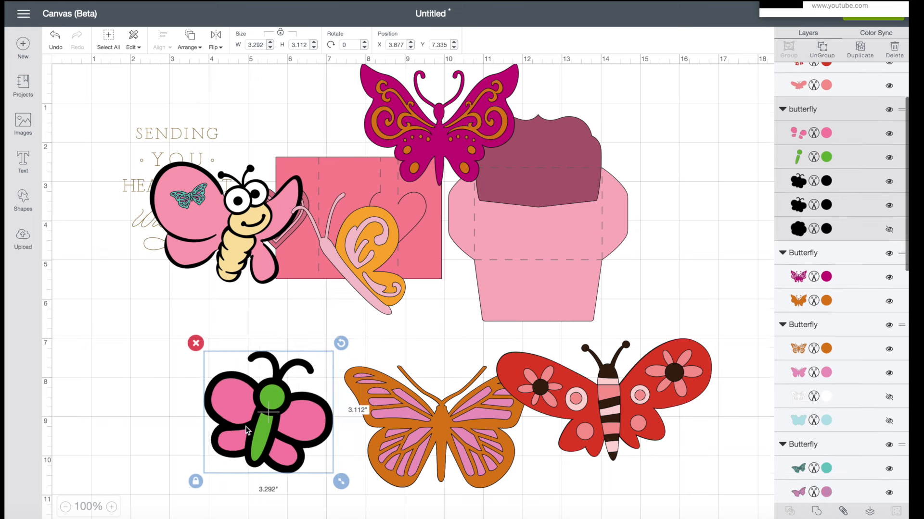
- Select the green-bodied, orange and red butterflies along the lower part of the canvas and group them
click(138, 373)
drag(111, 324, 748, 507)
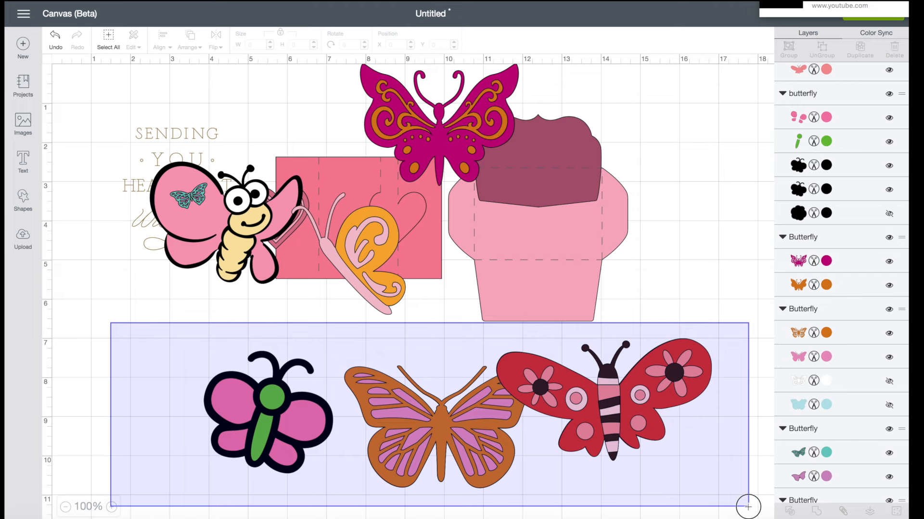
drag(748, 507, 748, 507)
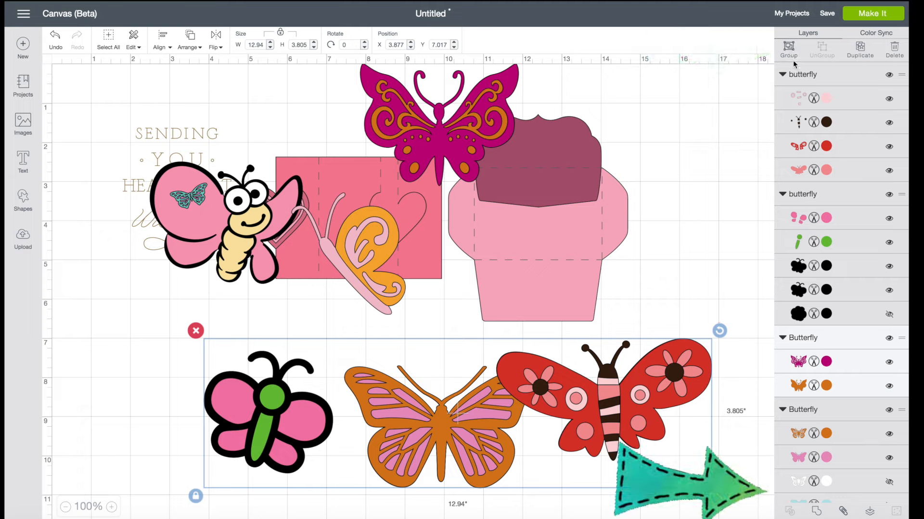
click(790, 47)
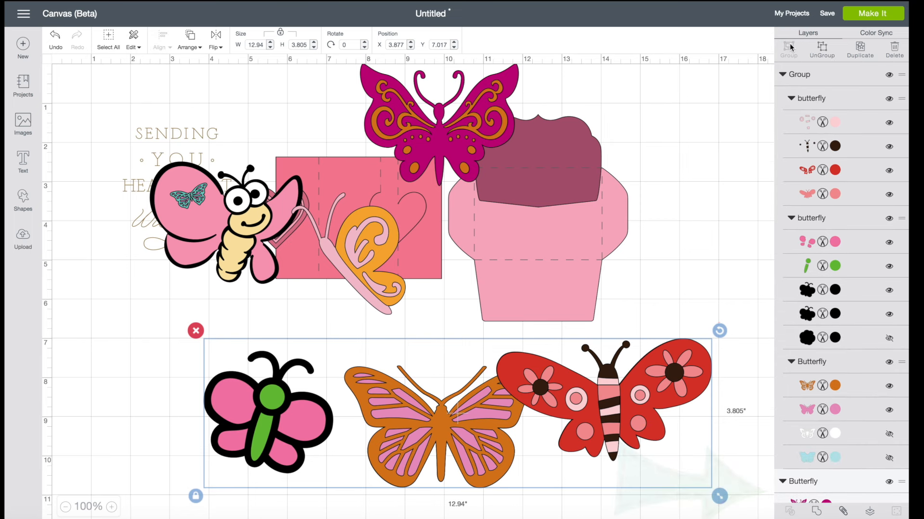
click(686, 334)
click(647, 368)
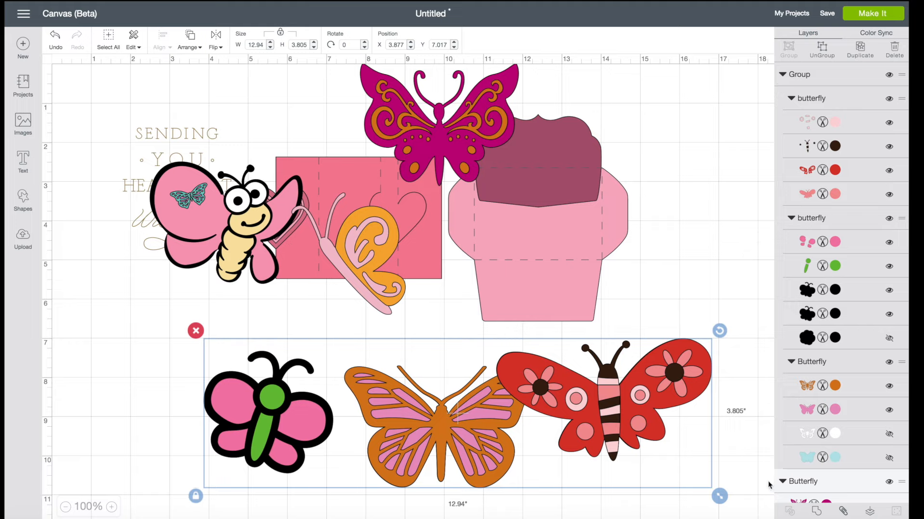
- Collapse and re-expand the magenta butterfly's layer list, and hide the new three-butterfly group and show all its layers
scroll(811, 463, down, 4)
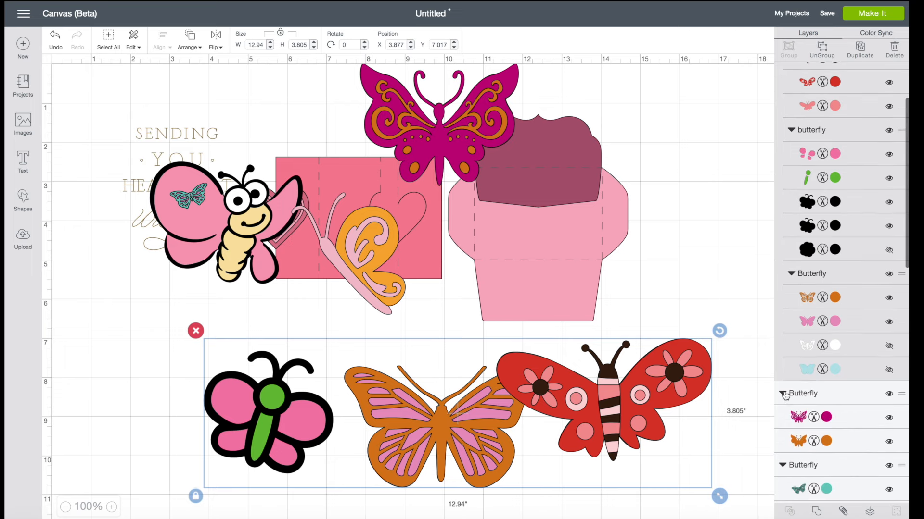
click(784, 394)
click(784, 394)
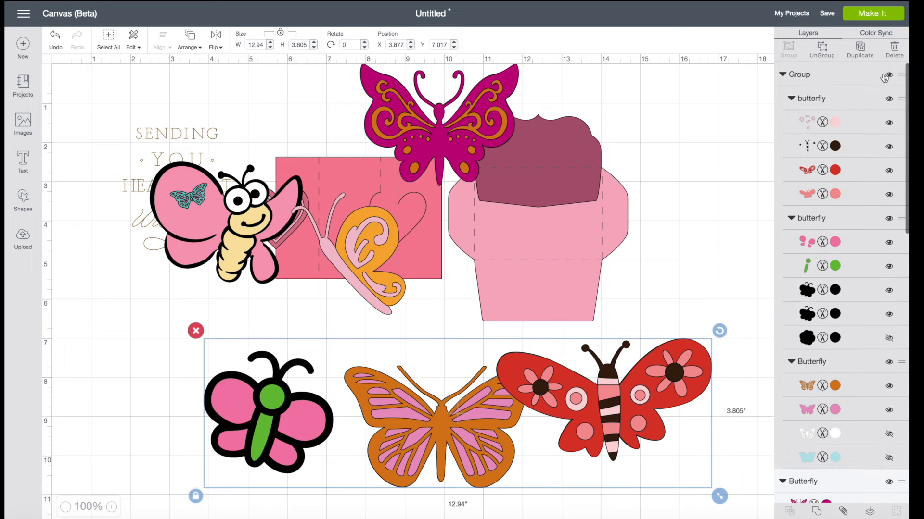
click(889, 75)
click(889, 76)
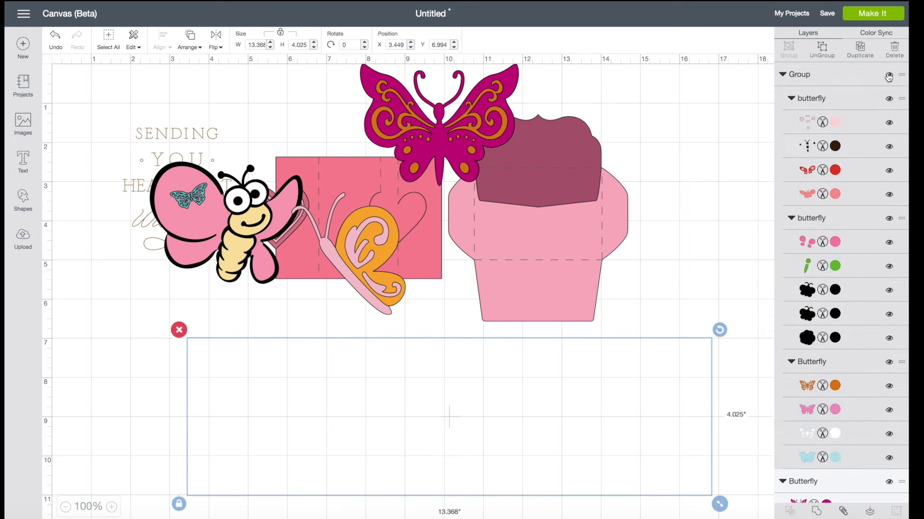
- Hide the red and the green-bodied butterflies individually within the group and show both again
click(889, 99)
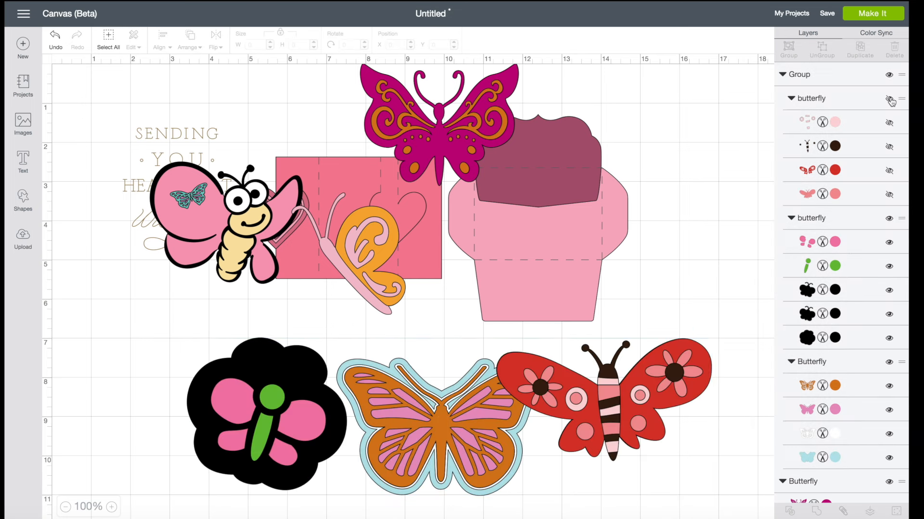
click(889, 219)
click(889, 218)
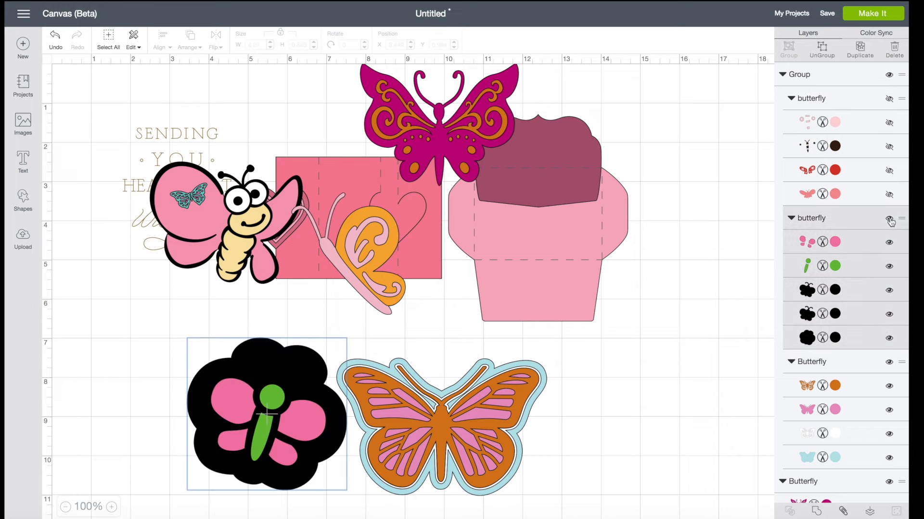
click(889, 99)
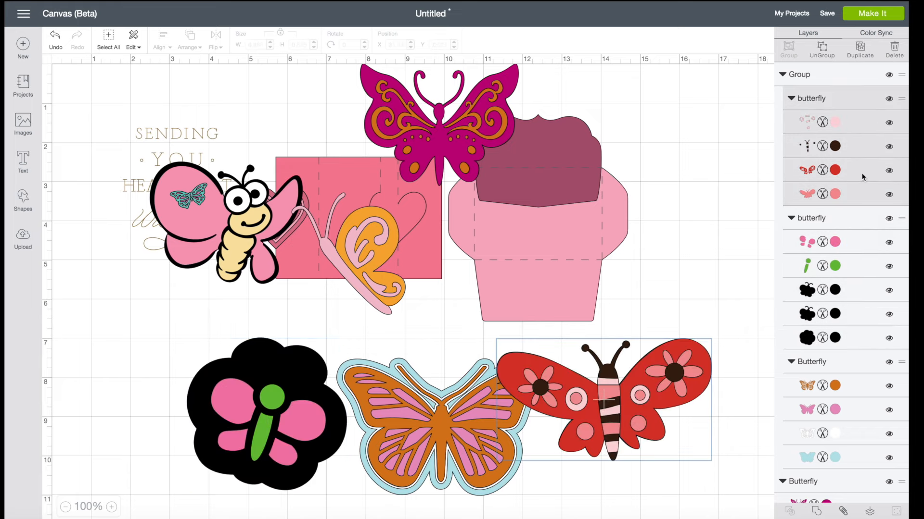
- Move the red butterfly below the green-bodied one in the group's layer order, and ungroup the three butterflies
scroll(864, 177, down, 10)
scroll(863, 177, up, 10)
drag(901, 99, 895, 311)
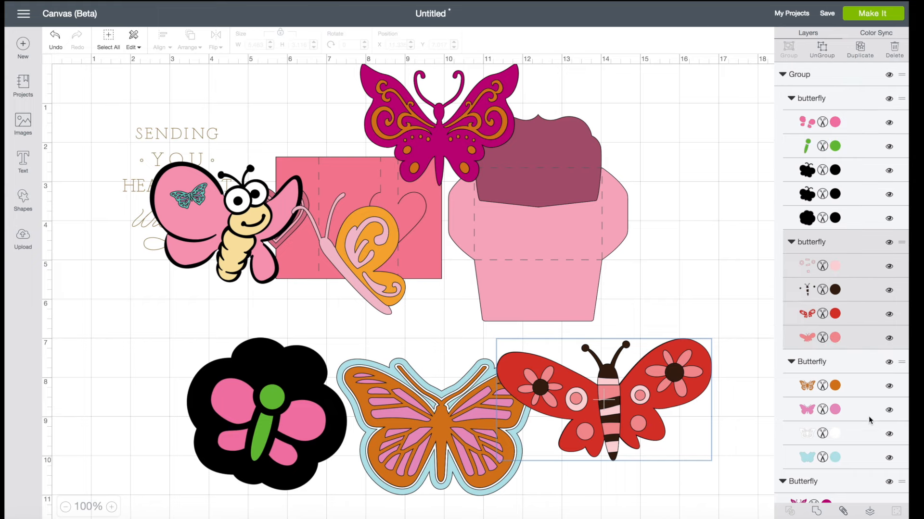
scroll(879, 427, down, 5)
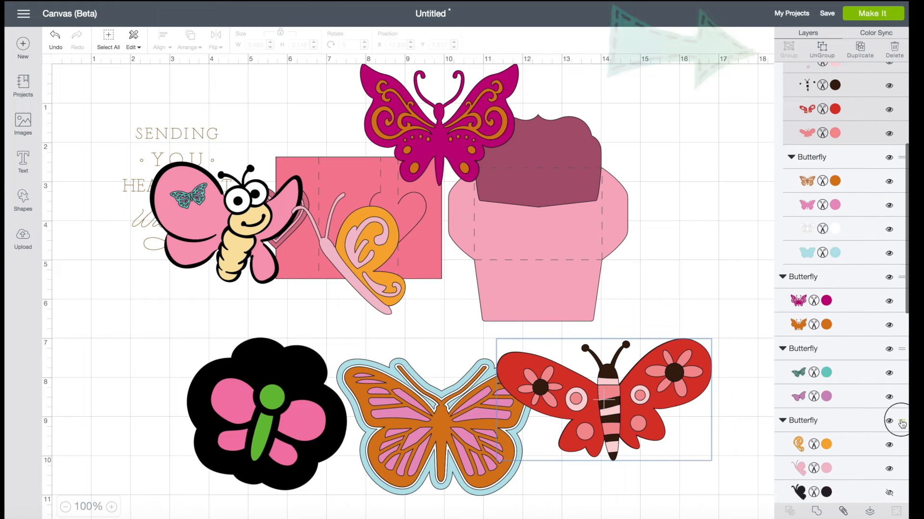
click(822, 47)
- Duplicate the red butterfly and delete the copy
click(674, 377)
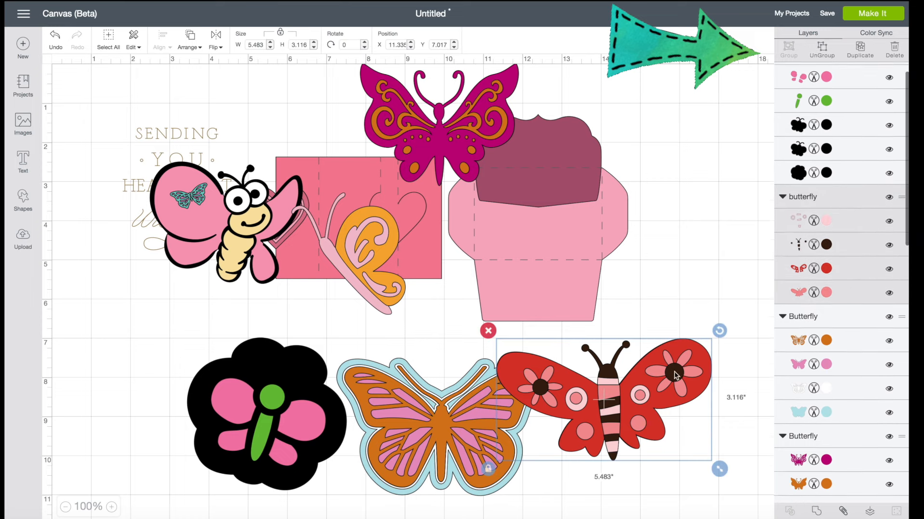
click(861, 50)
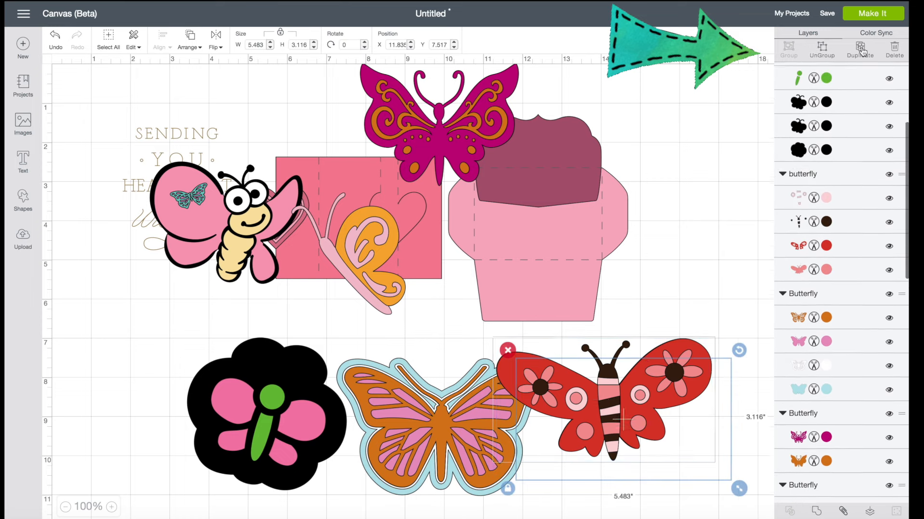
click(895, 50)
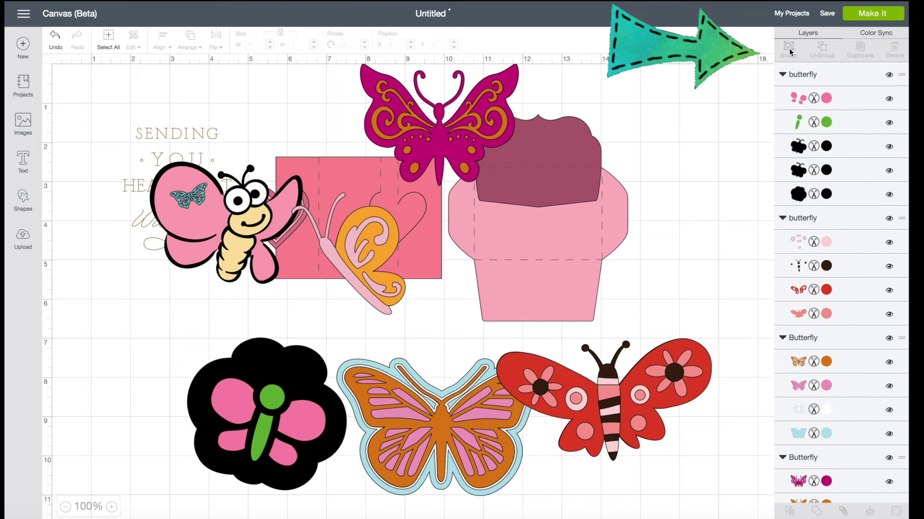
- Move the small teal-and-purple butterfly off the cartoon butterfly to the canvas area beside the pink envelope
click(851, 220)
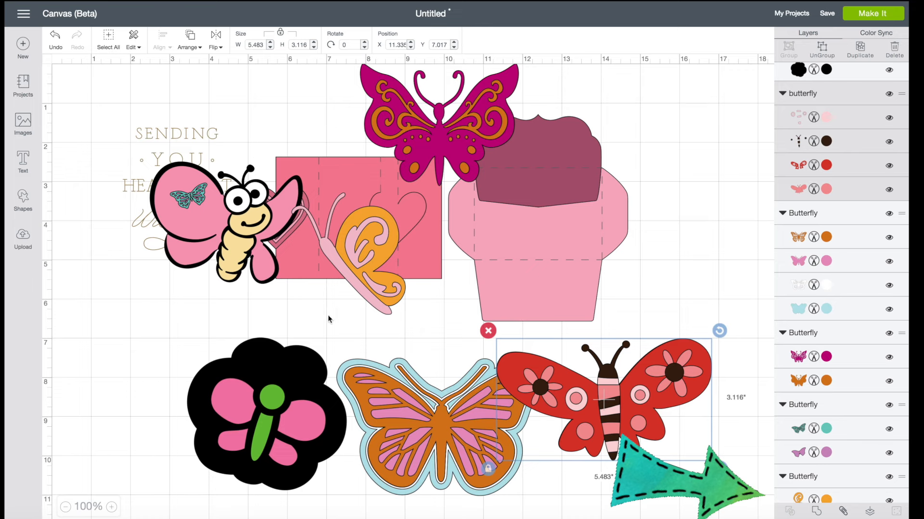
drag(197, 195, 822, 344)
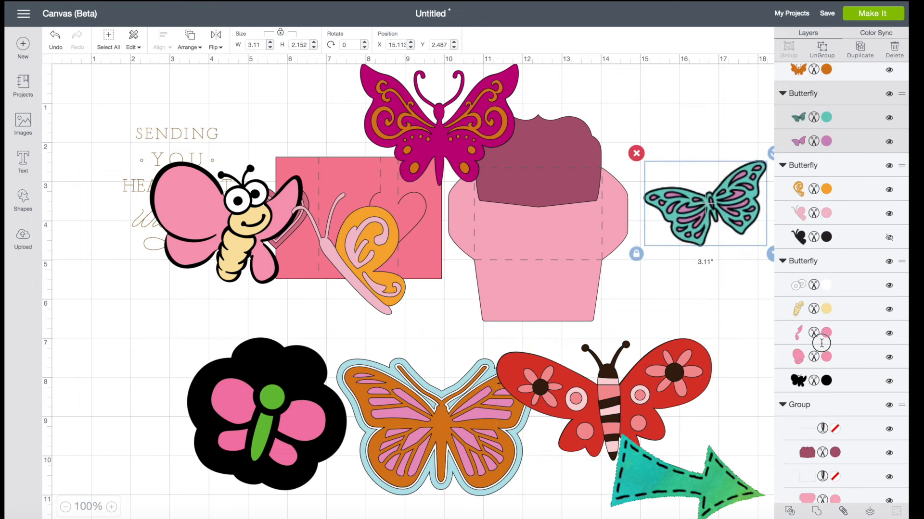
drag(700, 219, 663, 208)
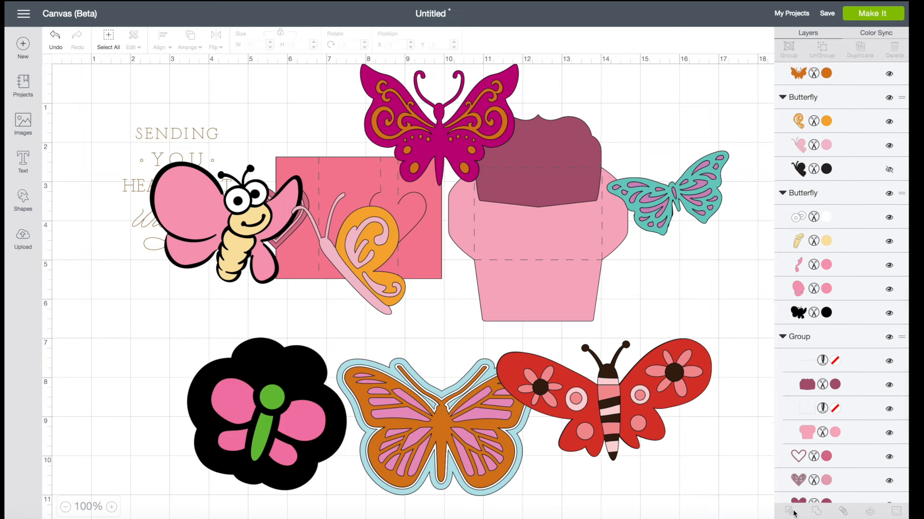
- Slice the teal-and-purple butterfly's two layers and spread the teal, purple and cut-out pieces apart vertically
click(684, 192)
drag(684, 192, 693, 267)
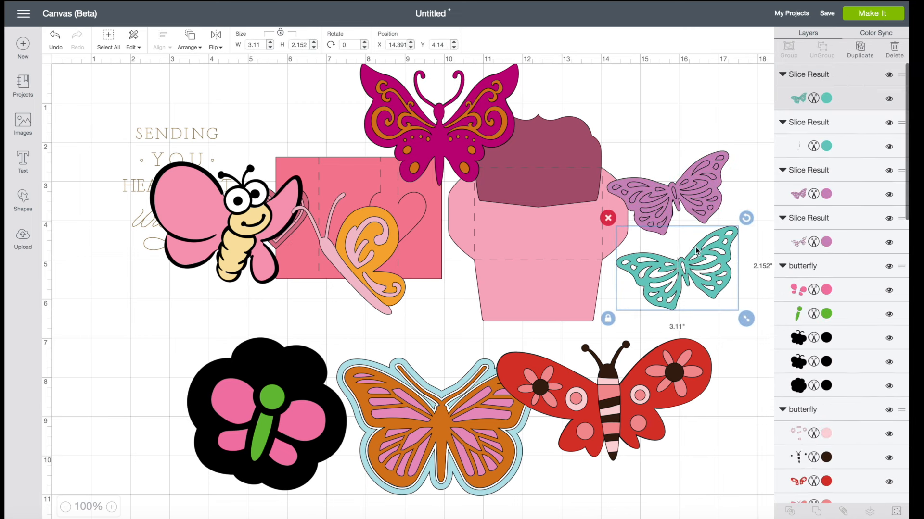
drag(690, 192, 677, 115)
click(693, 194)
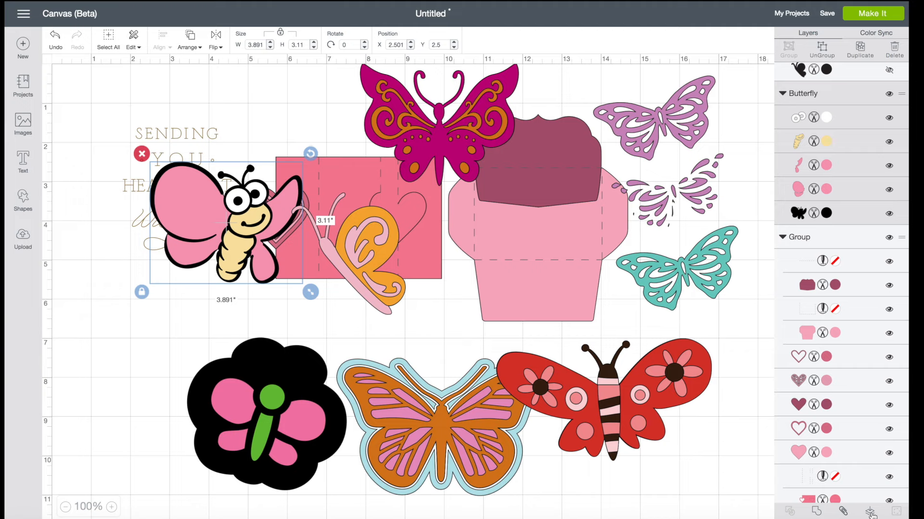
- Flatten the cartoon butterfly's layers into one printable image and shift it slightly down and to the left
drag(240, 219, 234, 242)
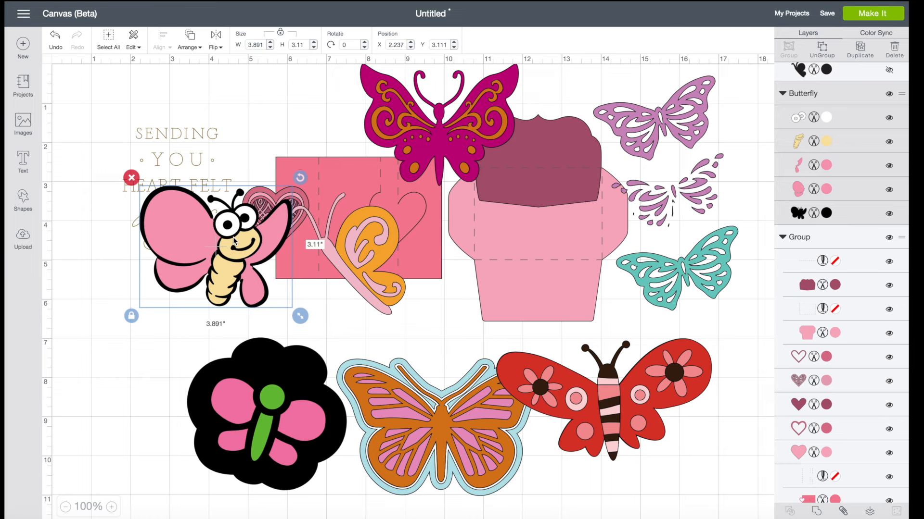
click(870, 511)
mouse_move(235, 252)
mouse_down()
mouse_move(242, 234)
mouse_move(231, 244)
mouse_up()
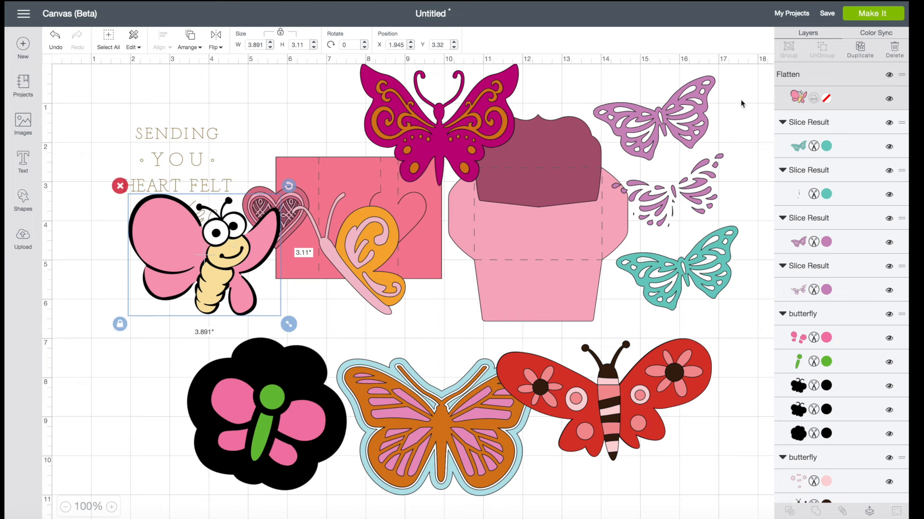
- View the flattened cartoon butterfly's layer attributes and unflatten it into separate layers
click(827, 99)
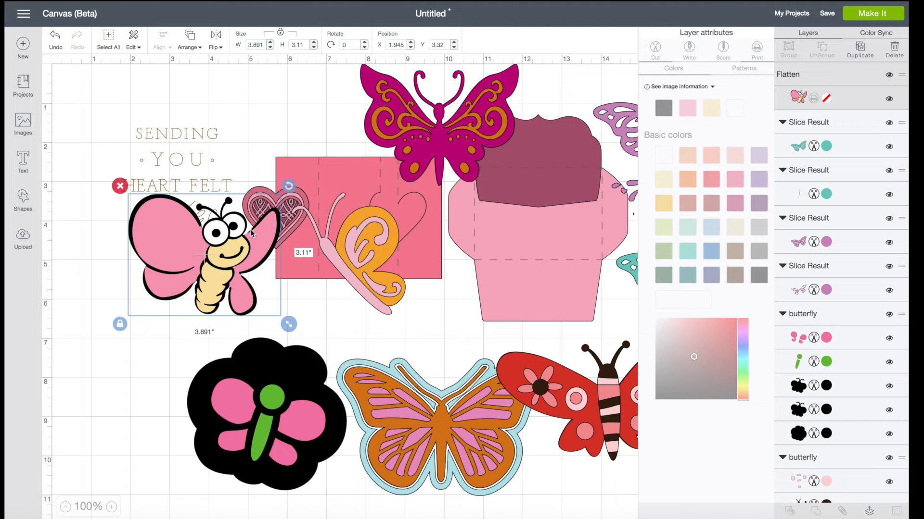
click(218, 248)
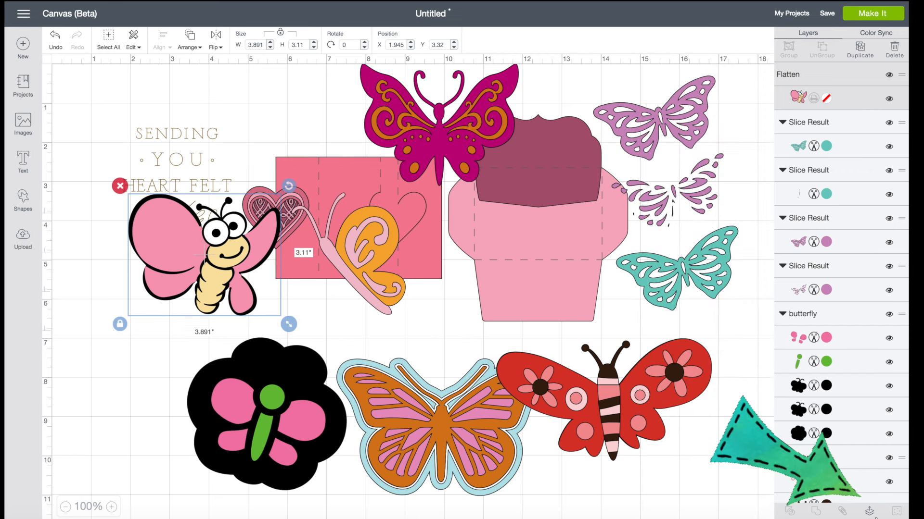
click(869, 513)
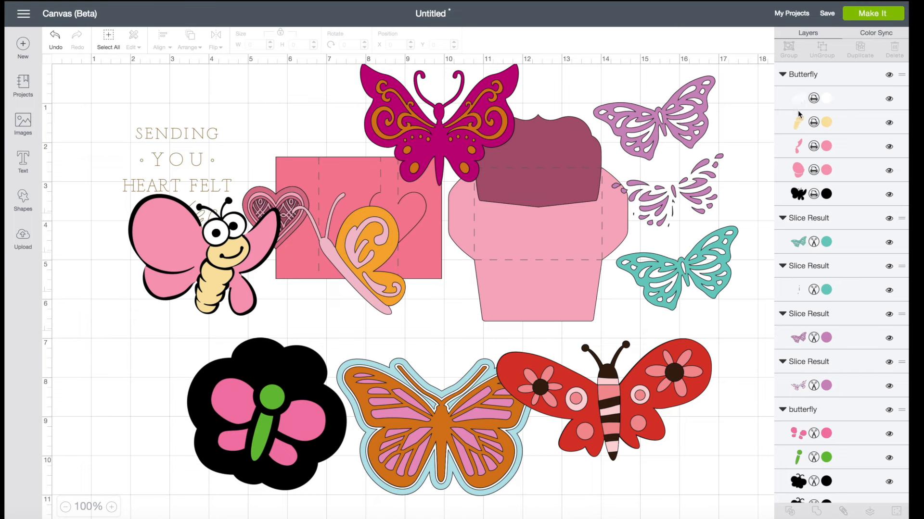
- Change the line type of the cartoon butterfly's white, yellow and two pink layers to Cut
click(814, 98)
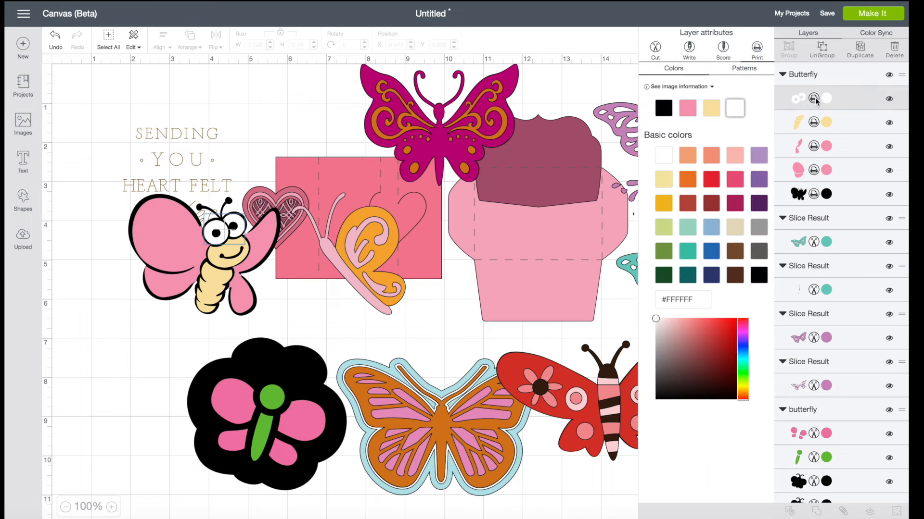
click(656, 49)
click(818, 122)
click(655, 48)
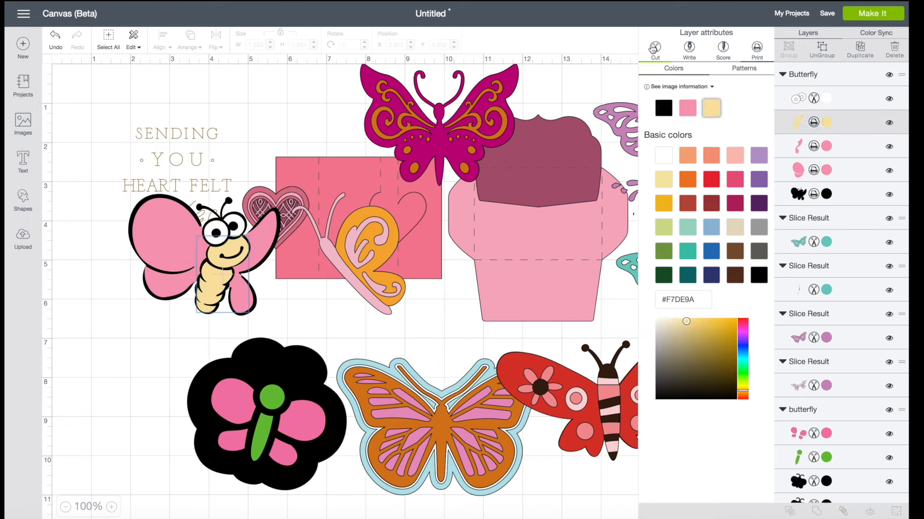
click(817, 147)
click(655, 48)
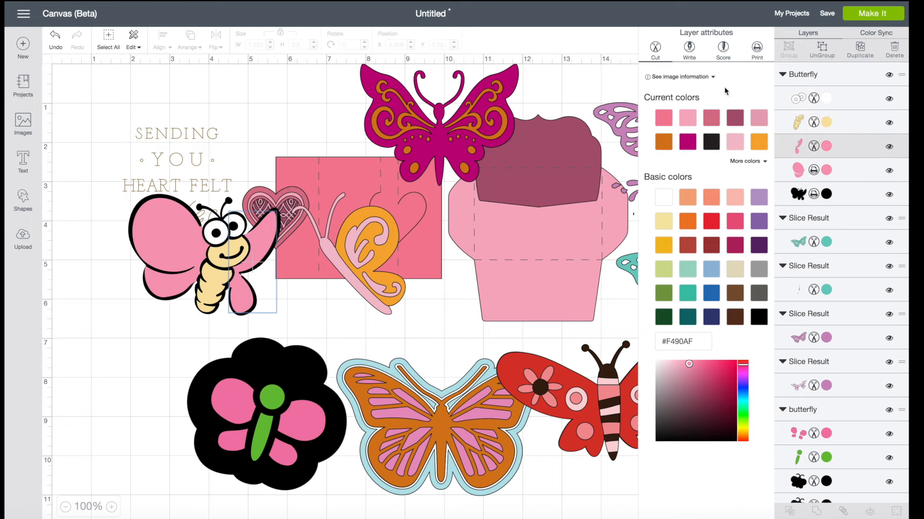
click(798, 169)
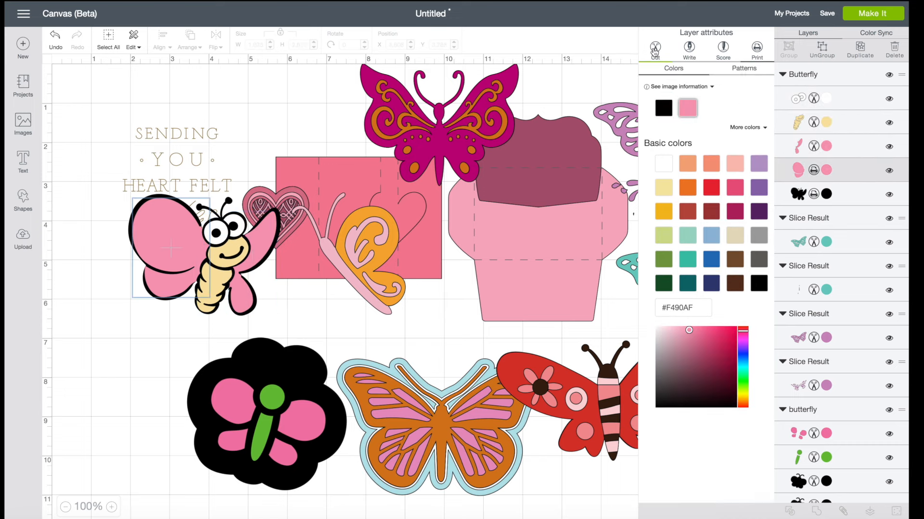
click(655, 48)
- Ungroup the cartoon butterfly and delete the card, heart, envelope and sentiment text from the canvas
click(269, 302)
drag(268, 327, 264, 264)
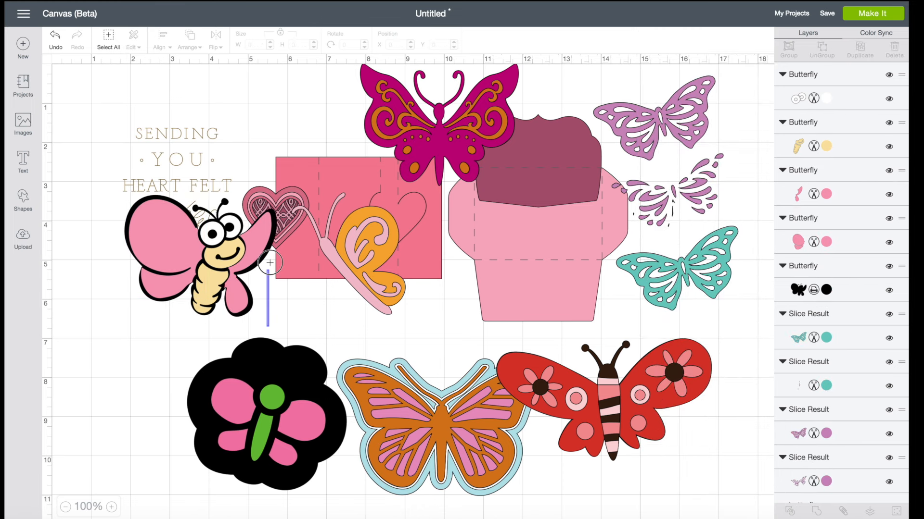
drag(288, 193, 343, 200)
click(289, 118)
drag(176, 133, 289, 117)
click(229, 104)
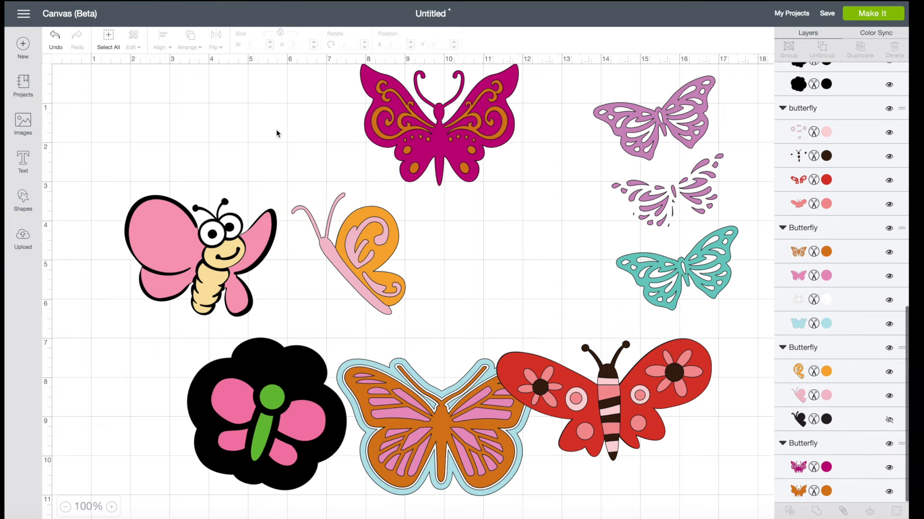
- Group all the cartoon butterfly's layers and undo the grouping
drag(97, 174, 290, 330)
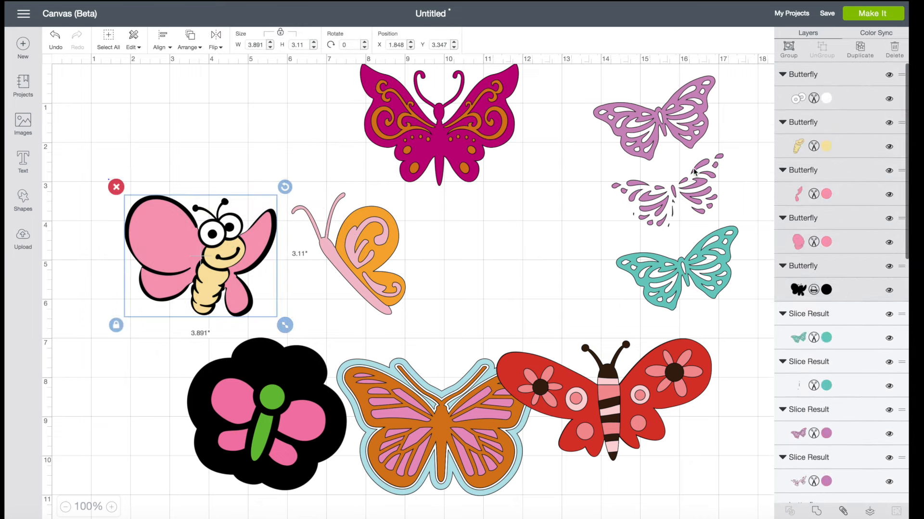
click(789, 50)
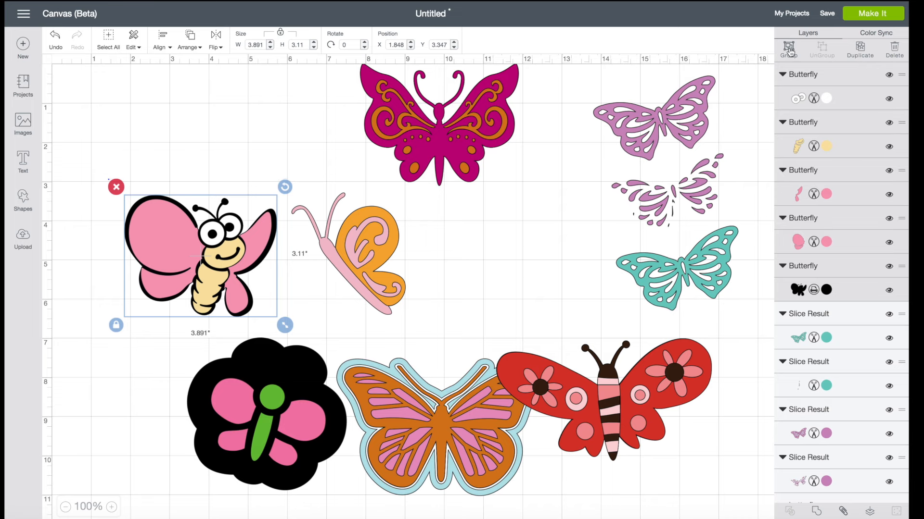
click(56, 40)
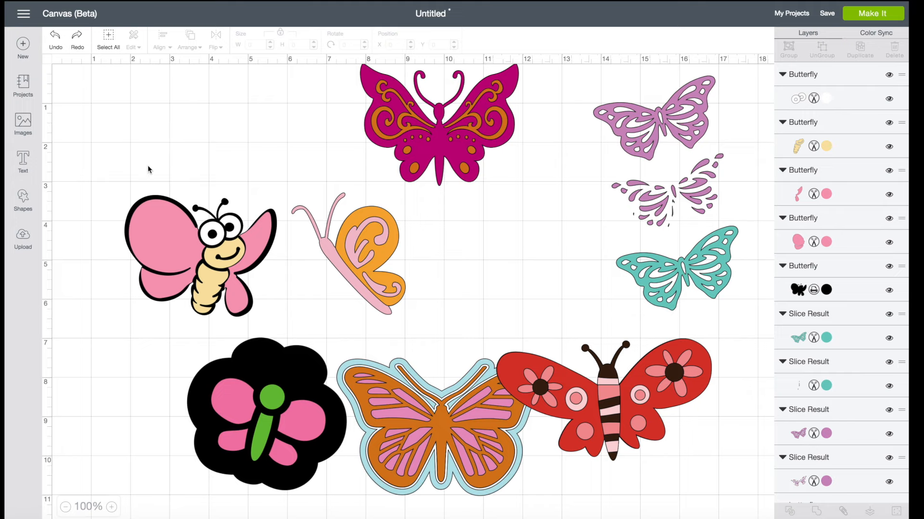
- Box-select the cartoon butterfly together with the partly enclosed orange-winged one, clear the selection, and repeat the selection and clearing
drag(109, 174, 330, 329)
scroll(329, 332, down, 1)
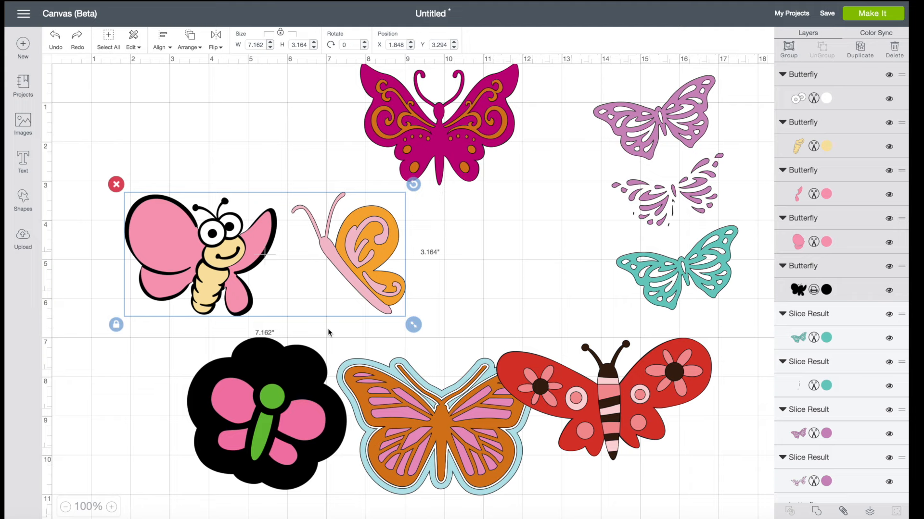
click(228, 179)
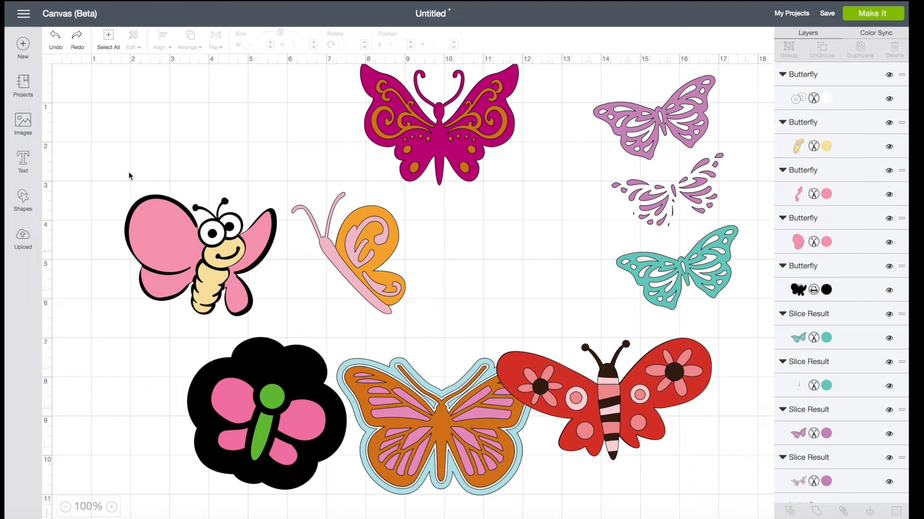
drag(140, 183, 301, 326)
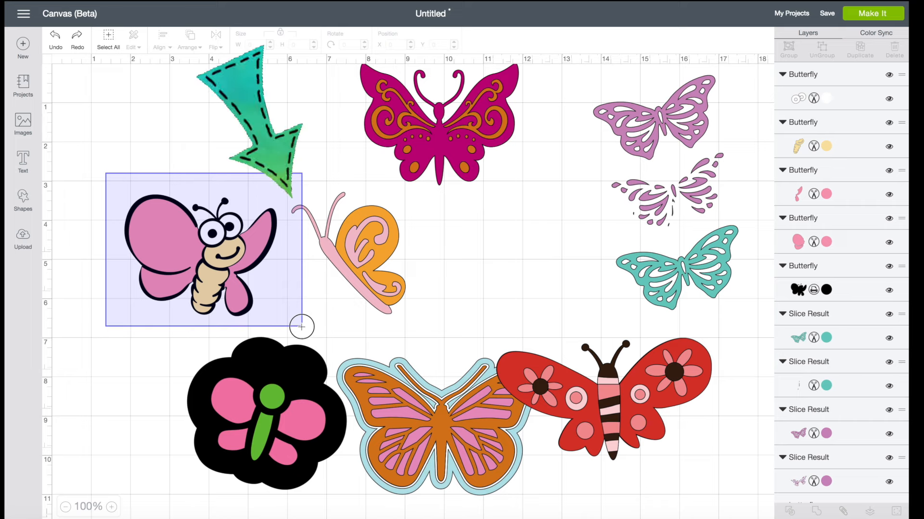
drag(302, 326, 301, 327)
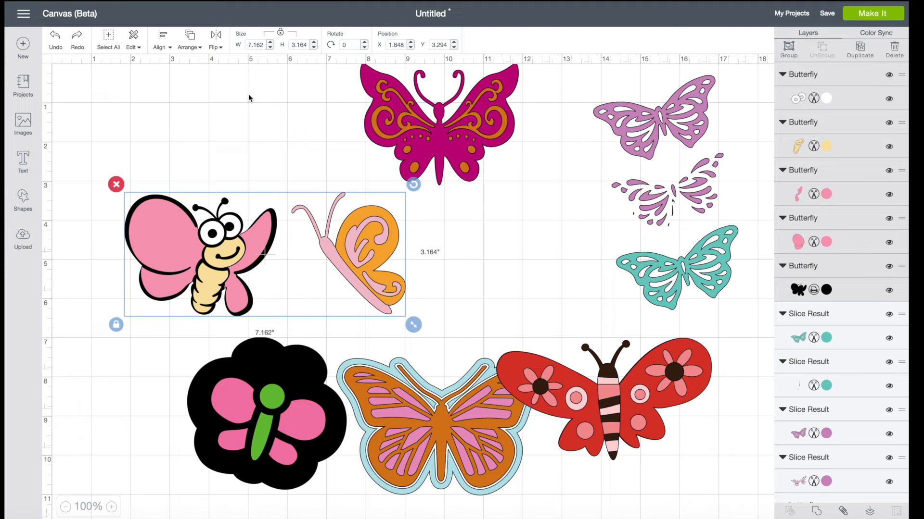
click(234, 144)
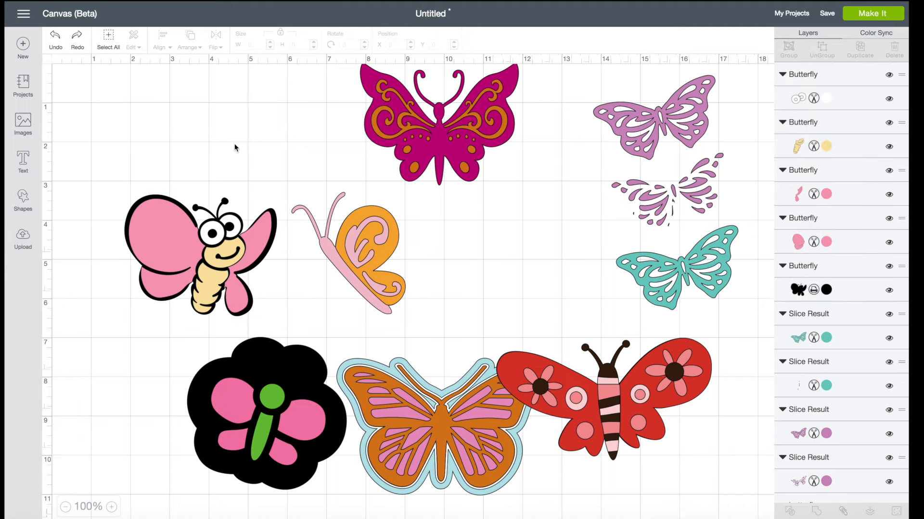
- Box-select only the cartoon butterfly, select it with the orange-winged and green-bodied butterflies, and reselect it alone
drag(95, 226, 269, 292)
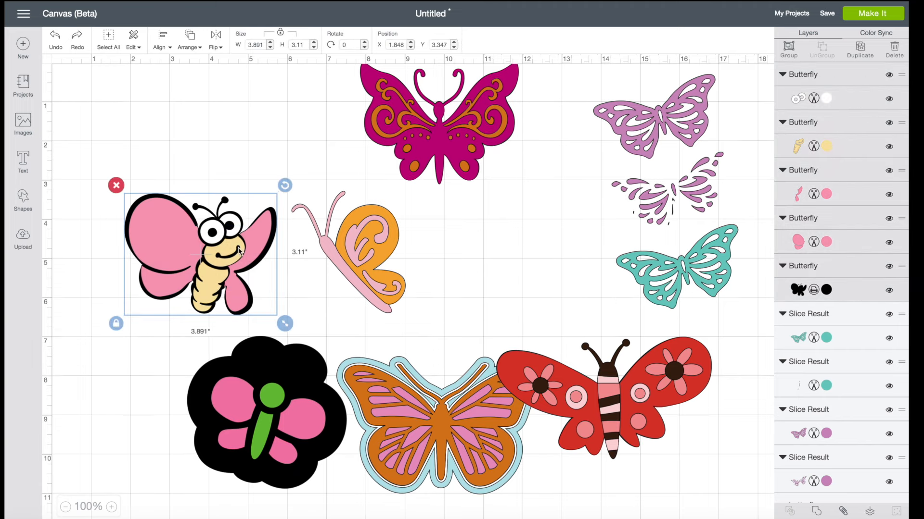
click(90, 217)
drag(66, 151, 323, 353)
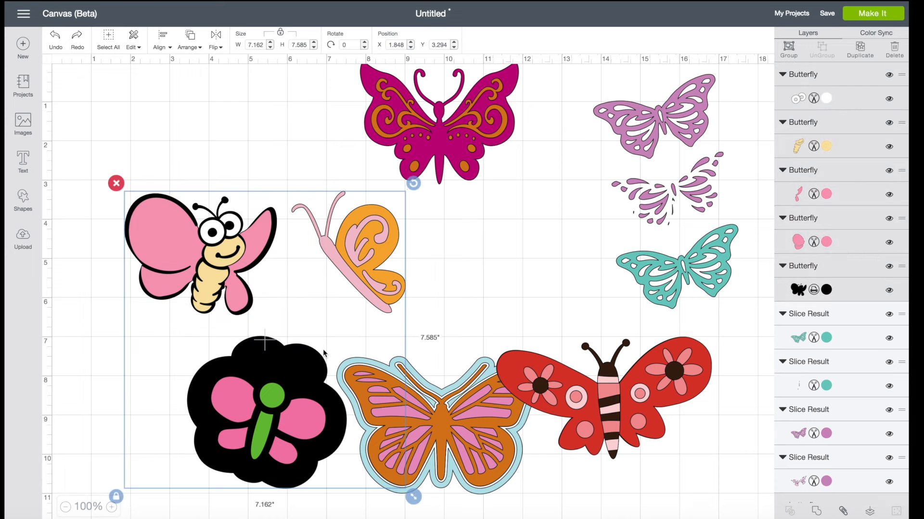
click(447, 306)
drag(103, 211, 269, 300)
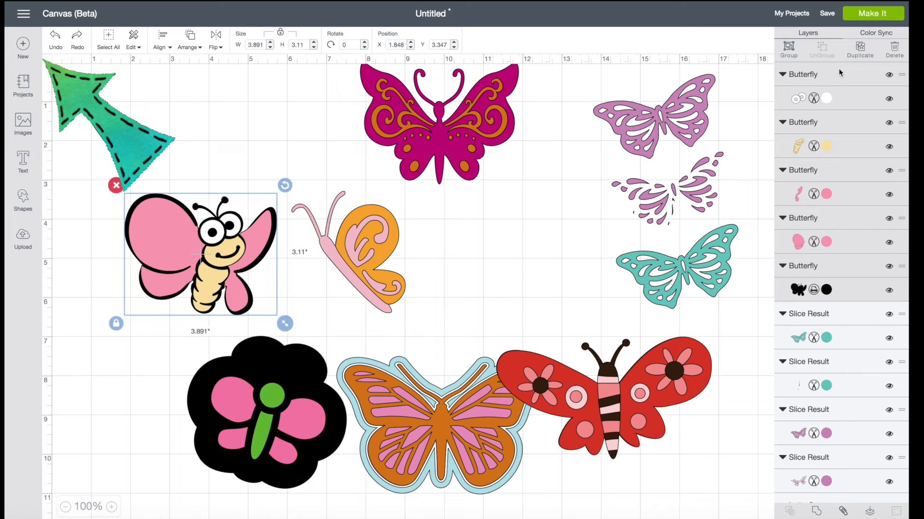
- Start a new project, replacing the unsaved butterfly canvas
click(22, 45)
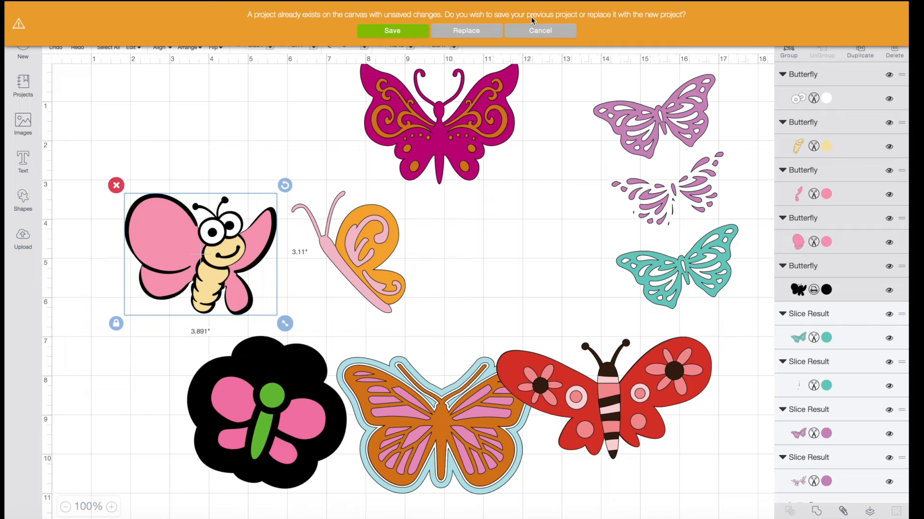
click(465, 32)
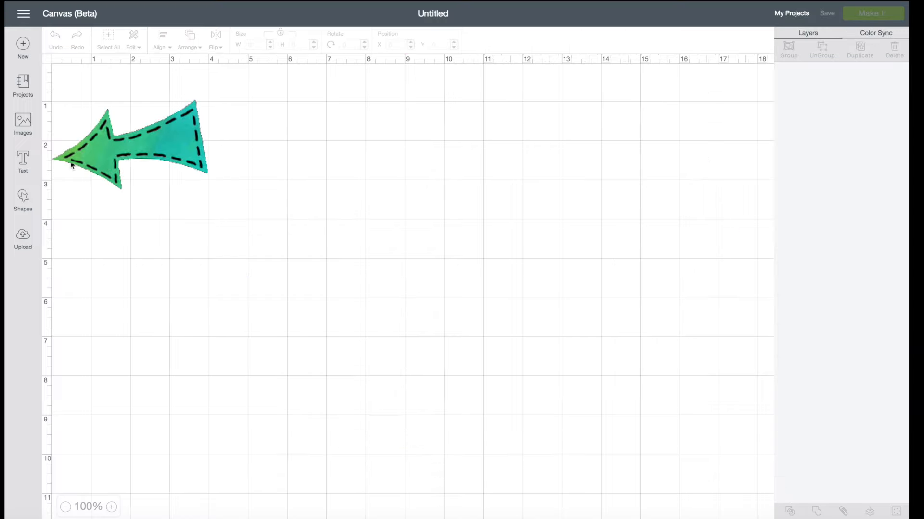
- Add the text "Hello Cricut" in Cricut Sans and place it at about X 1.3, Y 7.7 inches
click(24, 159)
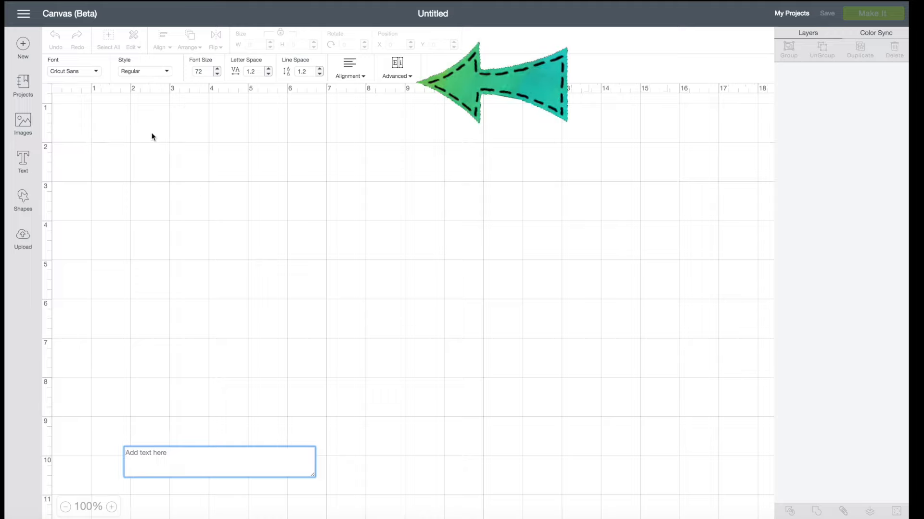
click(23, 121)
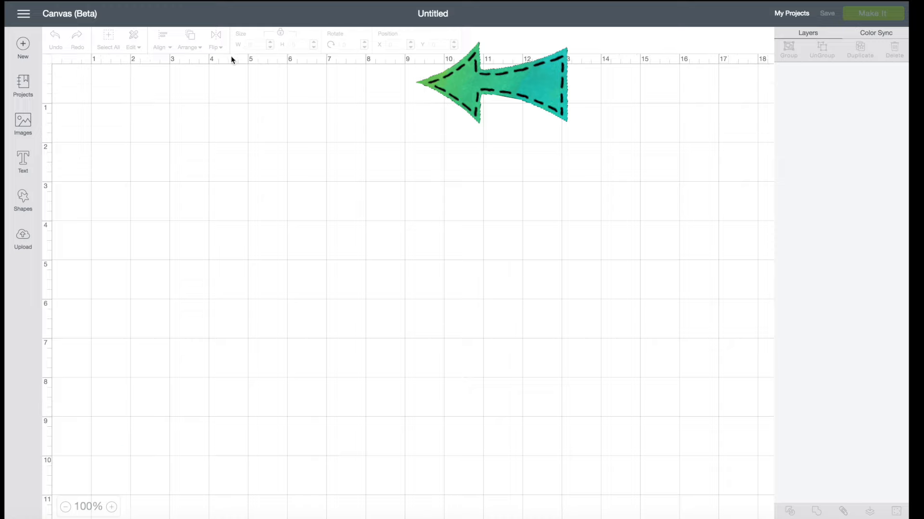
click(22, 158)
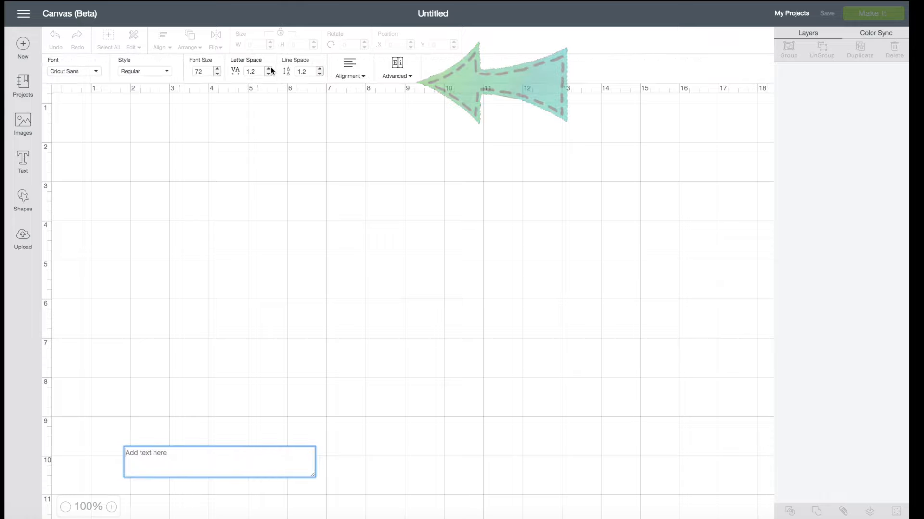
text(He)
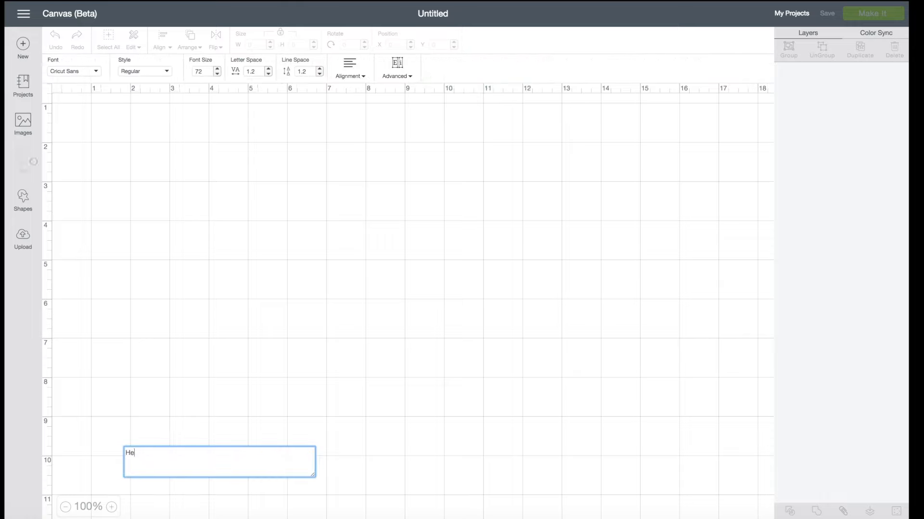
text(llo Cricut)
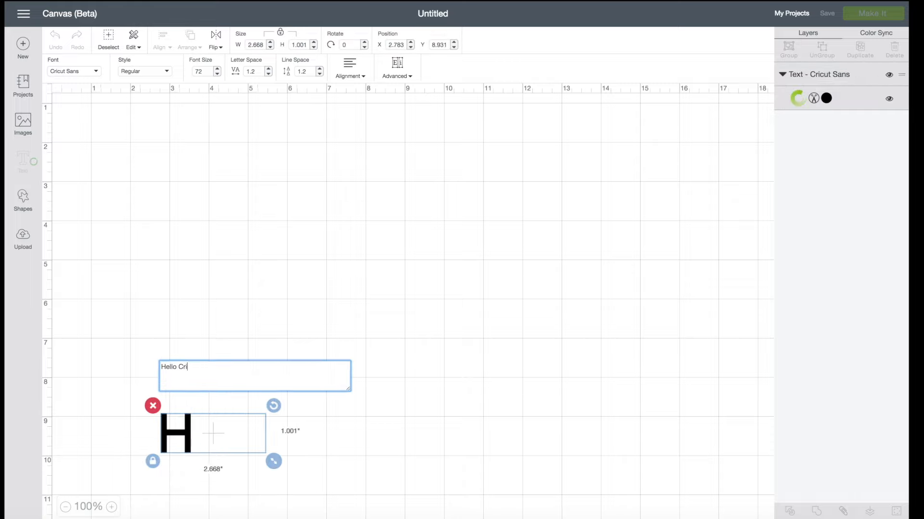
drag(290, 424, 234, 373)
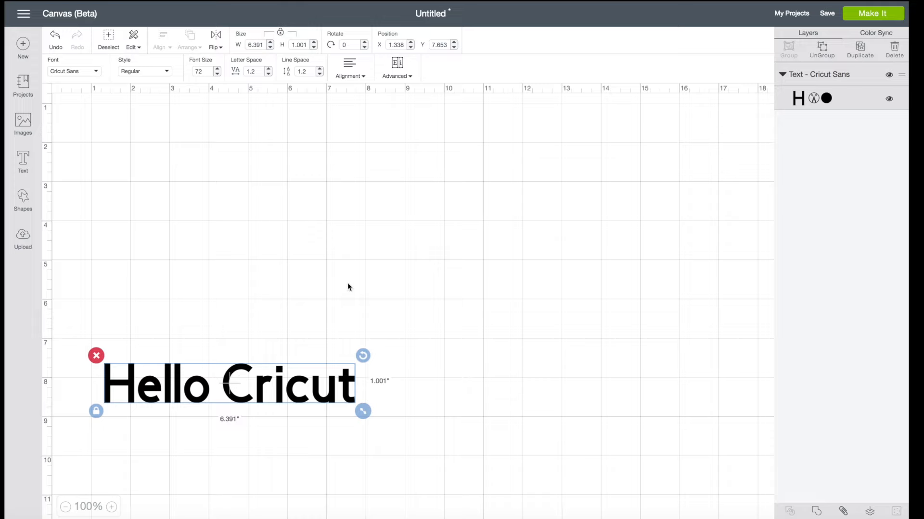
- Browse the fonts available for the "Hello Cricut" text, first across all fonts and with only System fonts listed
click(98, 72)
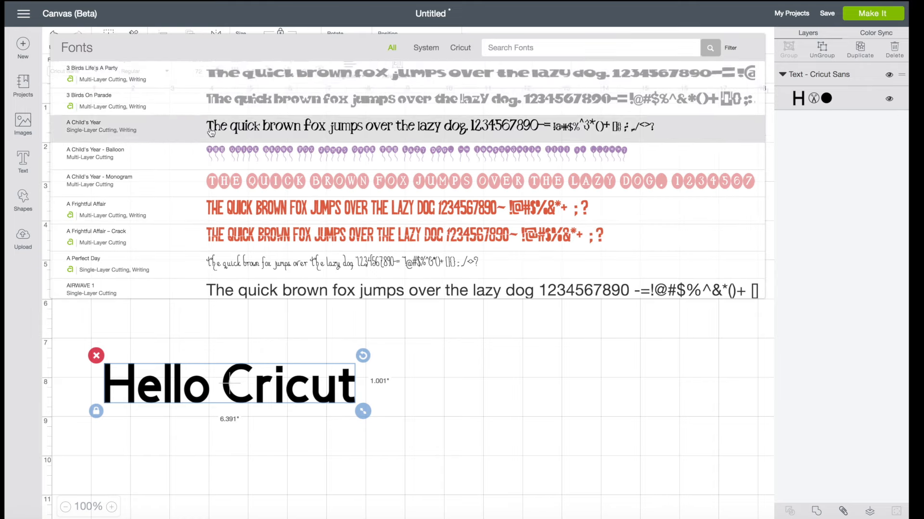
scroll(213, 133, down, 10)
scroll(212, 134, down, 10)
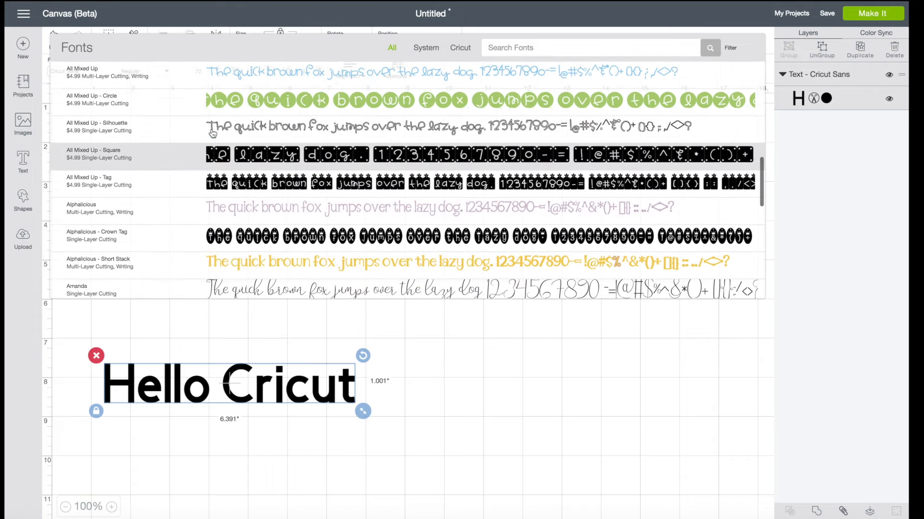
scroll(212, 139, up, 3)
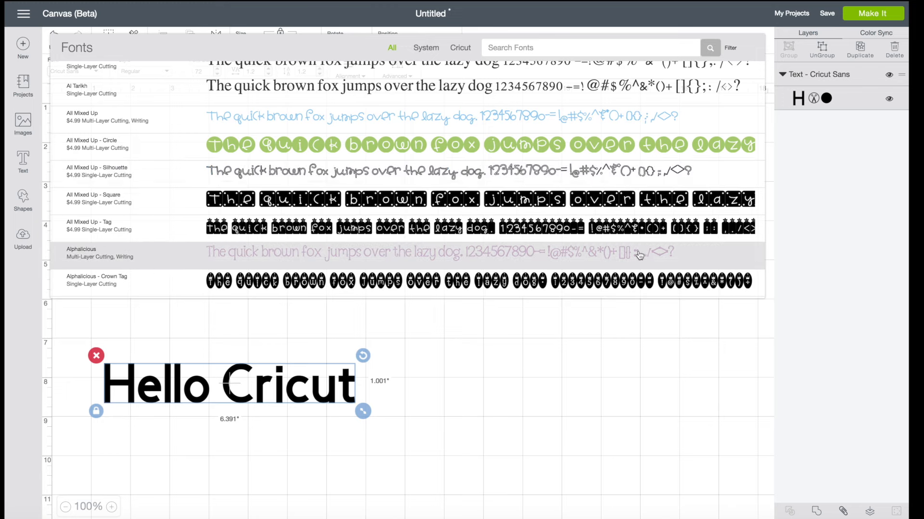
scroll(481, 260, down, 5)
scroll(298, 252, down, 5)
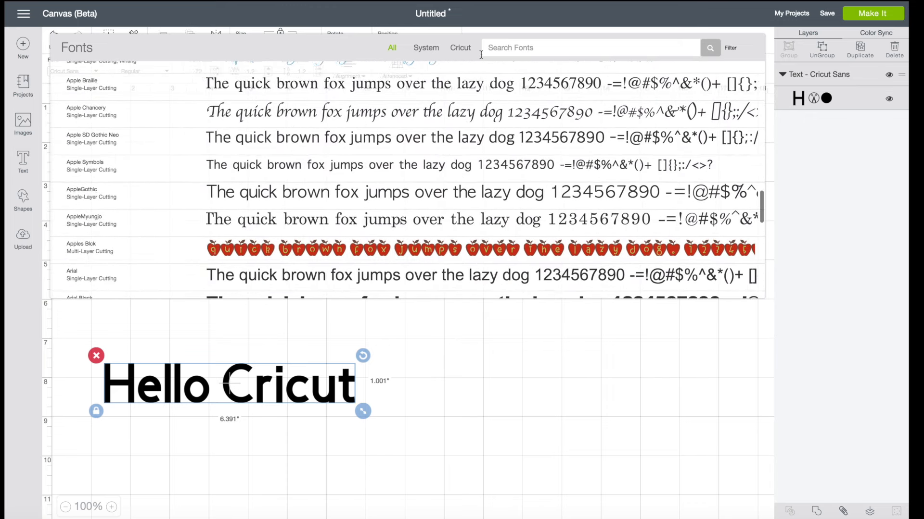
click(426, 48)
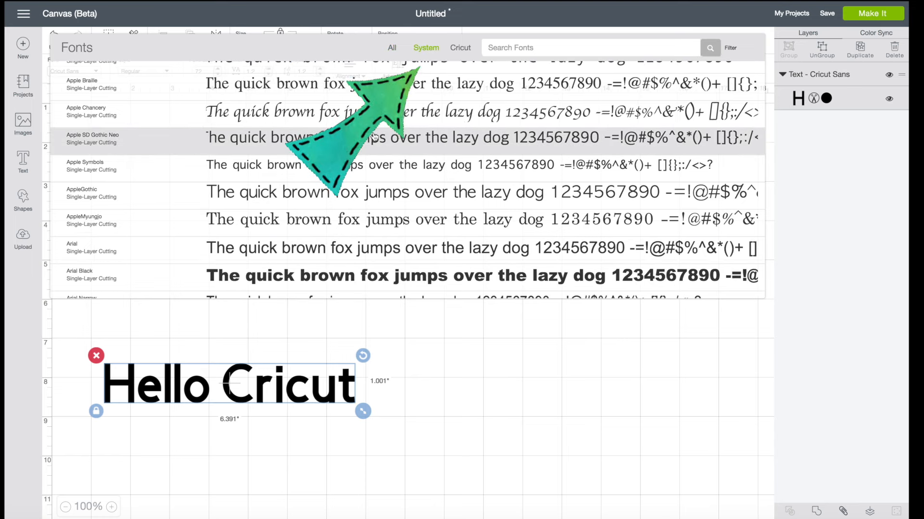
scroll(374, 136, down, 5)
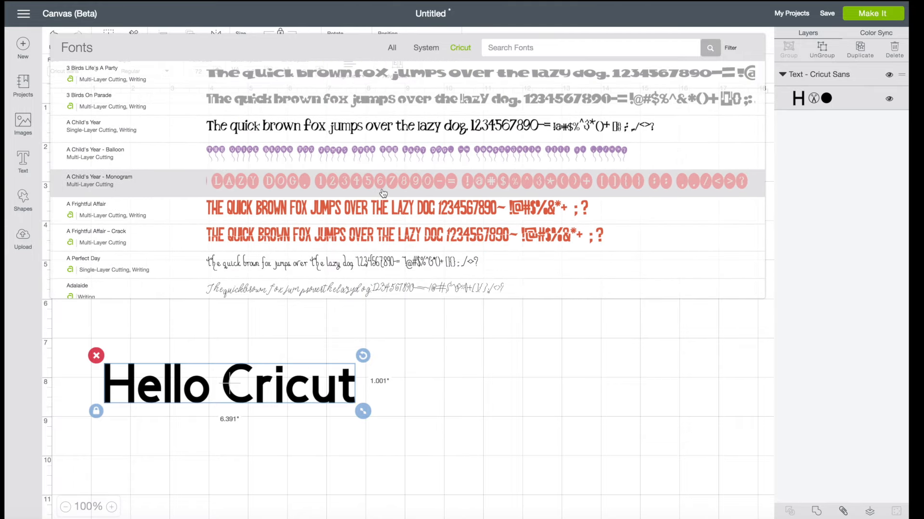
- Set the "Hello Cricut" text to the multi-layer Cricut Stretch font from the Cricut fonts and show its hidden purple layer
scroll(383, 193, down, 20)
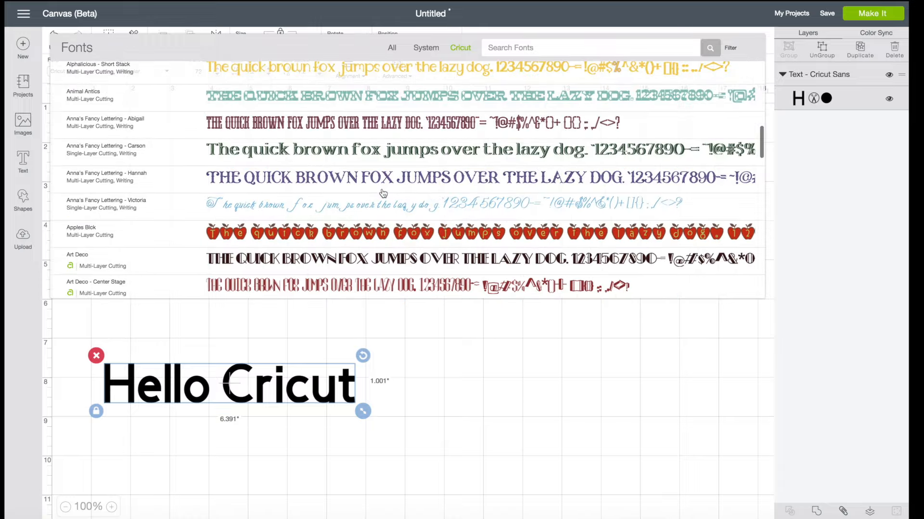
scroll(383, 193, down, 20)
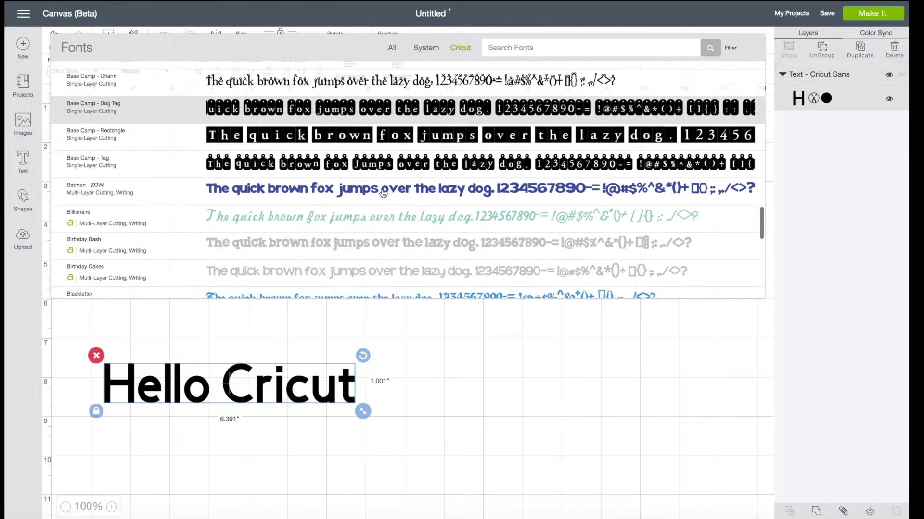
scroll(383, 193, down, 20)
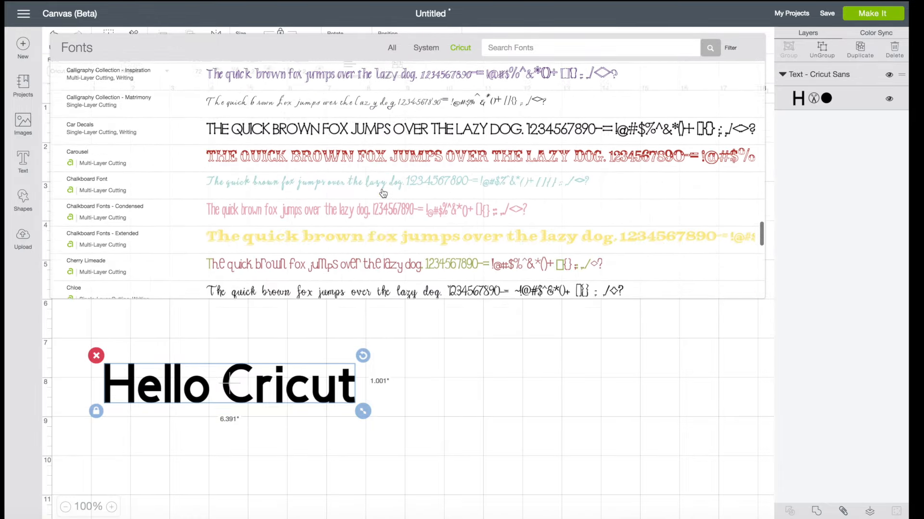
scroll(384, 194, down, 20)
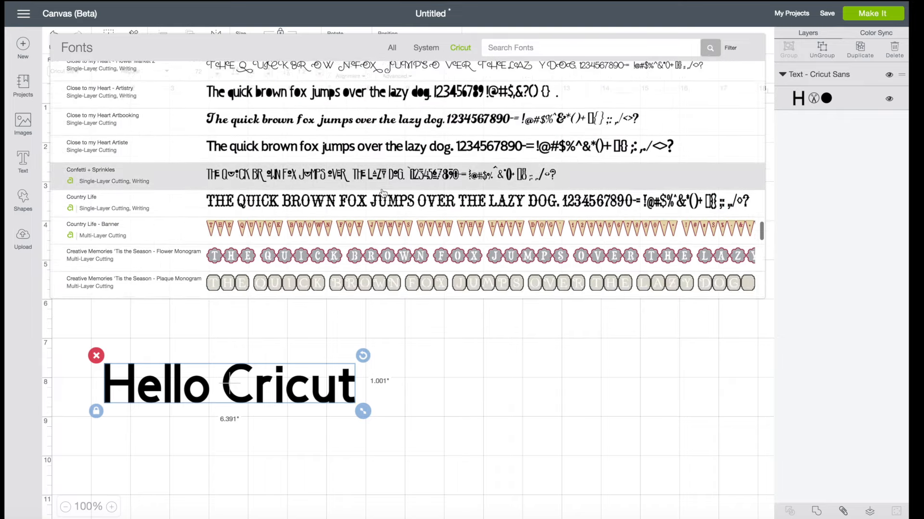
scroll(384, 193, down, 3)
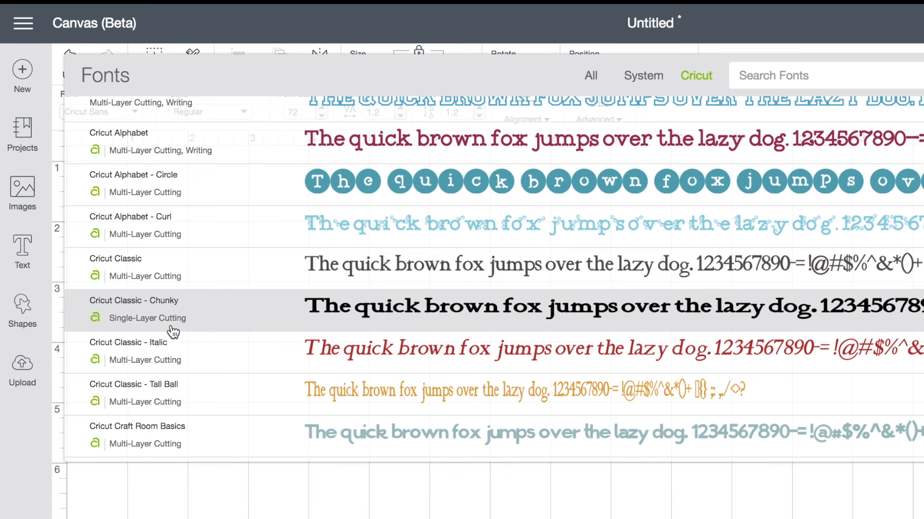
scroll(173, 332, down, 3)
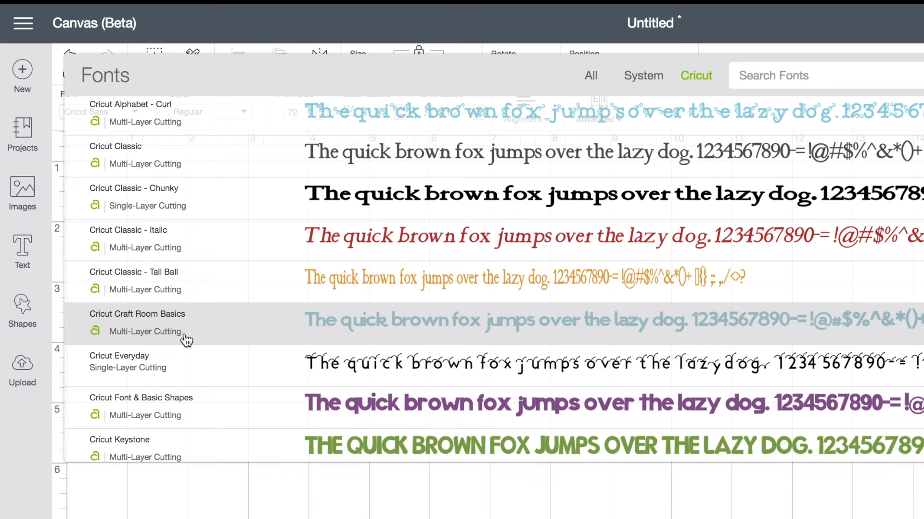
scroll(186, 341, down, 2)
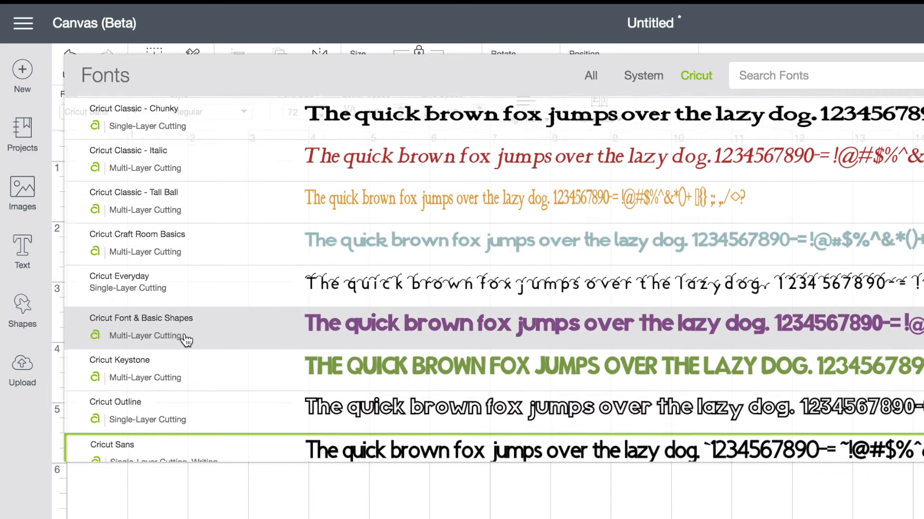
scroll(187, 341, down, 2)
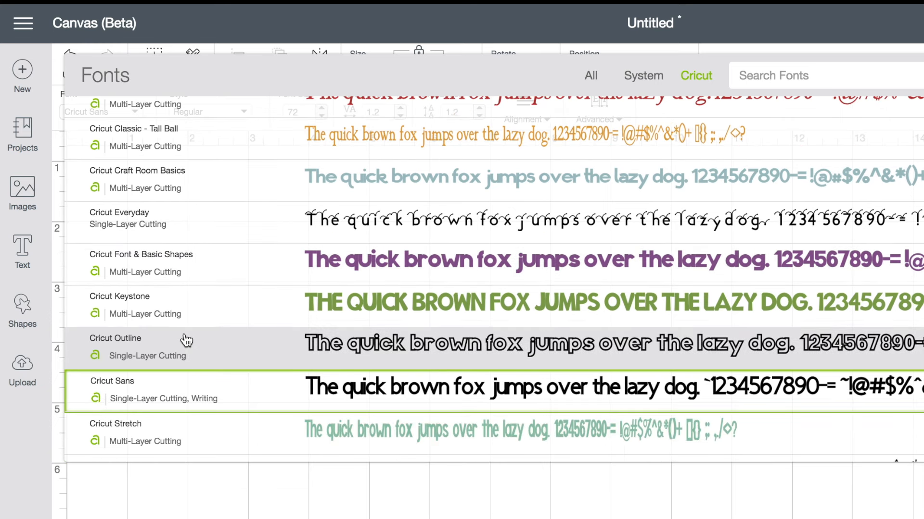
scroll(169, 322, down, 3)
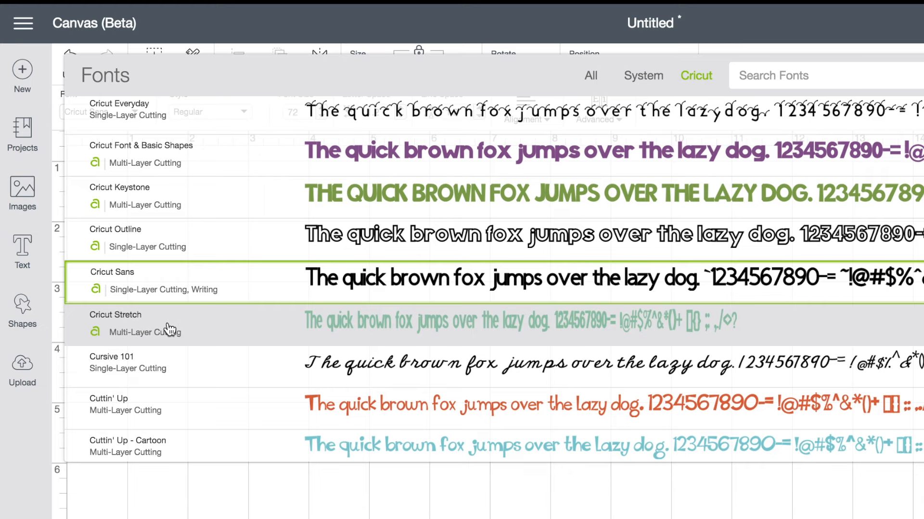
click(169, 330)
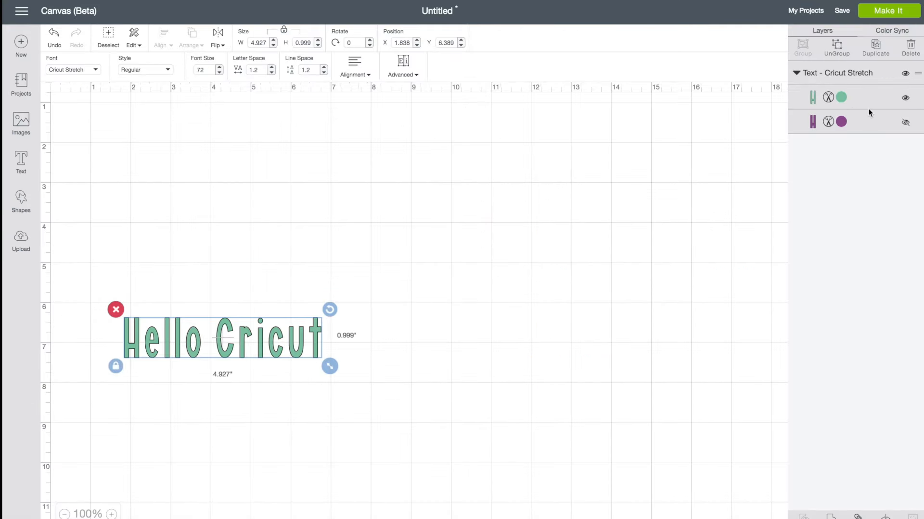
click(906, 124)
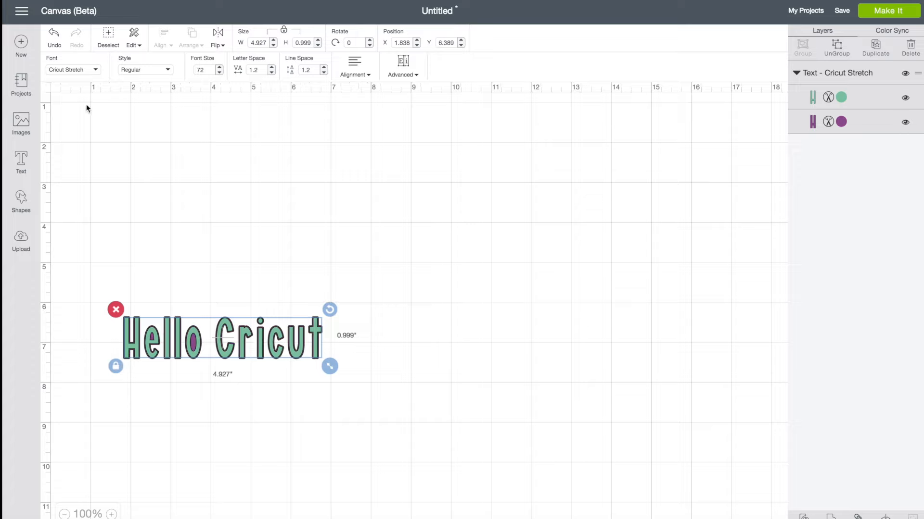
- Change the "Hello Cricut" text's font to Dear John, a Cricut font that supports single-layer cutting and writing
click(94, 70)
scroll(235, 260, down, 2)
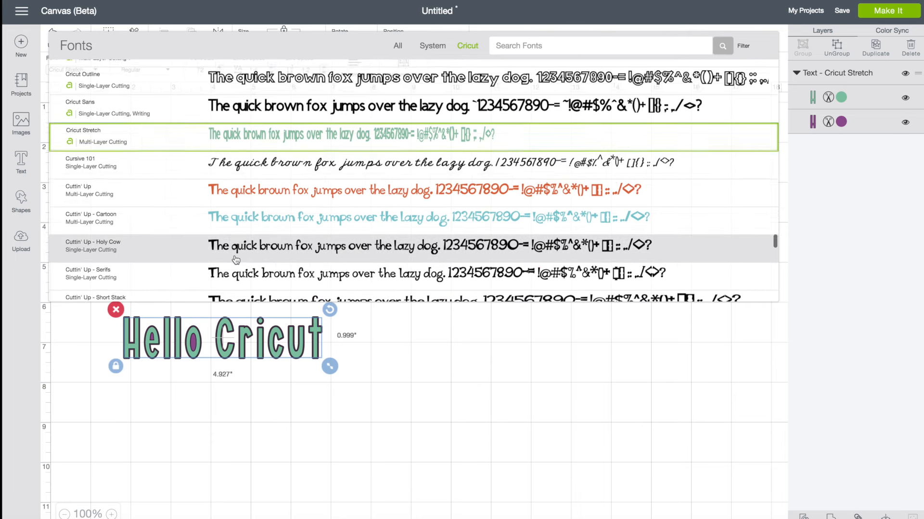
scroll(234, 259, down, 3)
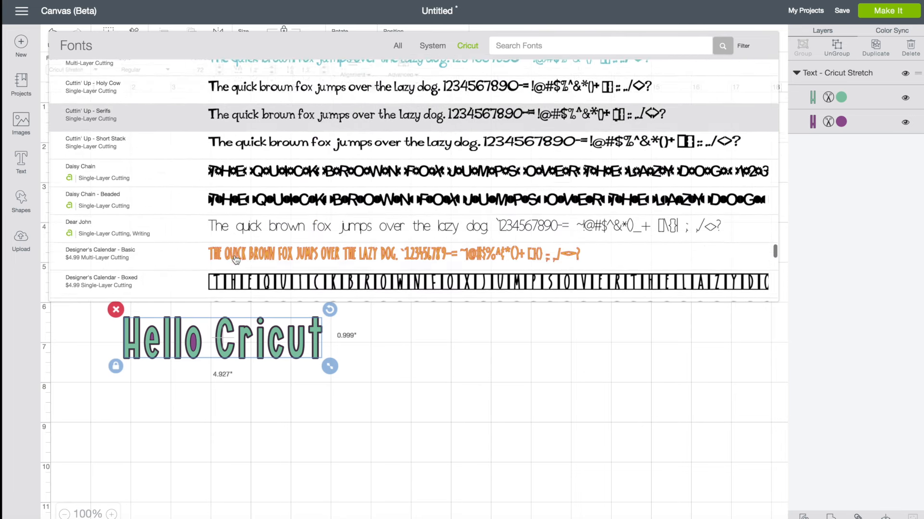
scroll(129, 153, up, 6)
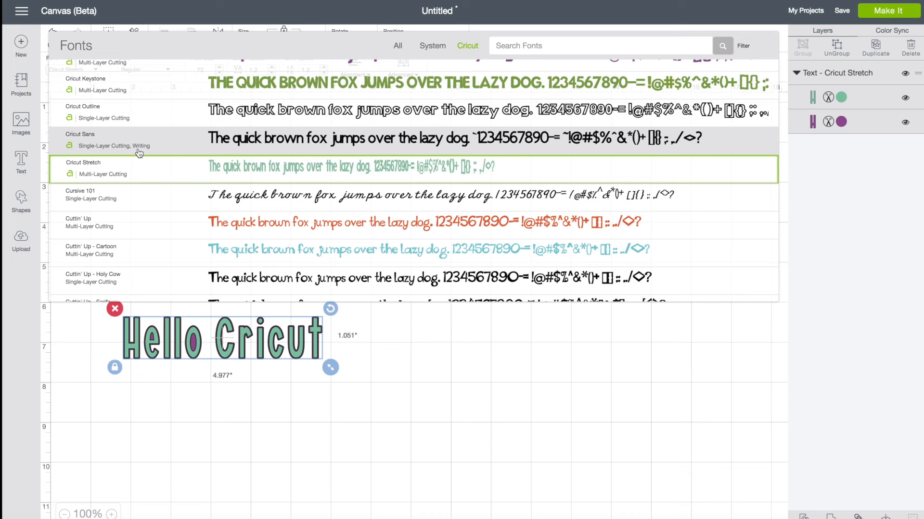
scroll(139, 153, down, 5)
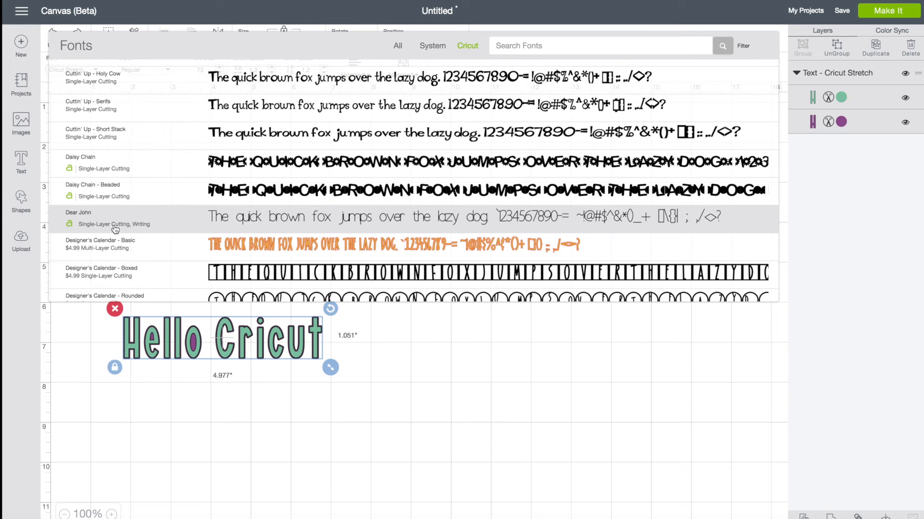
click(239, 222)
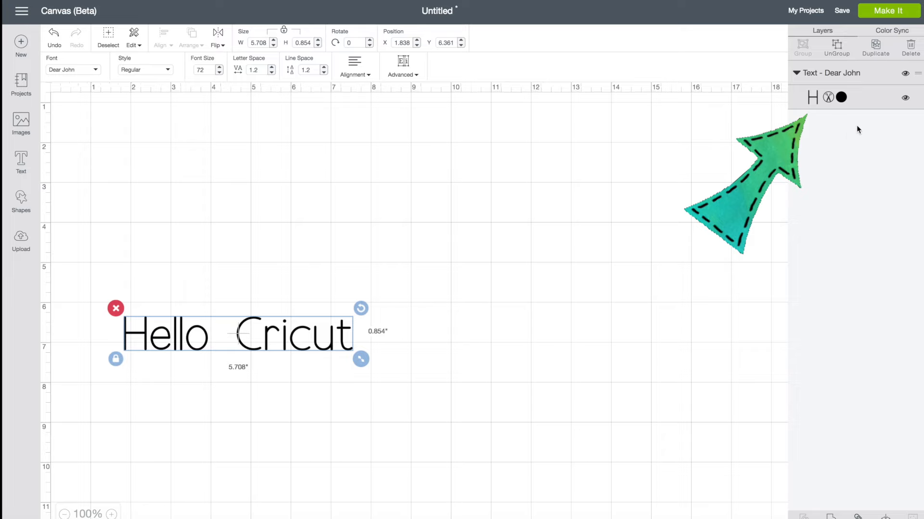
- Change the Dear John text layer's line type from Cut to Write and set the text's style to Writing
click(829, 98)
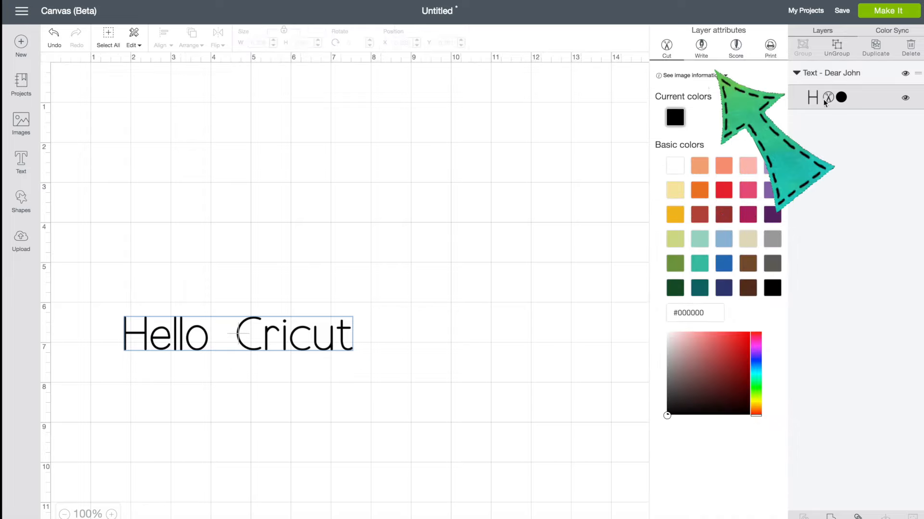
click(701, 47)
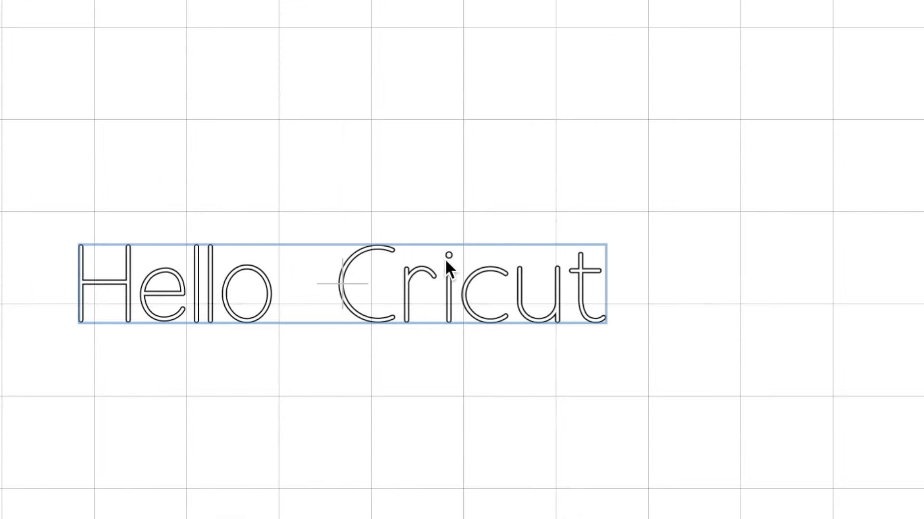
click(412, 283)
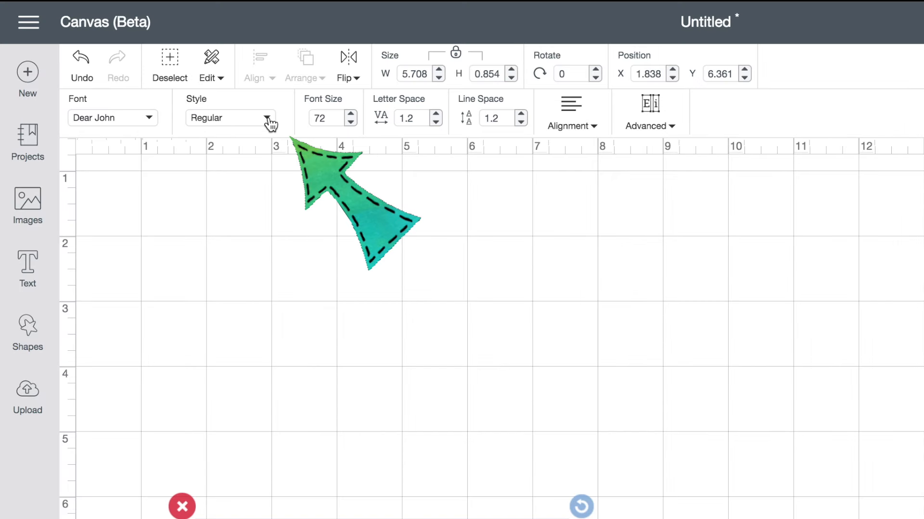
click(268, 119)
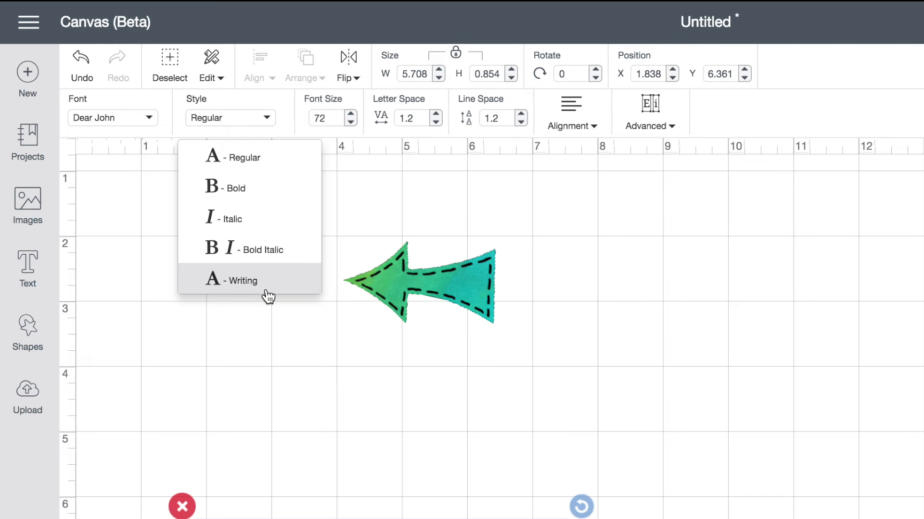
click(267, 292)
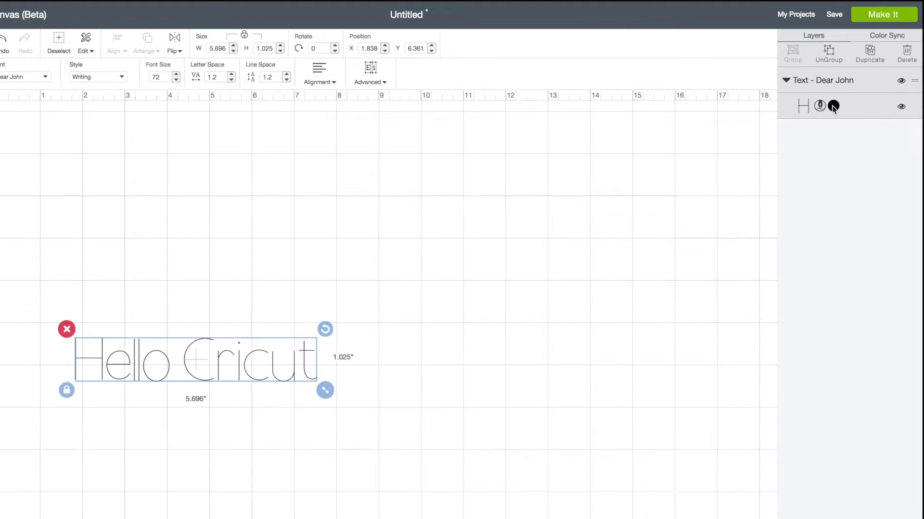
- Set the "Hello Cricut" text's pen color to Lavender and reselect the text on the canvas
click(820, 121)
scroll(672, 335, down, 1)
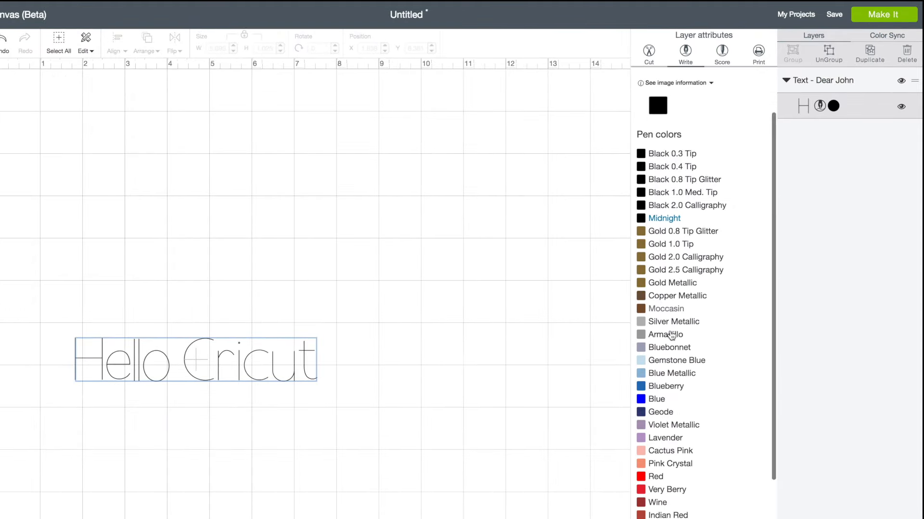
scroll(672, 336, down, 3)
click(666, 326)
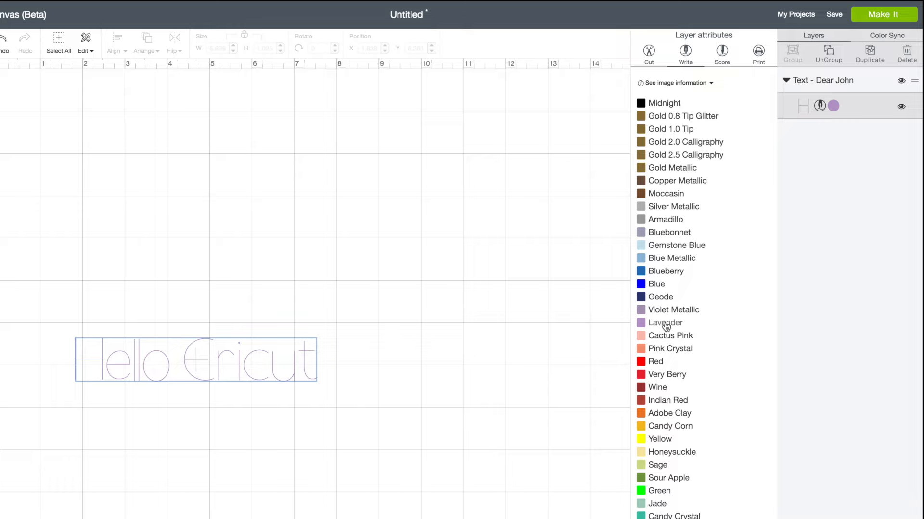
click(420, 258)
click(223, 367)
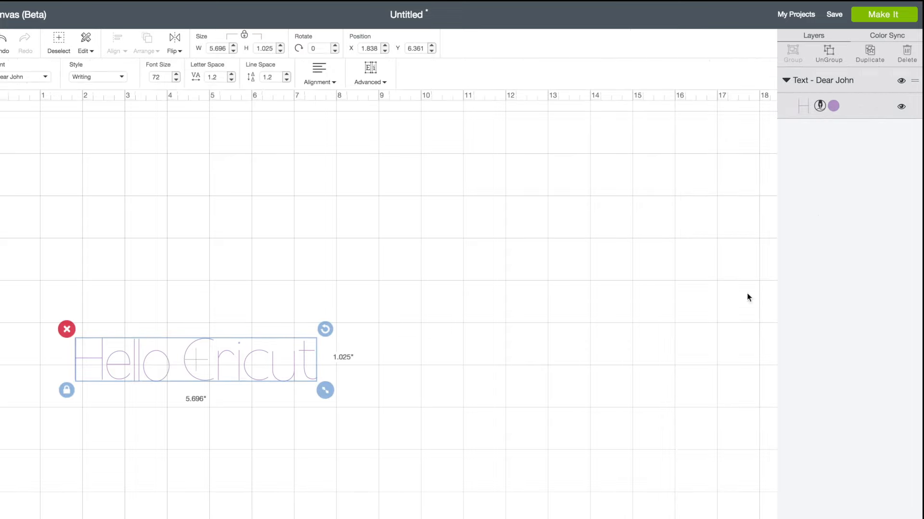
- Try Red as the text's pen color and replace it with Blue
click(834, 106)
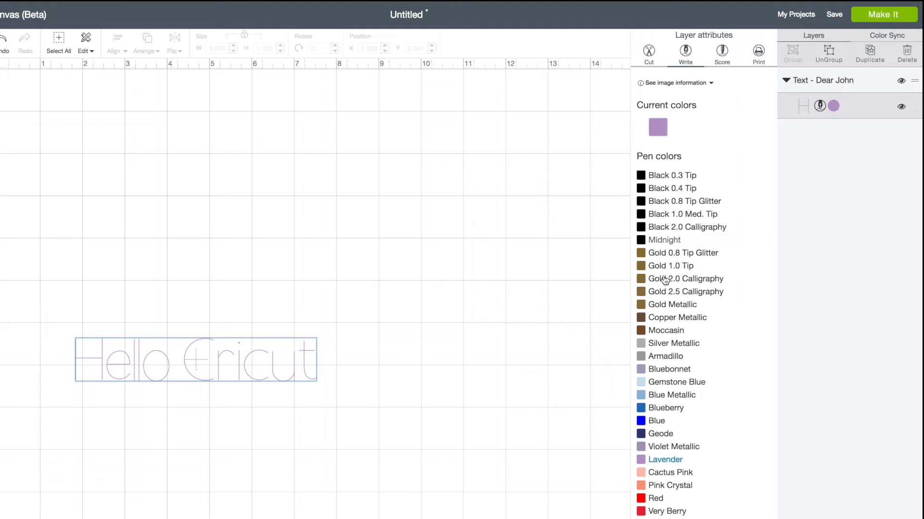
click(657, 498)
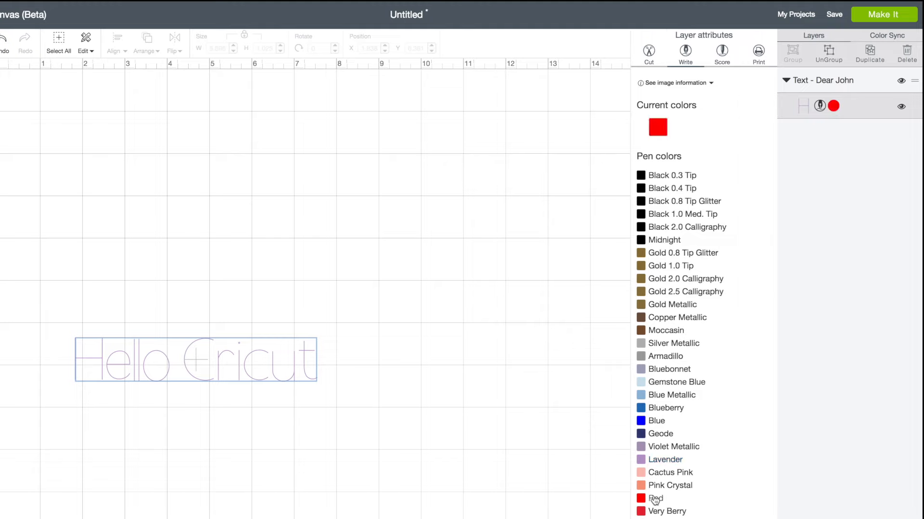
click(655, 421)
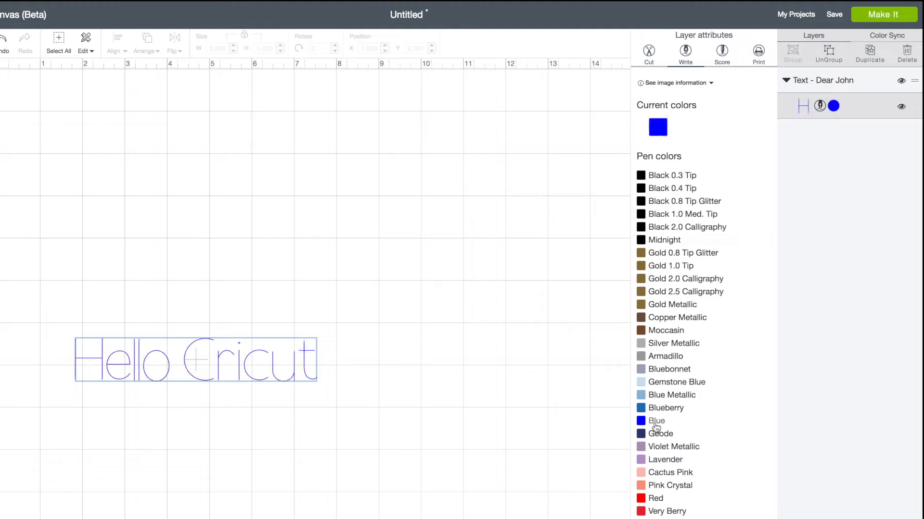
- Browse the Cricut fonts and change the Hello Cricut text's font to the multi-layer Fontopia
click(444, 298)
click(47, 78)
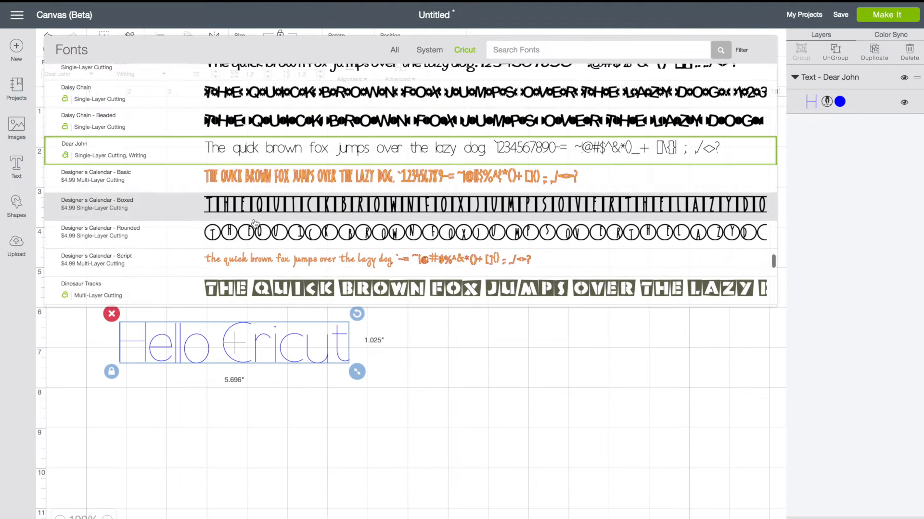
scroll(255, 223, down, 10)
scroll(254, 224, down, 4)
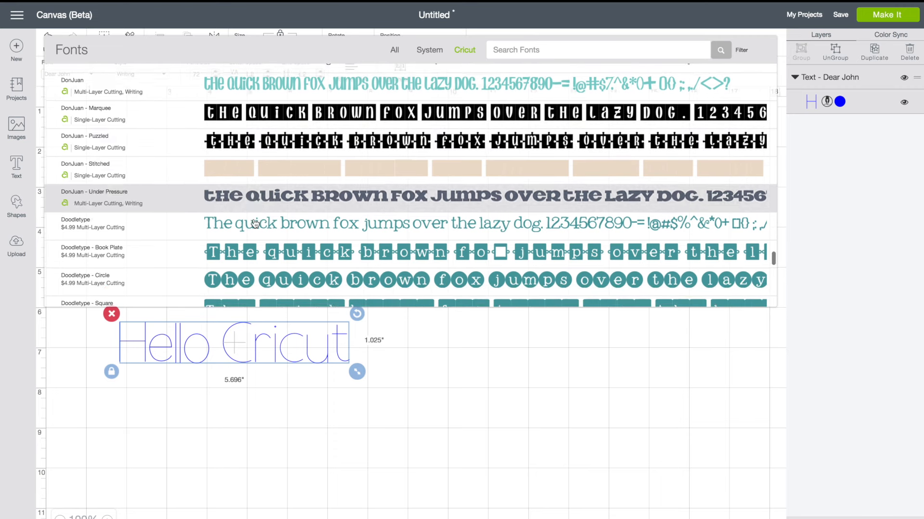
scroll(255, 224, down, 5)
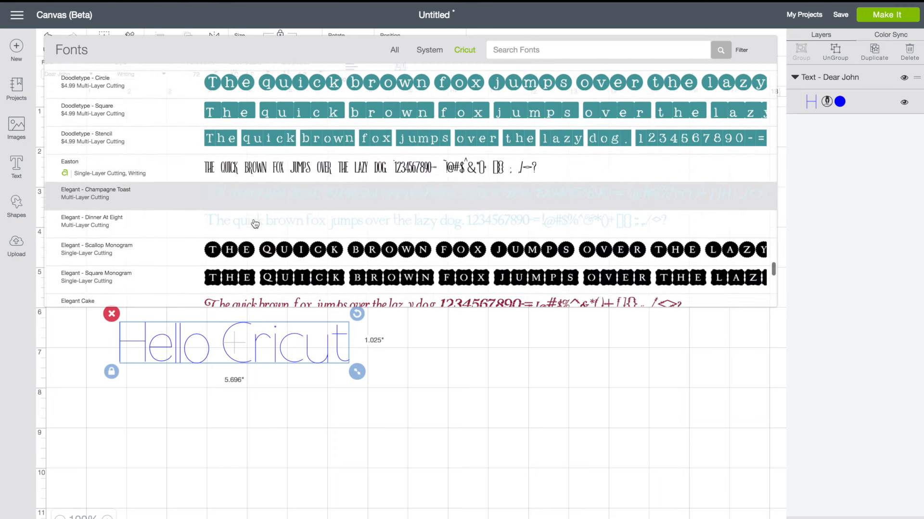
scroll(255, 224, down, 5)
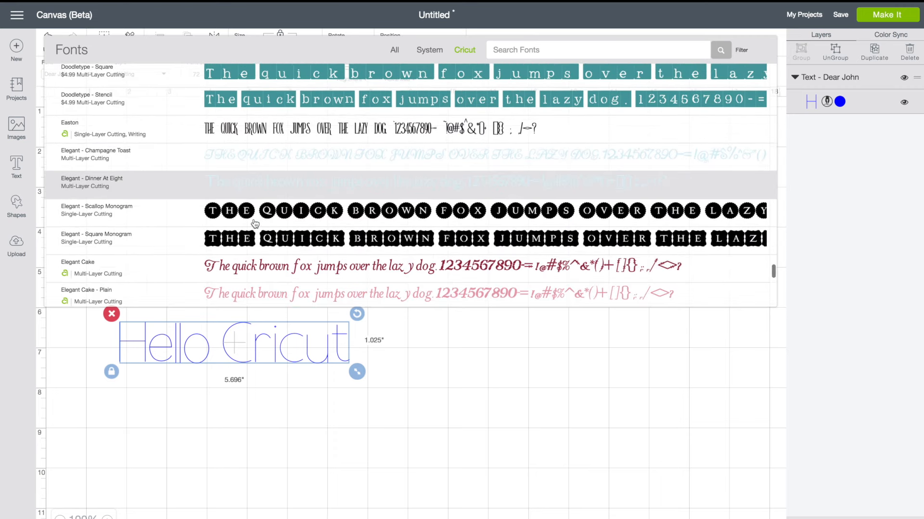
scroll(255, 224, down, 5)
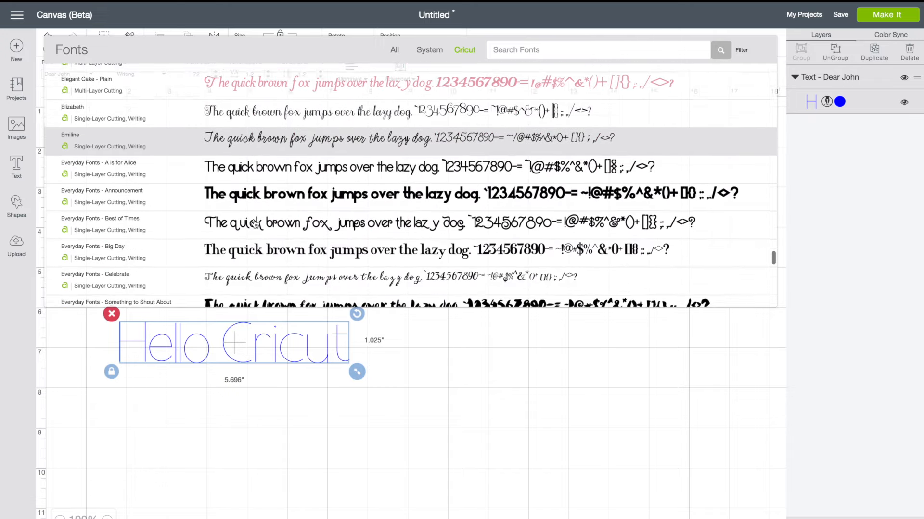
scroll(255, 224, down, 5)
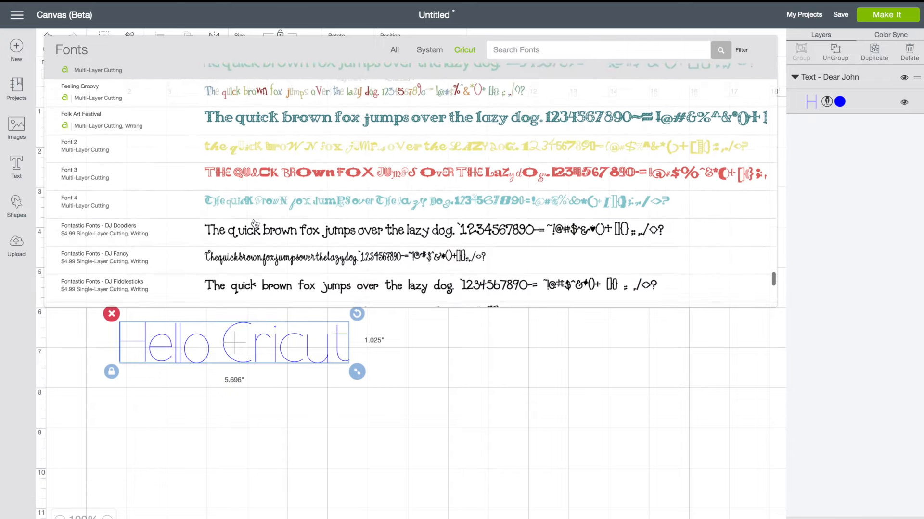
scroll(255, 224, down, 3)
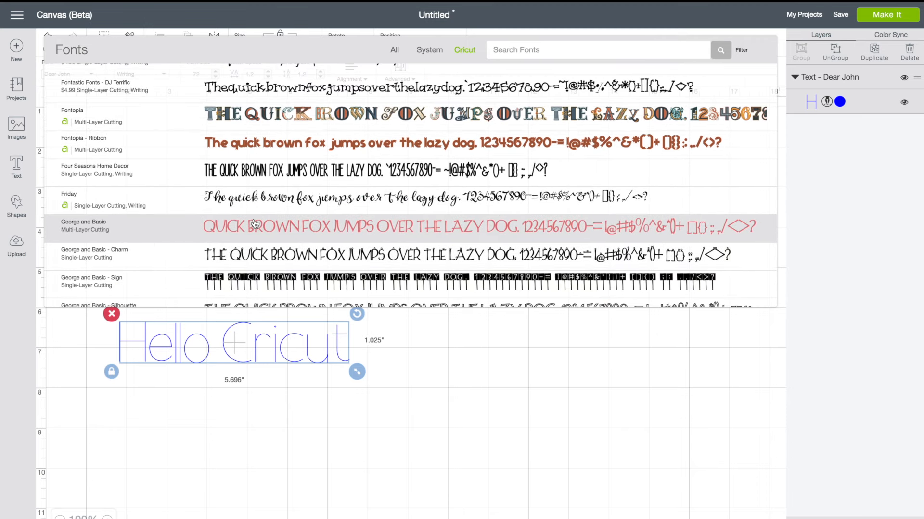
click(246, 118)
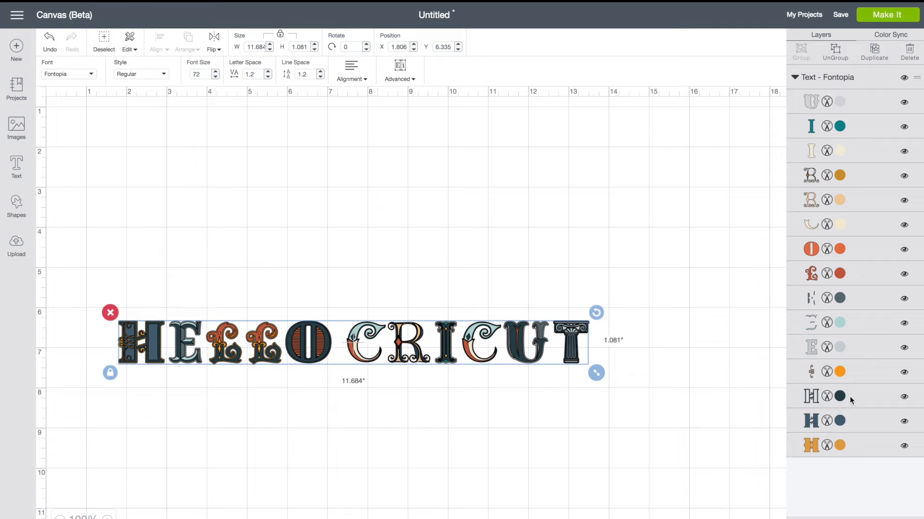
- Recolour the text's O layer to Lilac, the L layer to Rose Pink and the small ornament layer to Candycorn
click(838, 249)
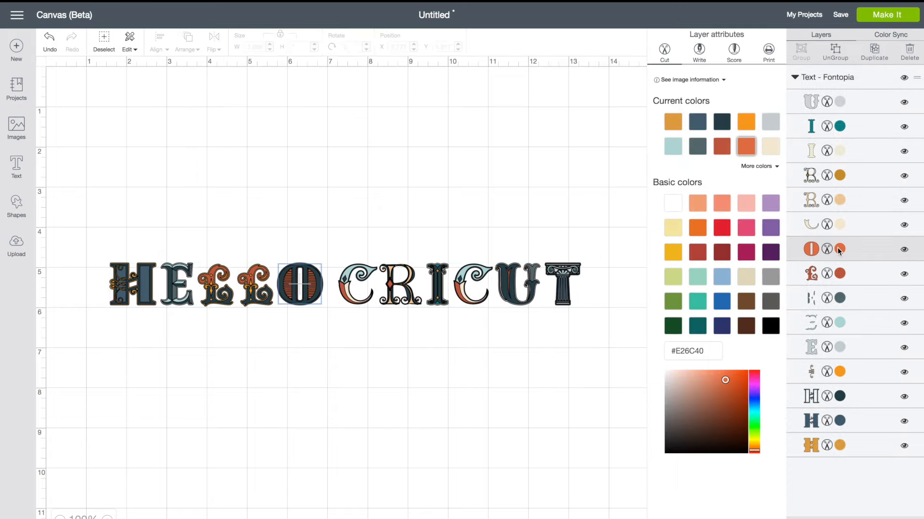
click(771, 230)
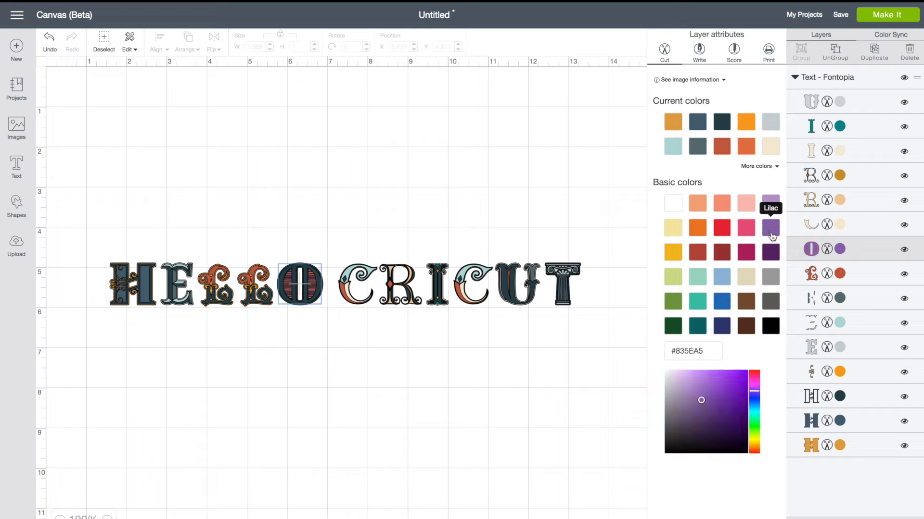
click(840, 274)
click(745, 229)
click(840, 371)
click(673, 252)
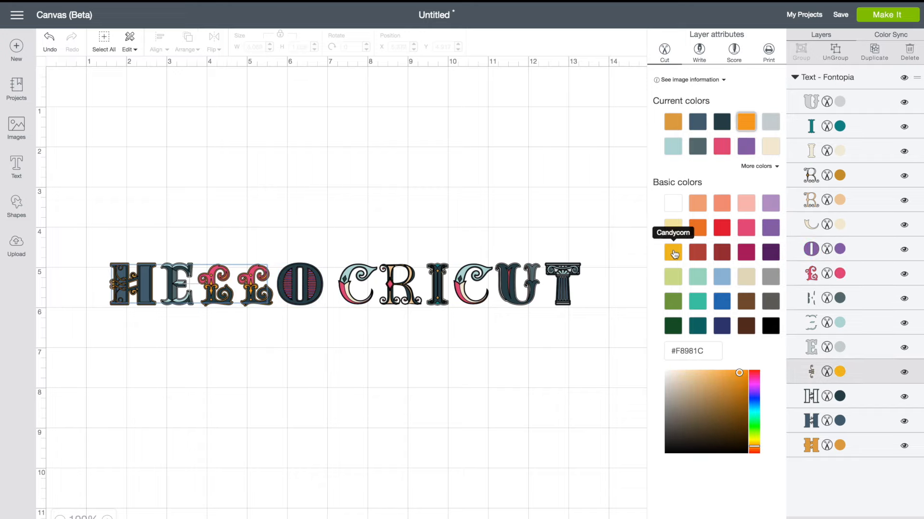
- Recolour the slate-blue H fill layer to turquoise green and the dark H outline layer to blue #1F66B1
click(840, 421)
click(698, 301)
click(840, 396)
click(721, 301)
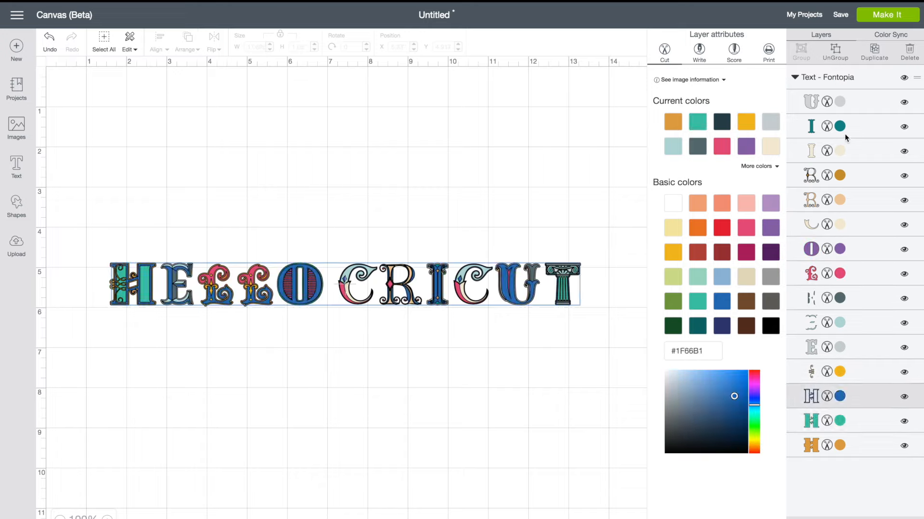
- Show the full list of current project colours for the dark gold R layer
click(839, 175)
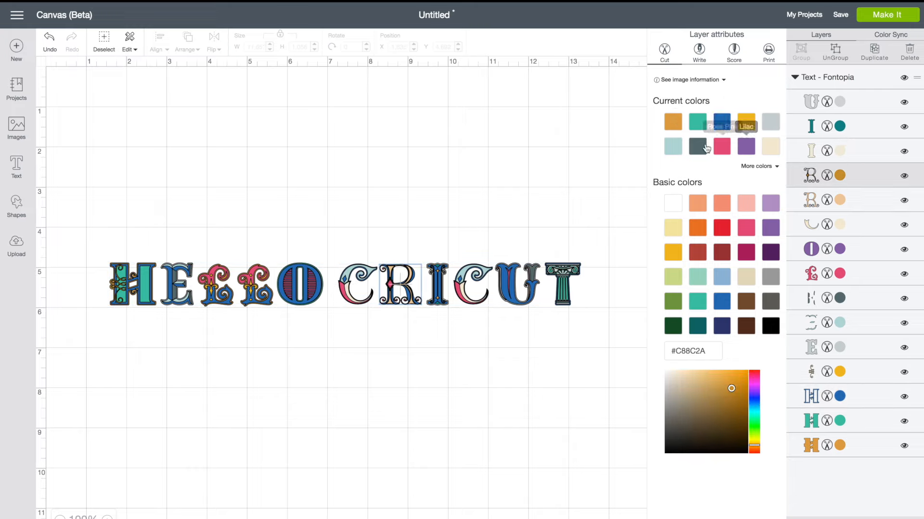
click(760, 166)
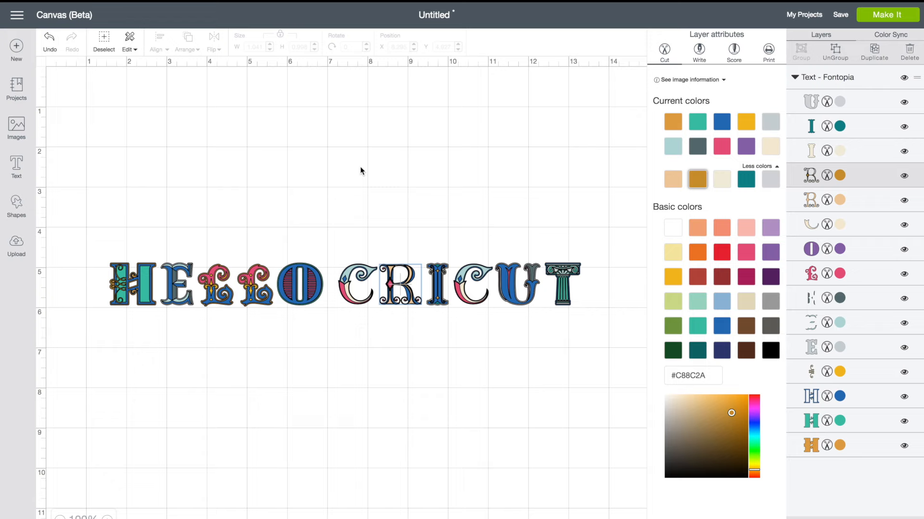
- Insert the Butterfly image and move it above the text to about X 3.778, Y 1.002
click(19, 126)
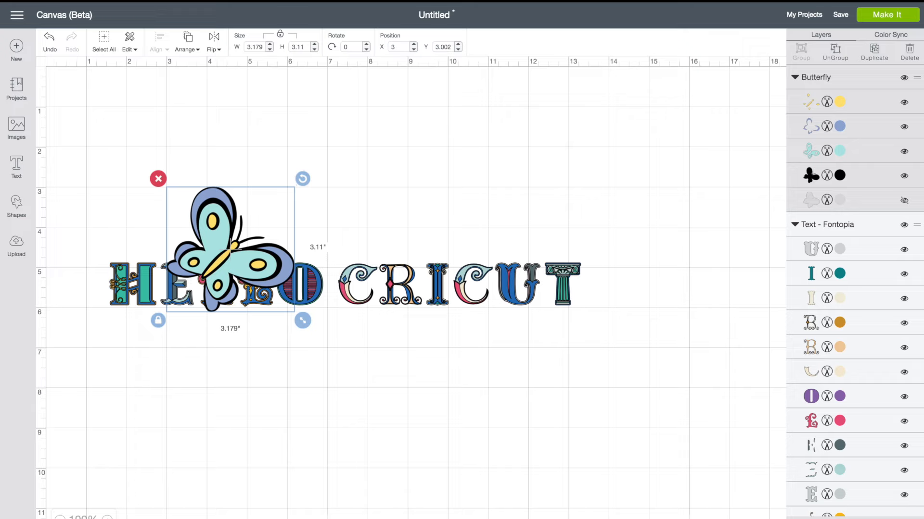
drag(282, 228, 313, 147)
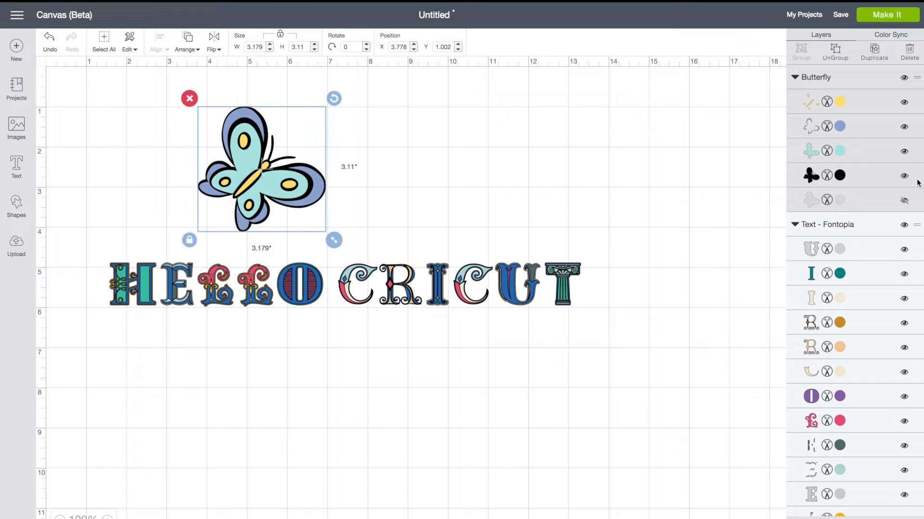
- Expand the current project colours and recolour the cream I layer to the butterfly's light aqua #A6E1DF
click(840, 249)
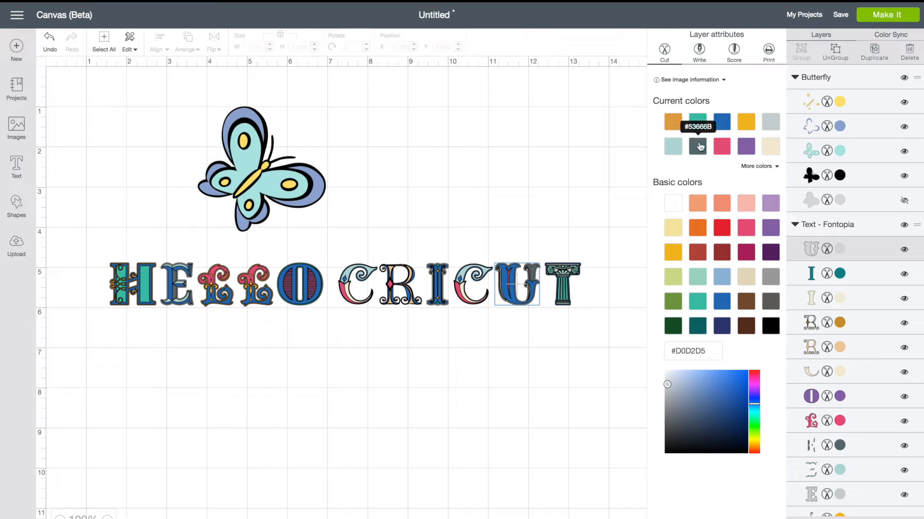
click(774, 168)
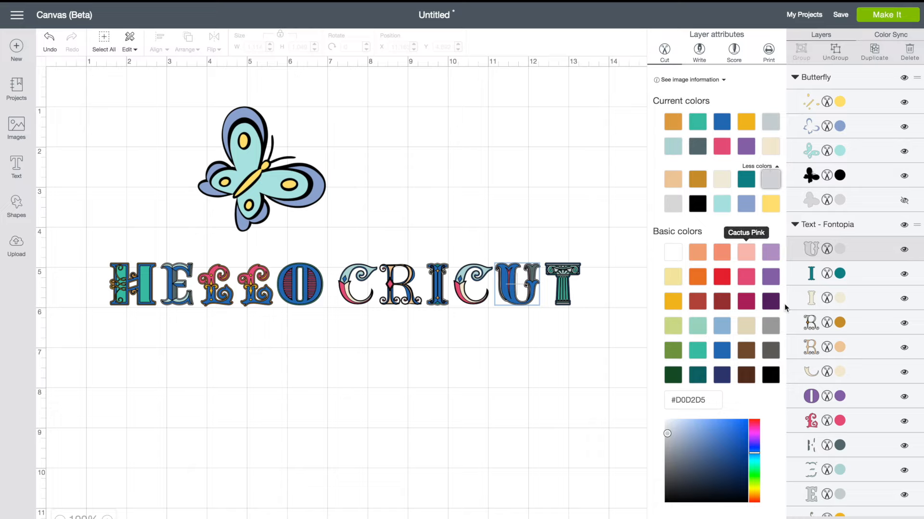
click(837, 301)
click(718, 205)
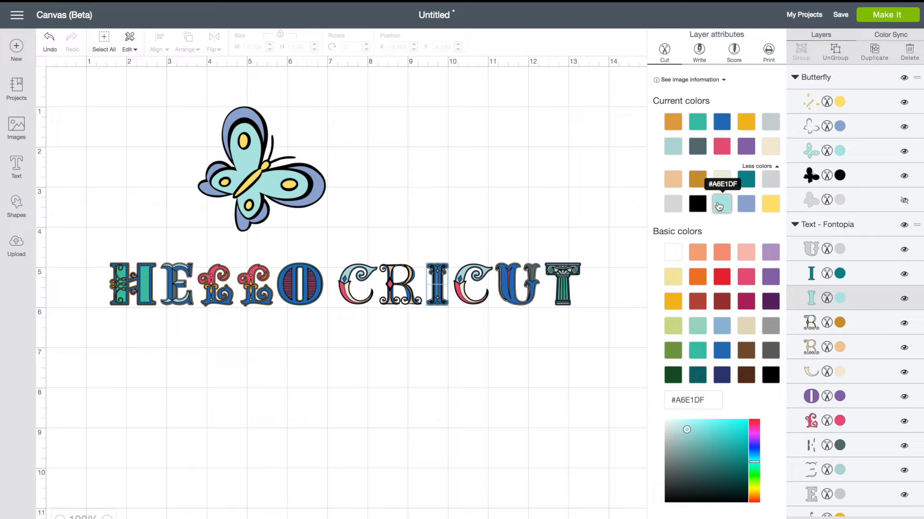
- Recolour the dark gold R layer to turquoise green and the peach R layer to the butterfly's yellow
click(840, 326)
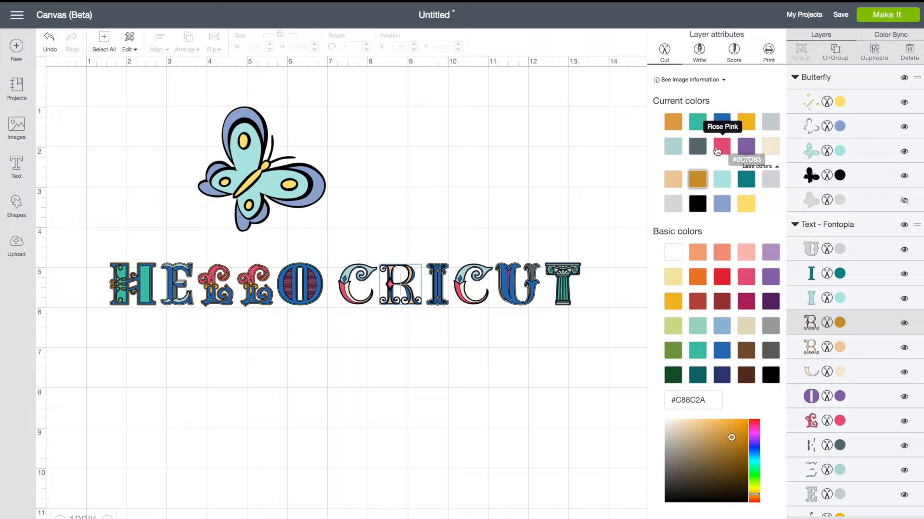
click(698, 122)
click(840, 347)
- Recolour the text's O and L layers to the butterfly's periwinkle blue #8AA1CD
click(840, 396)
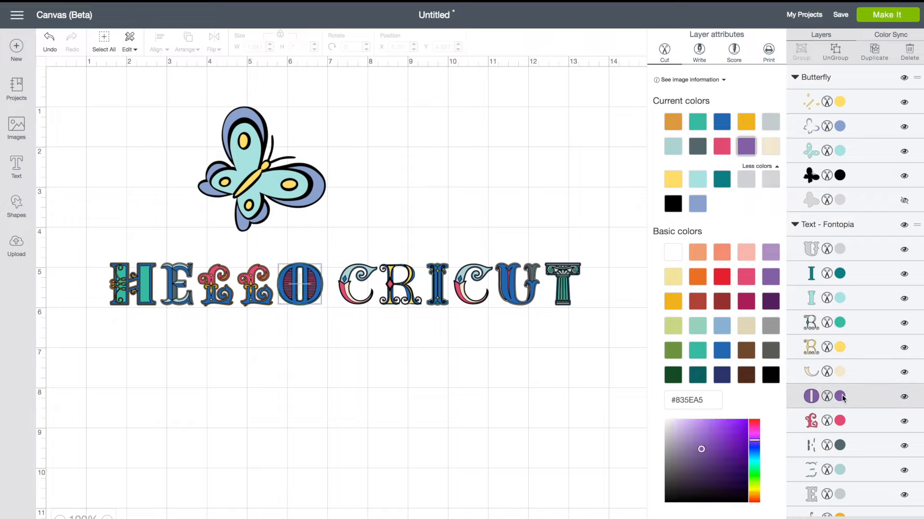
click(697, 203)
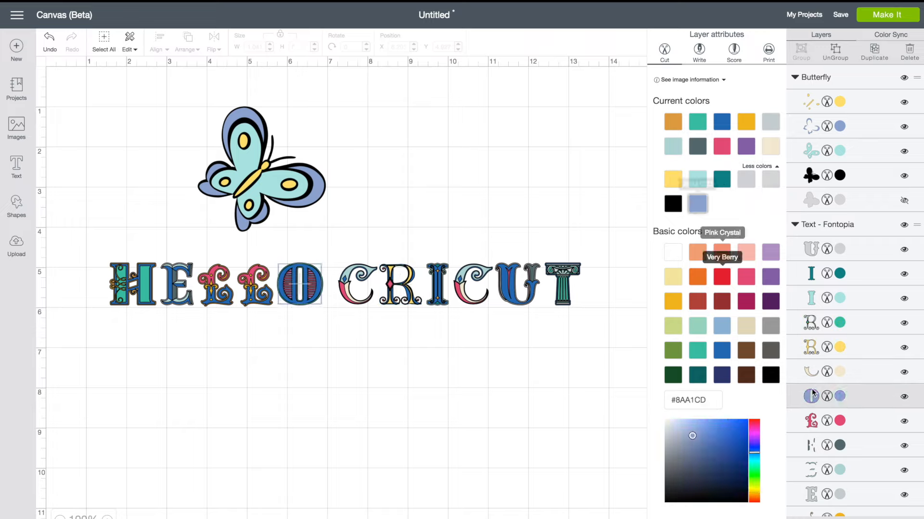
click(842, 422)
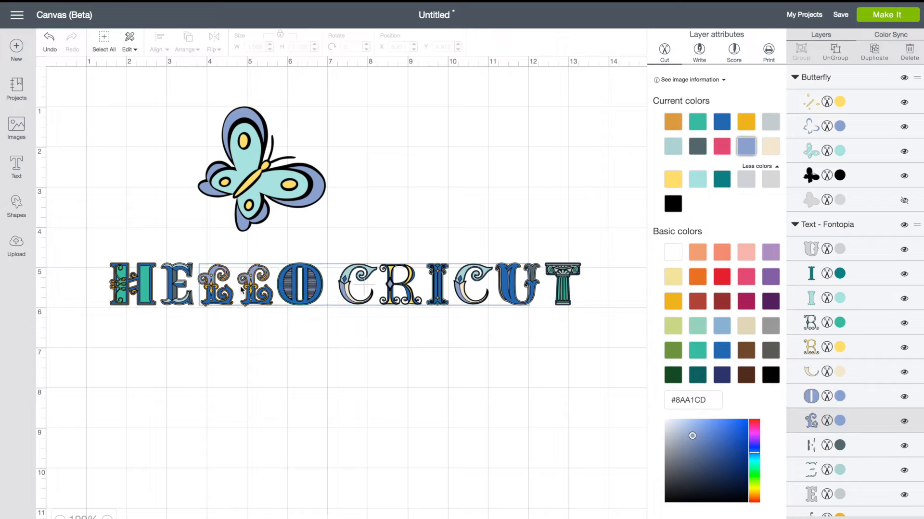
- Use Color Sync to merge orange and gold into yellow, green into light aqua, dark grey into dark teal, and blue into periwinkle
scroll(187, 183, down, 1)
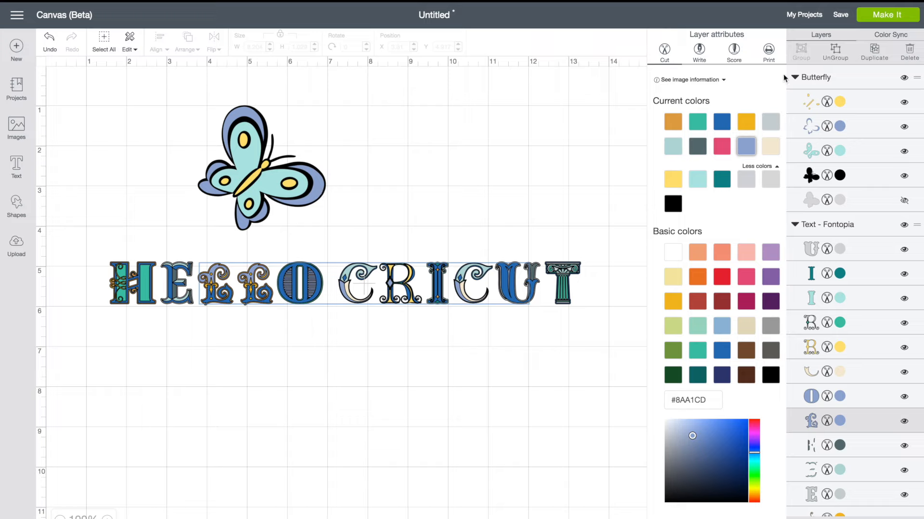
click(888, 38)
drag(790, 116, 793, 144)
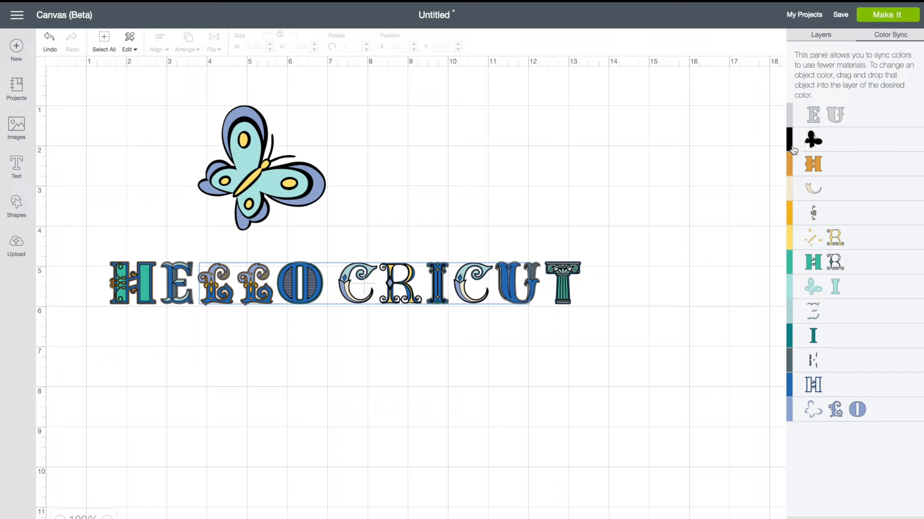
mouse_move(792, 167)
mouse_down()
mouse_move(802, 195)
mouse_move(792, 211)
mouse_up()
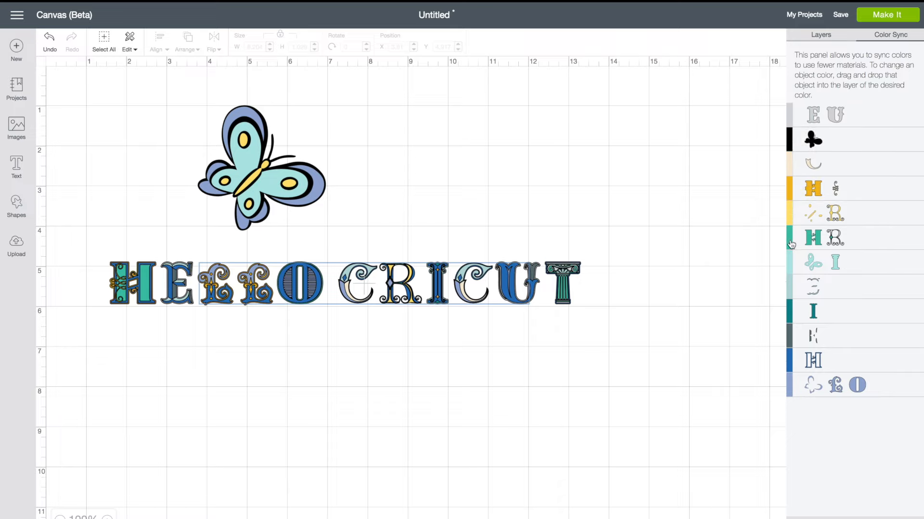
drag(790, 250, 792, 264)
drag(790, 311, 801, 336)
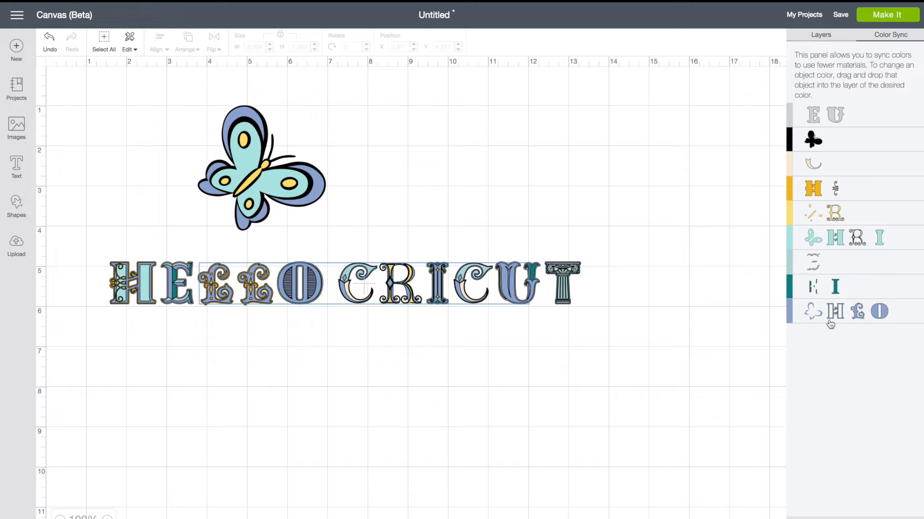
click(817, 36)
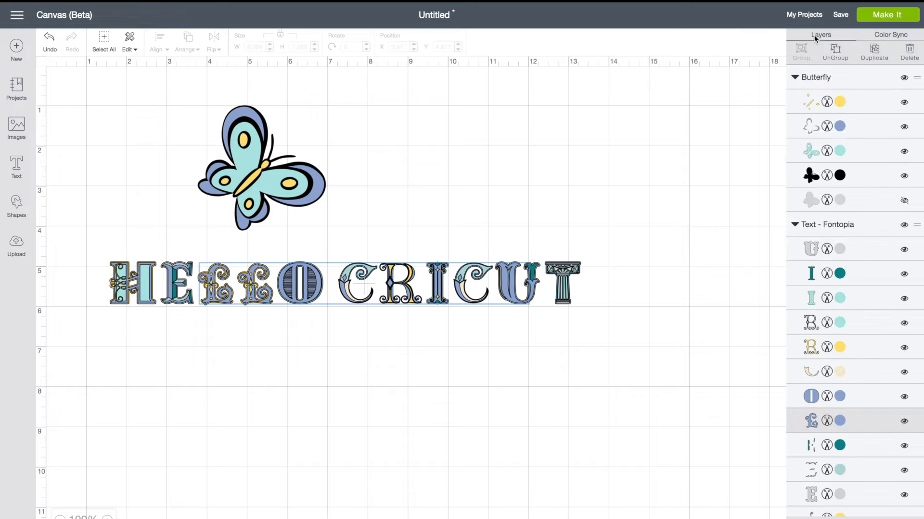
click(840, 102)
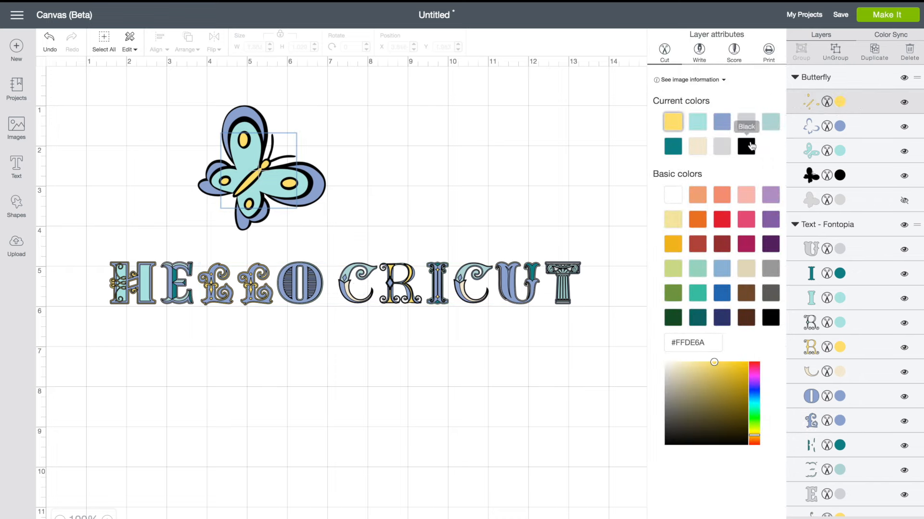
- Ungroup the Hello Cricut text into separate colour layers and move the O layer below the word
click(217, 279)
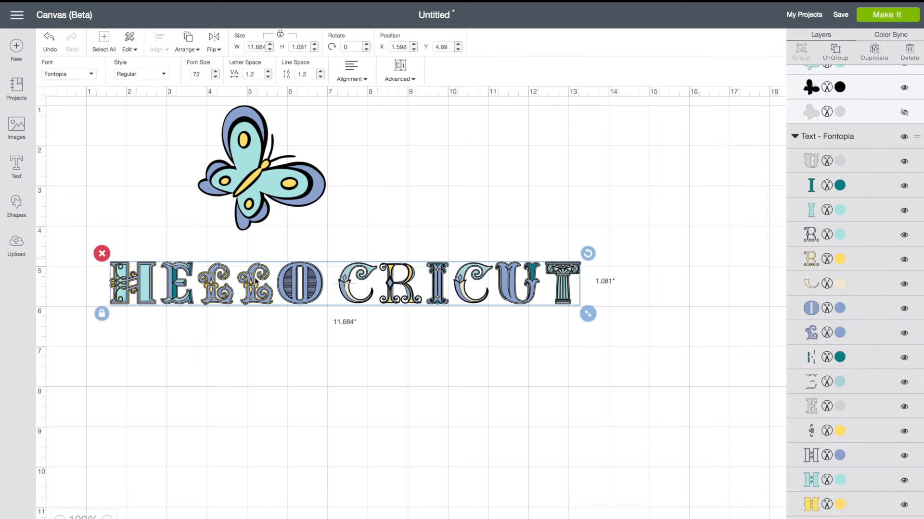
click(838, 53)
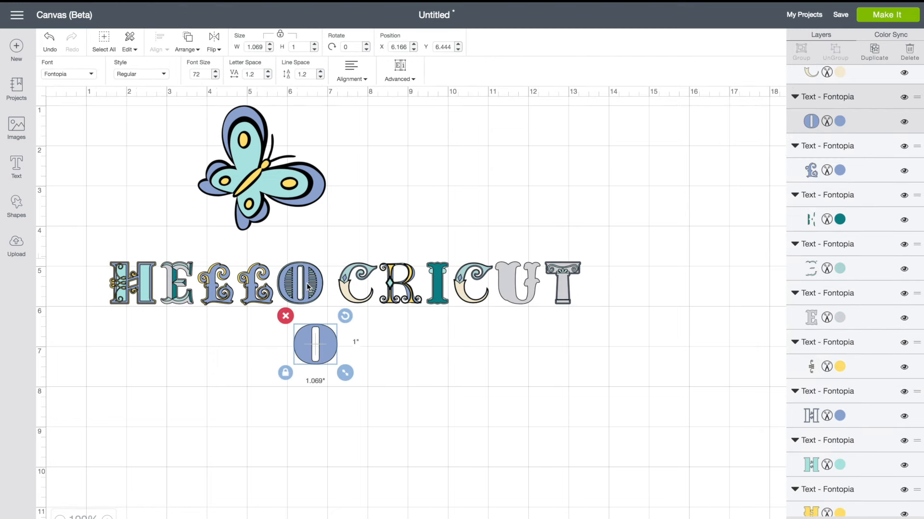
- Change the separated periwinkle L layer's font to Four Seasons Home Decor and move it below the text to about X 1.172, Y 7.806
double_click(212, 286)
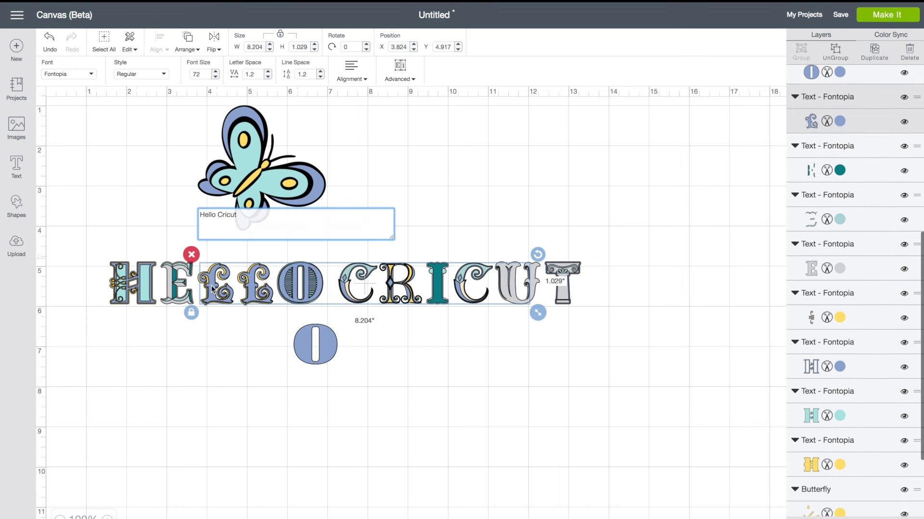
click(94, 75)
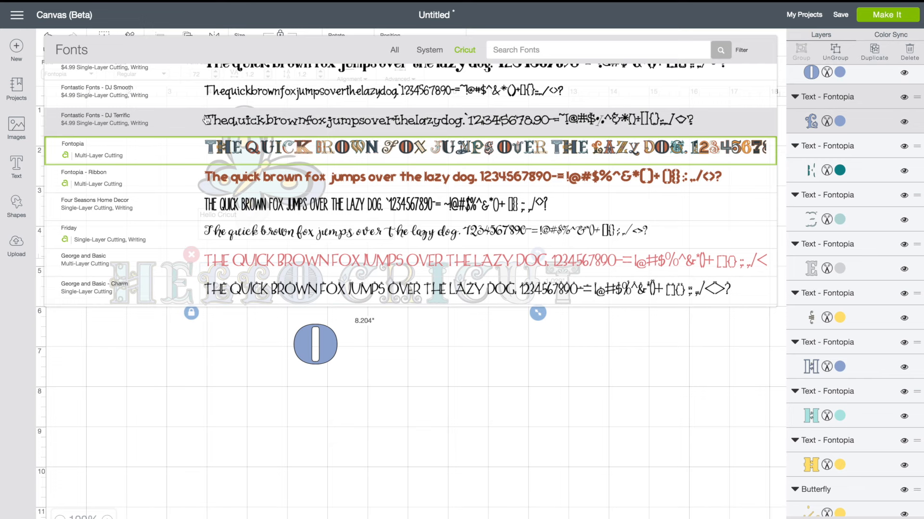
click(223, 204)
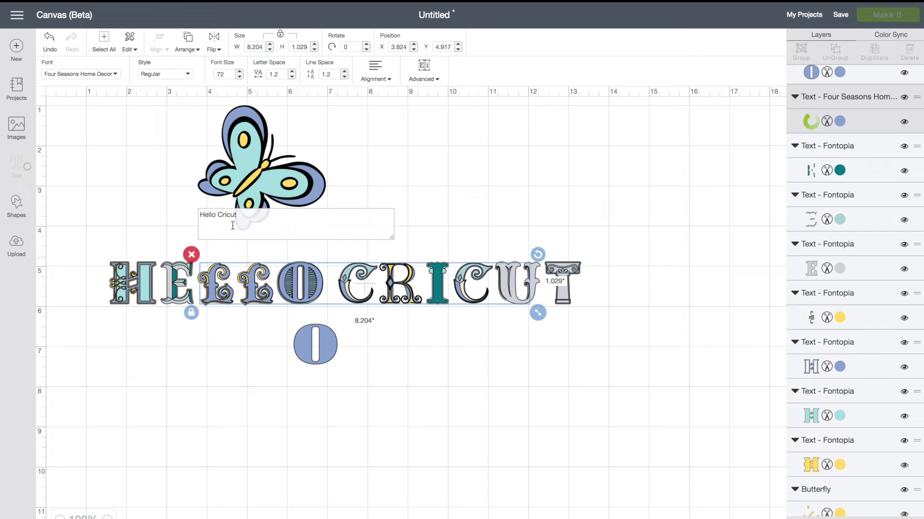
drag(236, 284, 232, 386)
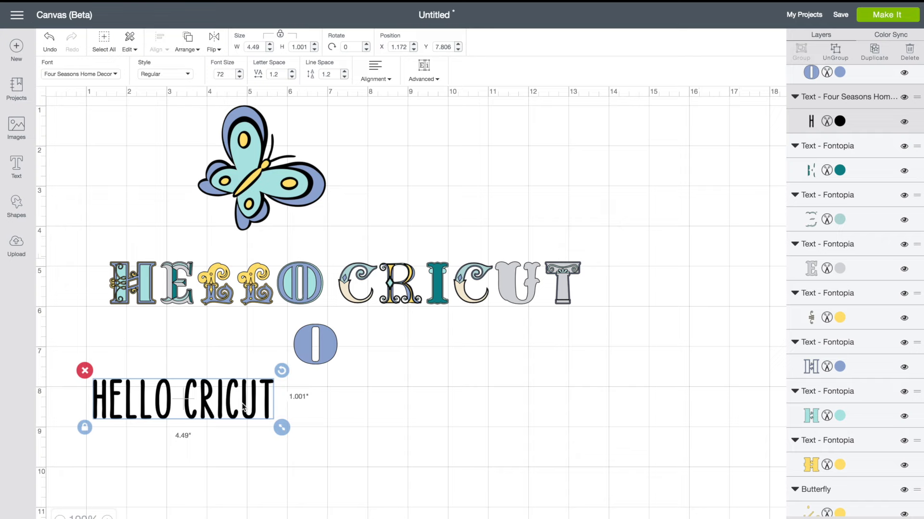
- Ungroup the black Hello Cricut text into separate letters and change the U's font to George and Basic - Charm
click(218, 406)
click(221, 402)
click(836, 52)
drag(248, 400, 278, 403)
drag(252, 404, 253, 405)
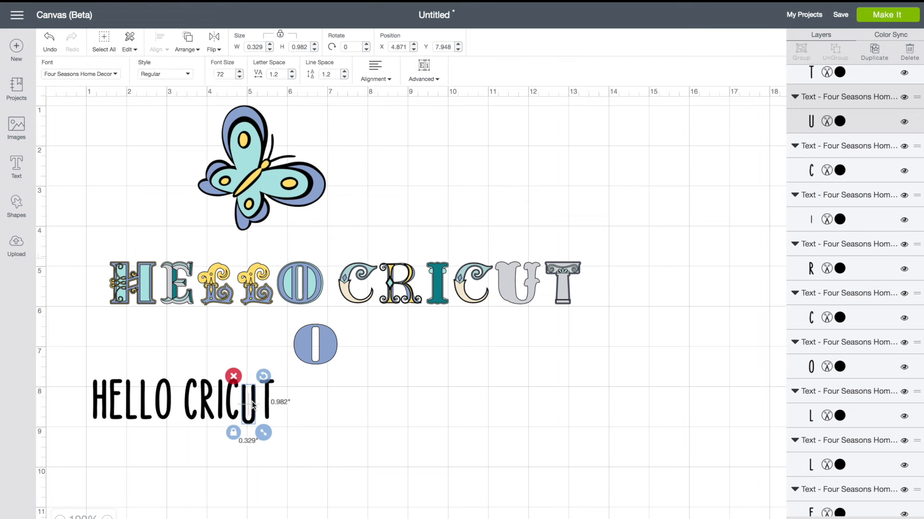
click(116, 74)
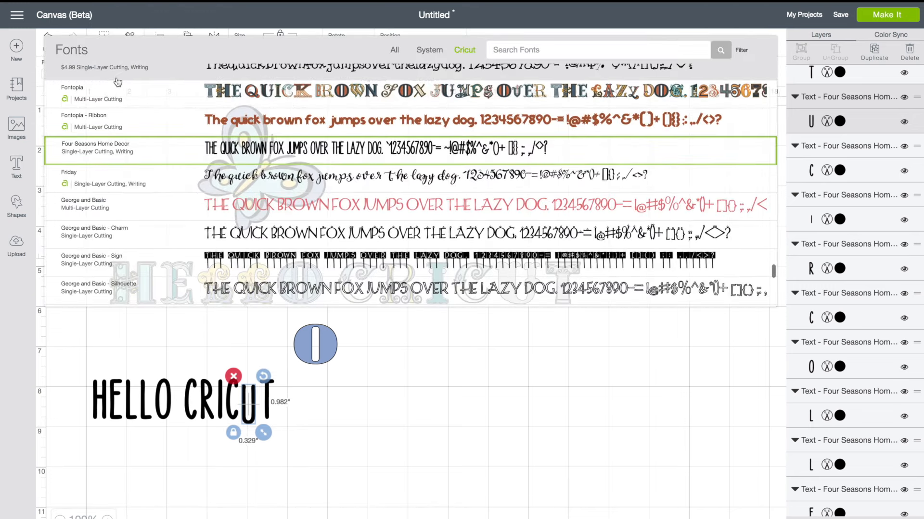
click(119, 233)
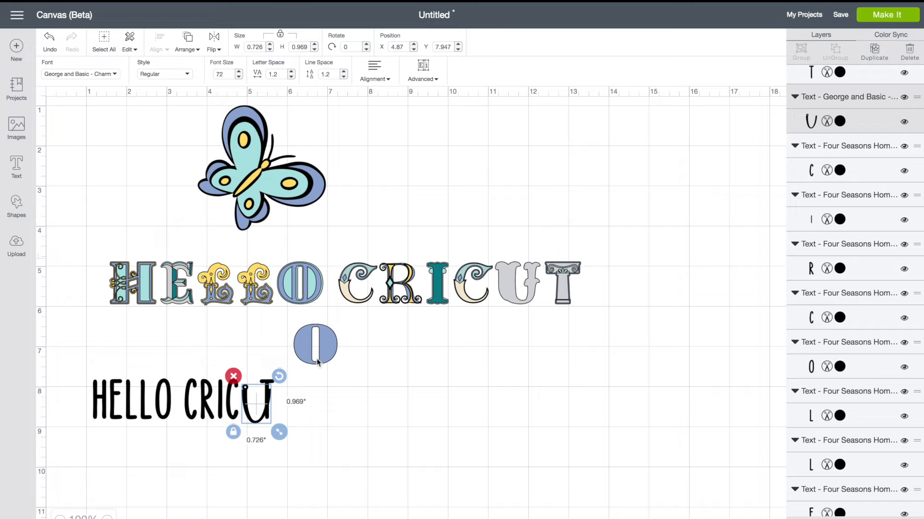
- Adjust the spacing of the last letters for the wider U and move the regrouped black text just below the multicoloured text
drag(249, 417, 329, 414)
drag(268, 408, 245, 398)
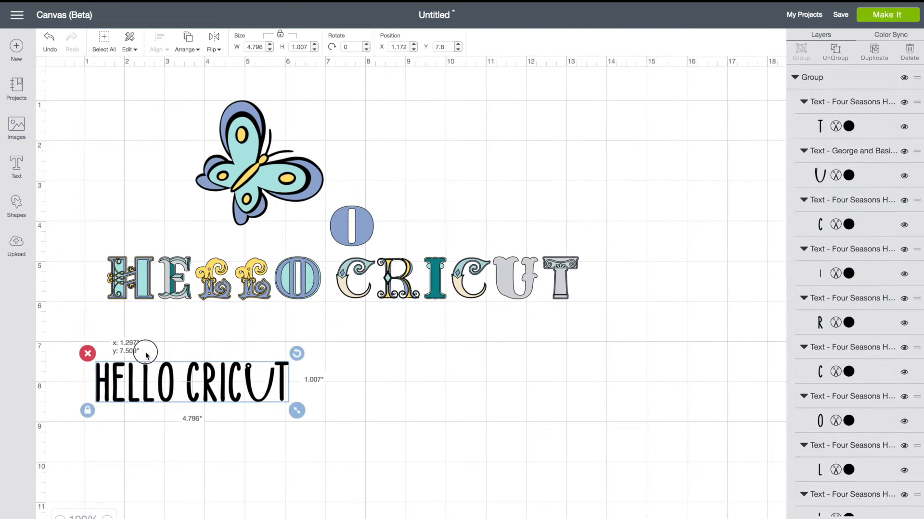
drag(144, 374, 144, 330)
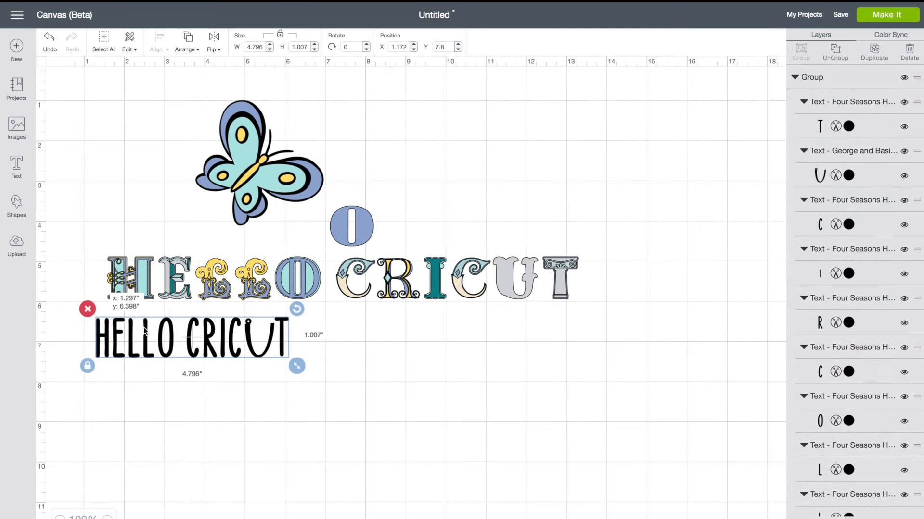
- Add a new text object reading "Happy" and "Birthday" on two lines
click(17, 166)
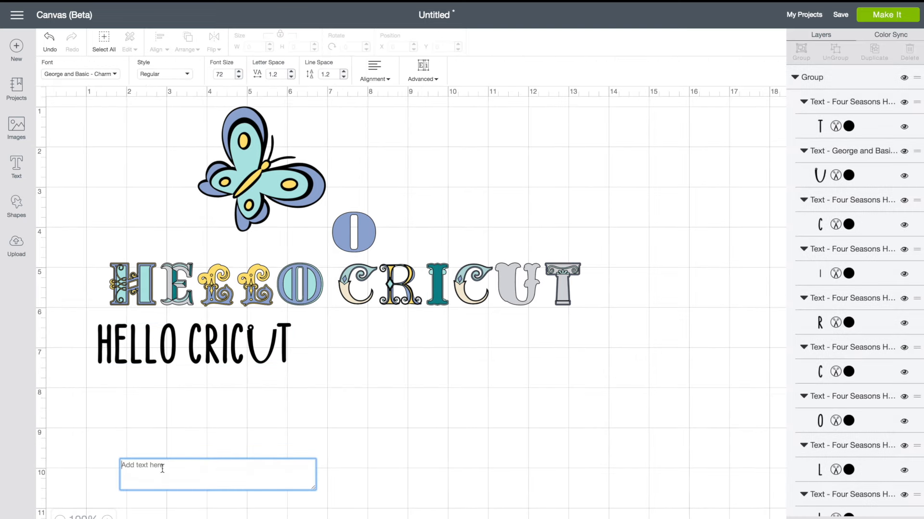
text(Happy)
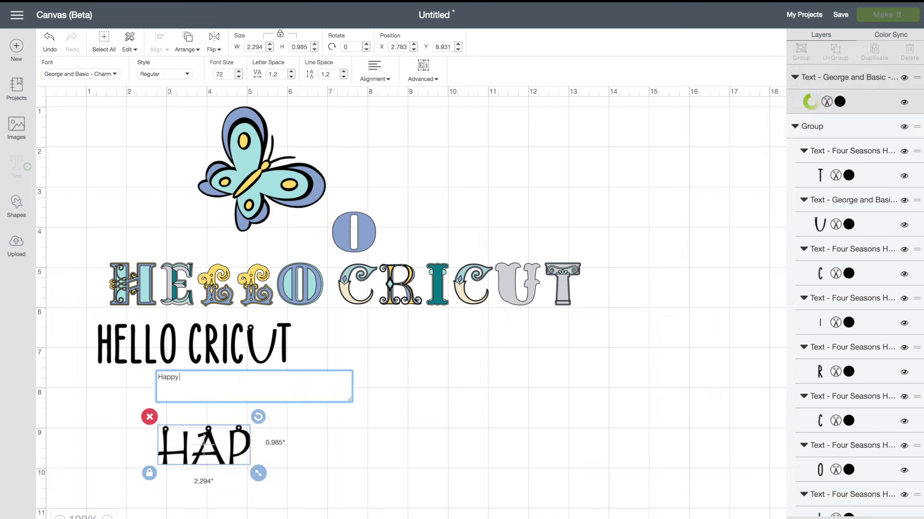
key(Return)
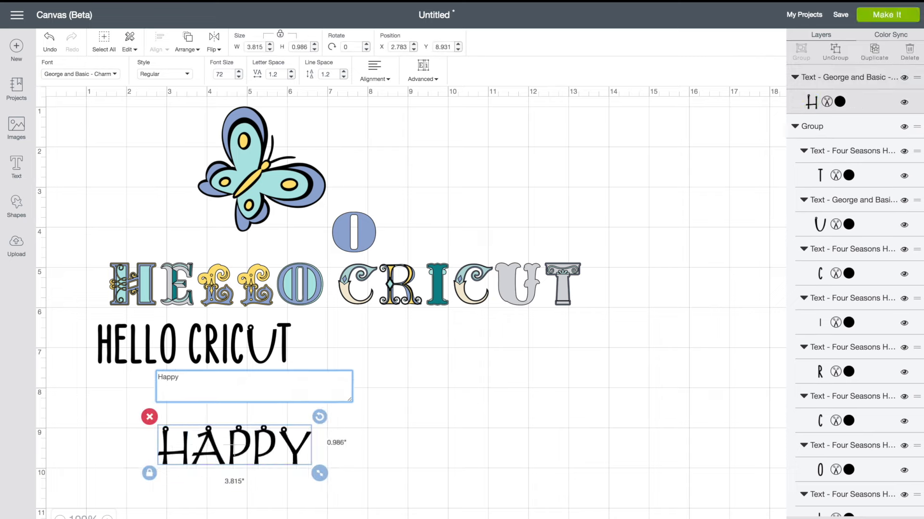
text(Birthd)
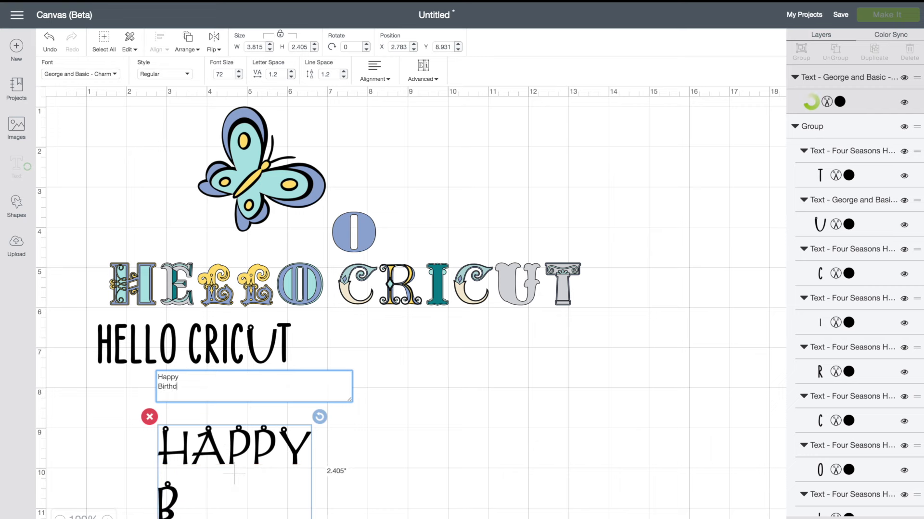
text(ay)
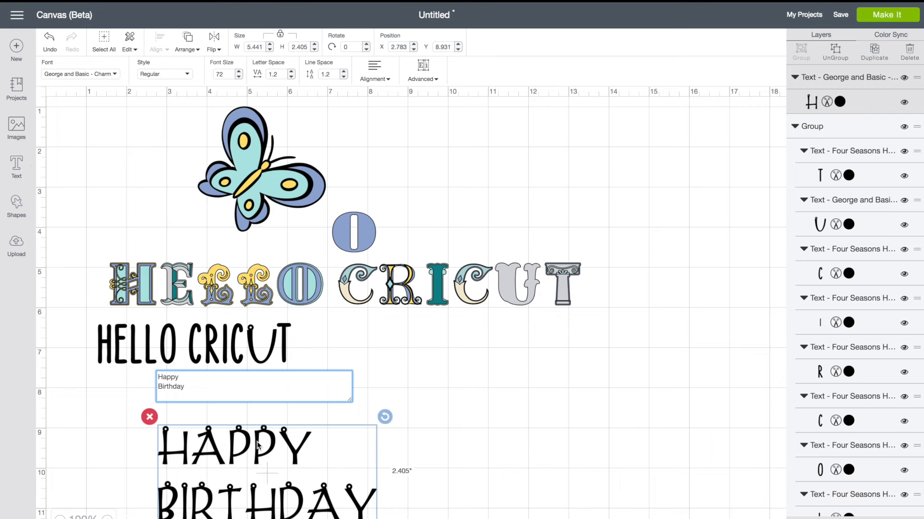
- Change the Happy Birthday text's font to Go Canada! and move it to about X 8.963, Y 6.603
click(115, 75)
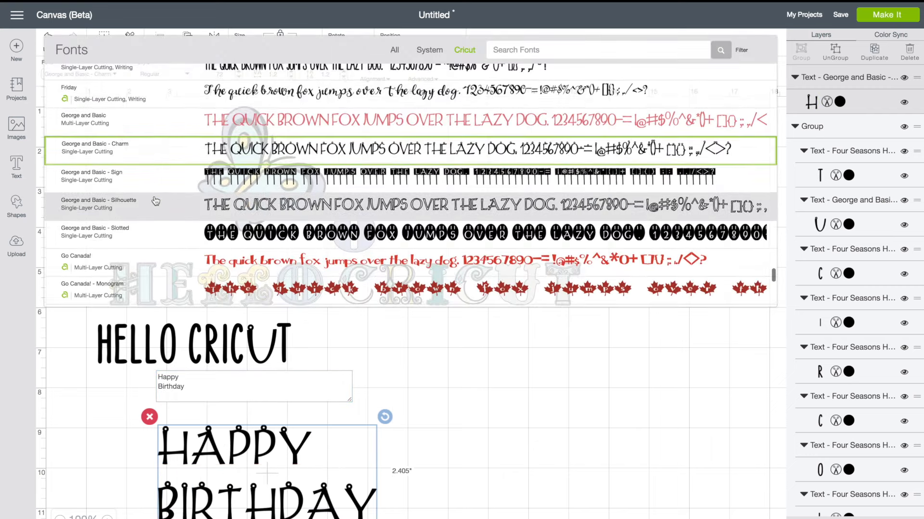
scroll(156, 201, down, 3)
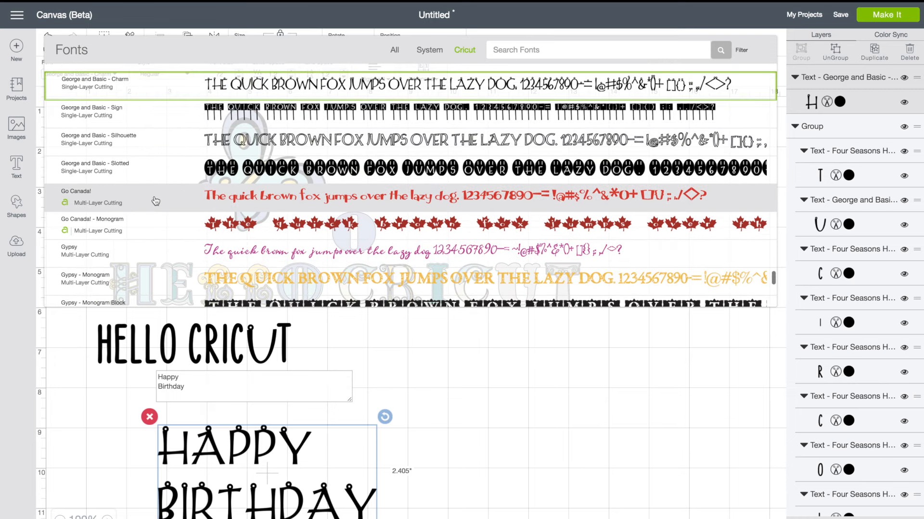
click(156, 201)
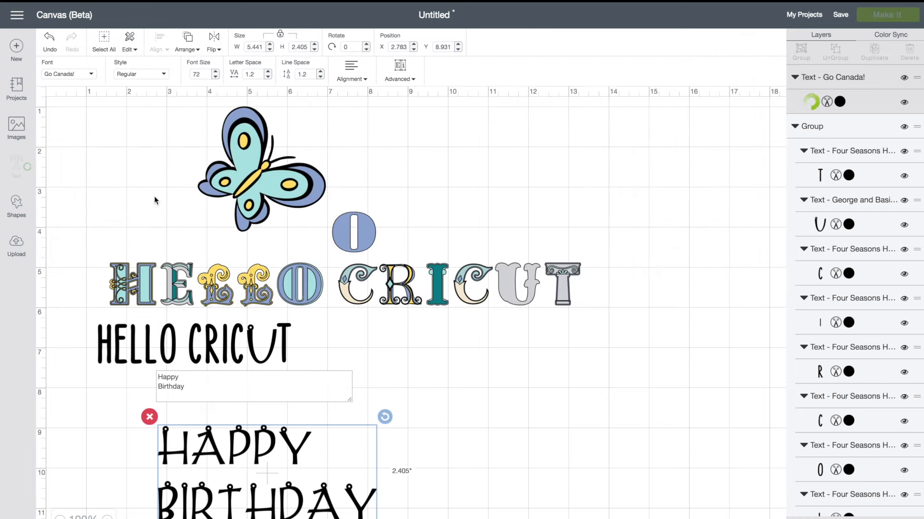
mouse_move(258, 302)
mouse_down()
mouse_move(270, 288)
mouse_move(264, 301)
mouse_up()
drag(236, 511, 485, 418)
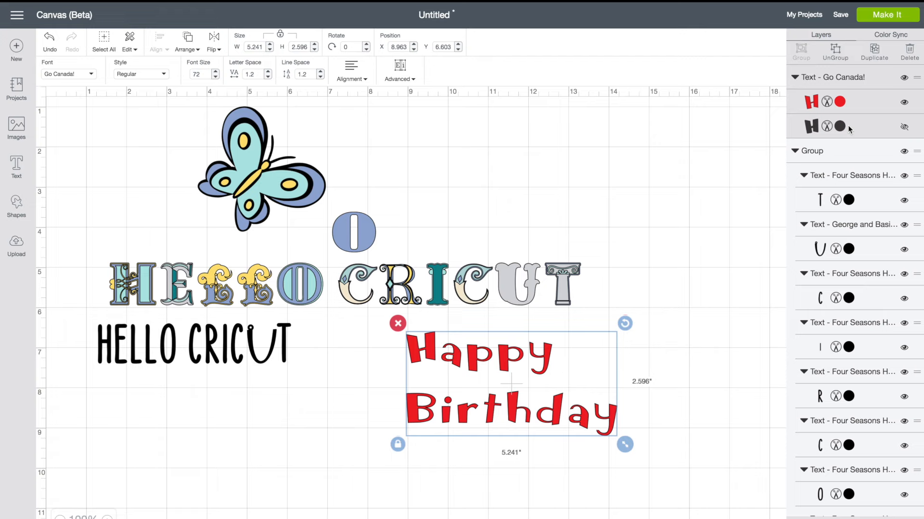
- Show the hidden dark layer of the Happy Birthday text, ungroup the text, and move the red and dark layers apart
click(905, 128)
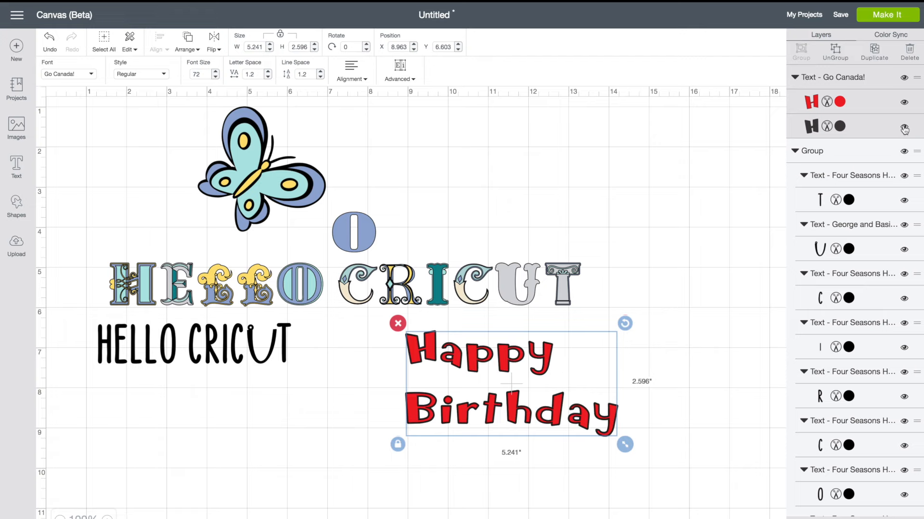
click(837, 54)
drag(511, 384, 313, 430)
drag(477, 359, 549, 360)
drag(550, 360, 560, 360)
- Change the font of the separated dark Happy Birthday text to Go Canada! - Monogram
double_click(541, 357)
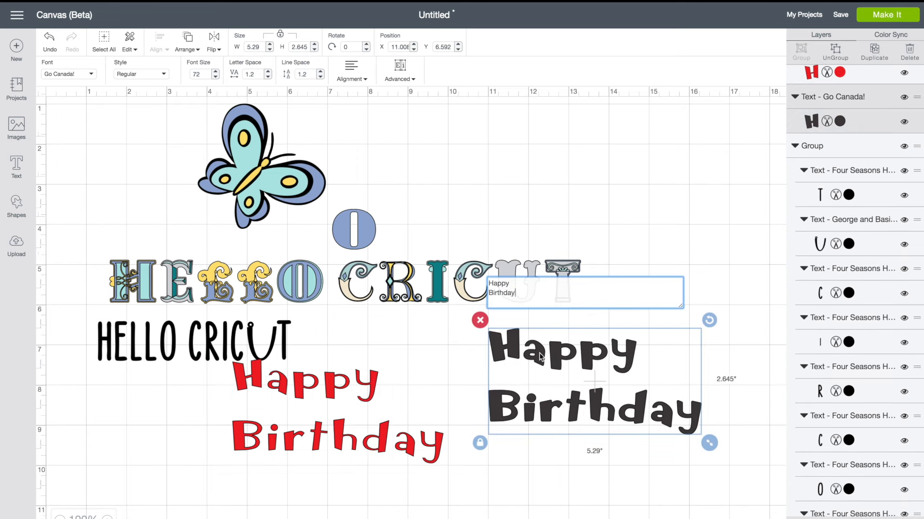
click(541, 357)
double_click(540, 353)
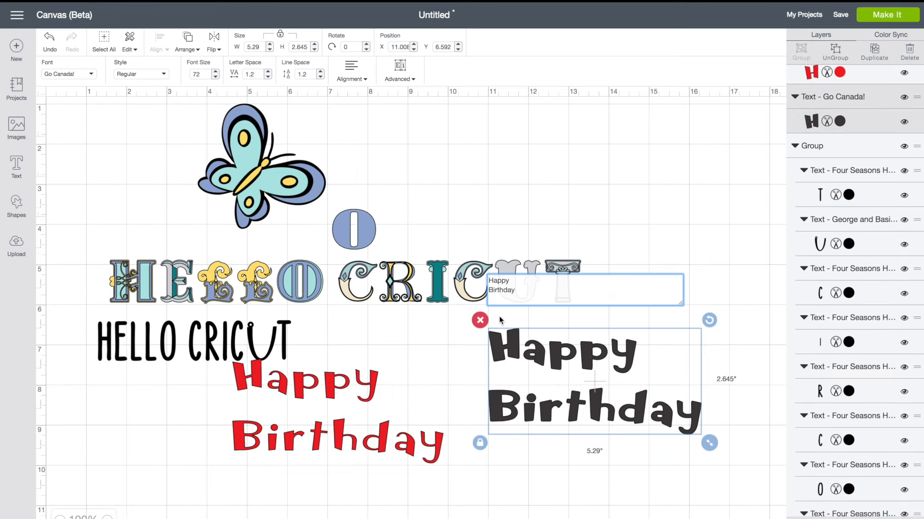
click(90, 75)
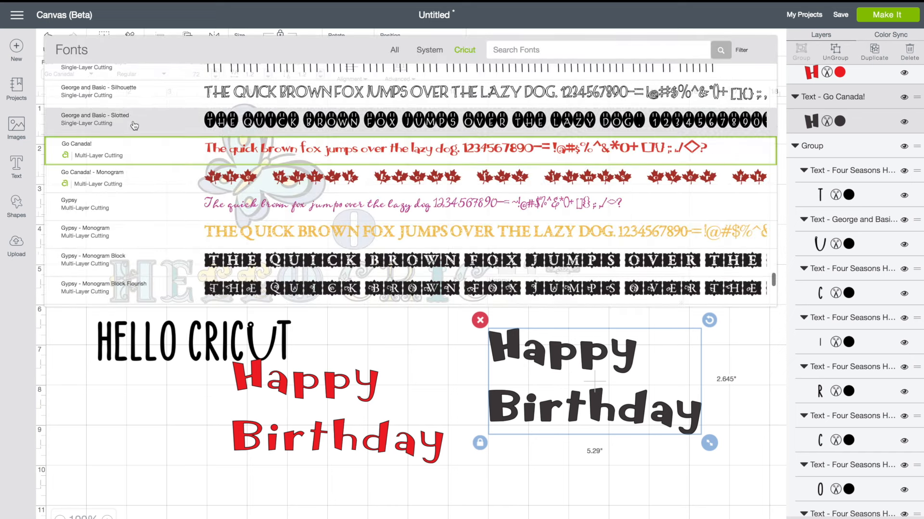
click(135, 182)
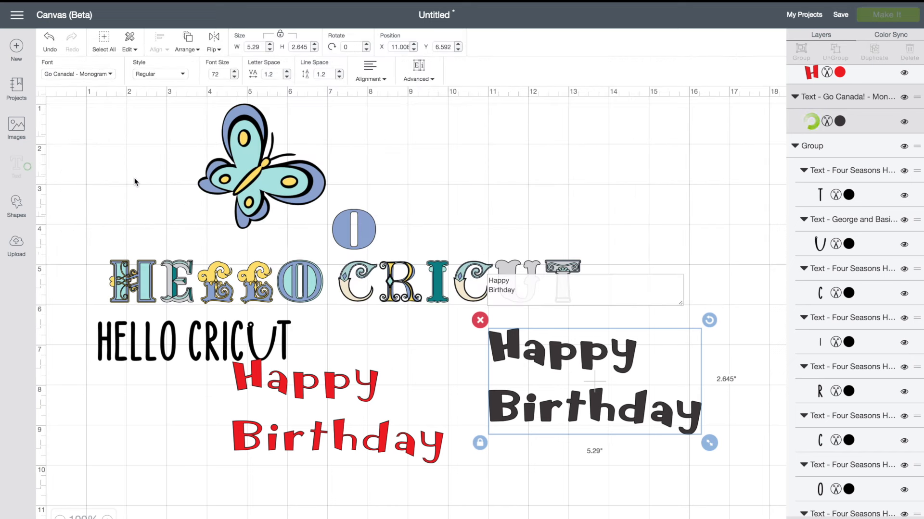
- Reduce the maple-leaf Happy Birthday text's letter space to -1.5
click(286, 77)
click(286, 77)
click(287, 77)
click(287, 77)
click(287, 77)
click(287, 77)
click(286, 77)
click(287, 77)
click(287, 77)
click(286, 77)
click(286, 77)
click(287, 77)
click(286, 77)
click(286, 77)
click(287, 77)
click(286, 77)
click(287, 77)
click(287, 77)
click(287, 77)
click(287, 77)
click(287, 77)
click(286, 77)
click(287, 77)
click(287, 77)
click(287, 77)
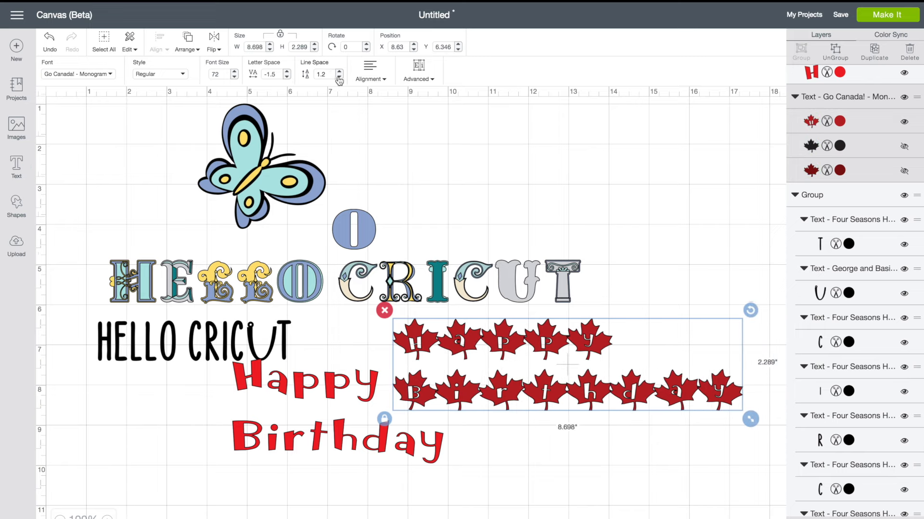
- Reduce the maple-leaf Happy Birthday text's line space to -1.5
click(340, 77)
click(339, 78)
click(340, 77)
click(339, 78)
click(339, 78)
click(339, 78)
click(339, 78)
click(339, 77)
click(339, 78)
click(340, 78)
click(339, 78)
click(339, 78)
click(339, 78)
click(339, 78)
click(339, 78)
click(339, 78)
double_click(339, 78)
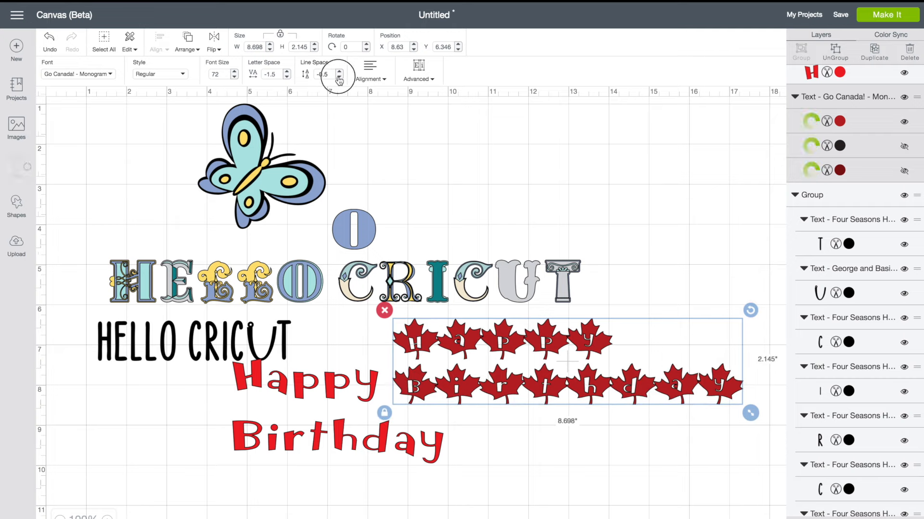
double_click(340, 78)
click(339, 78)
double_click(339, 78)
double_click(339, 78)
double_click(339, 78)
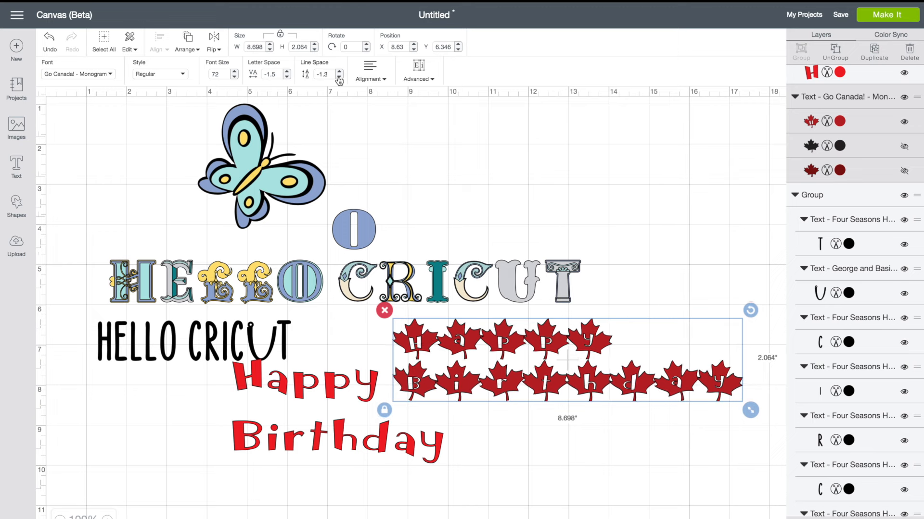
- Show both hidden layers of the maple-leaf text and move it to about X 6.103, Y 2.444
click(905, 172)
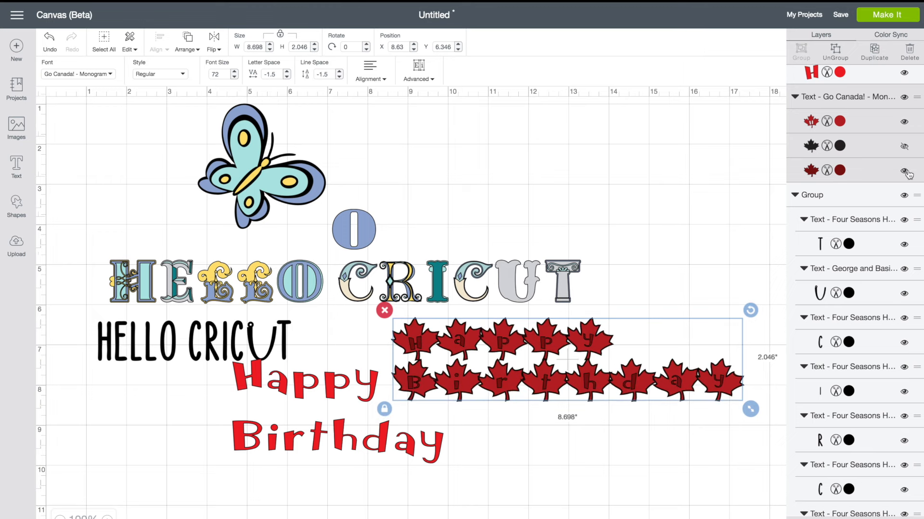
click(904, 147)
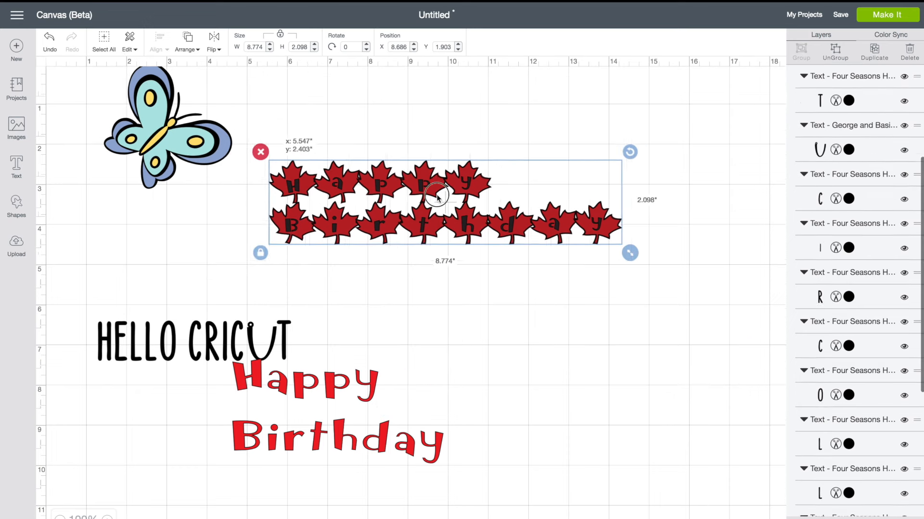
drag(439, 192, 459, 195)
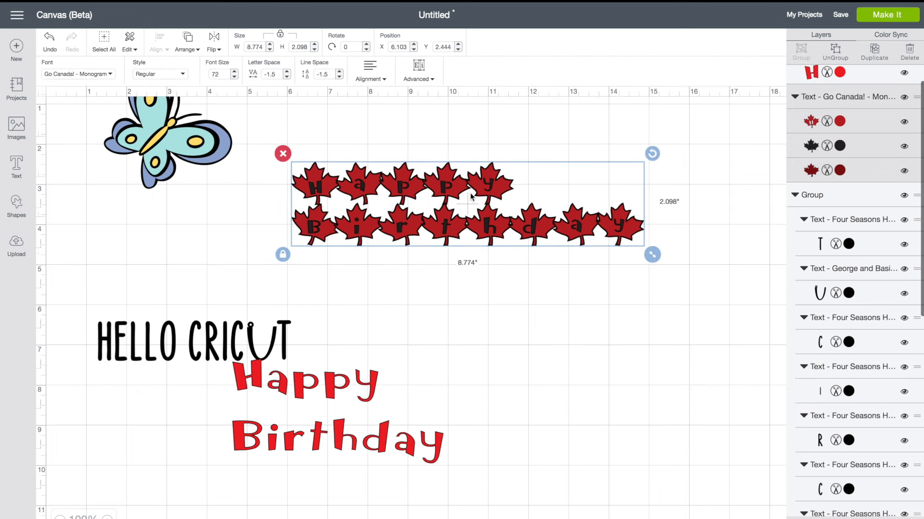
- Ungroup the maple-leaf text to letters and move the y of Happy away from its word to about X 12.208, Y 1.674
click(432, 79)
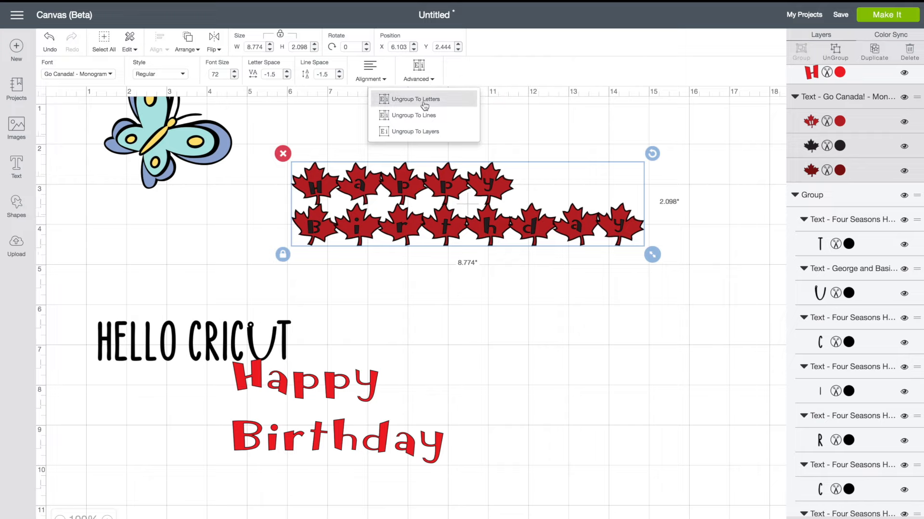
click(424, 99)
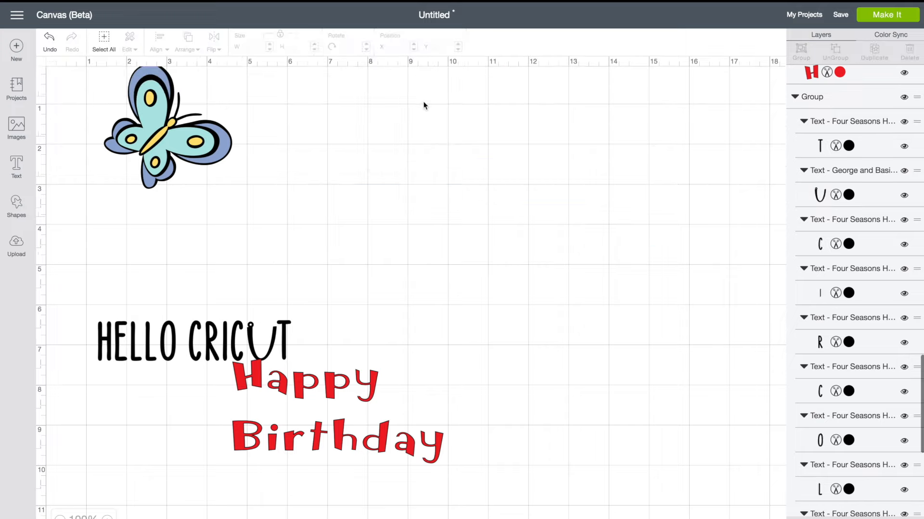
drag(503, 187, 541, 163)
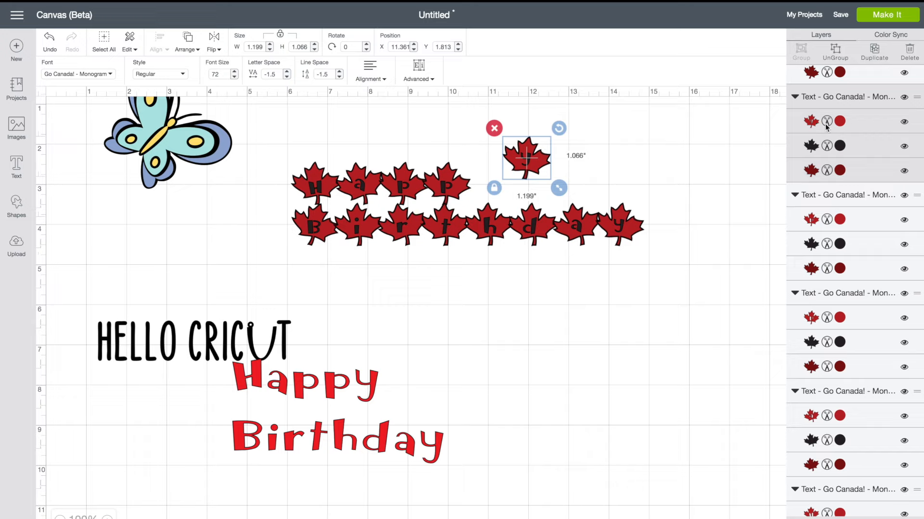
drag(529, 158, 563, 153)
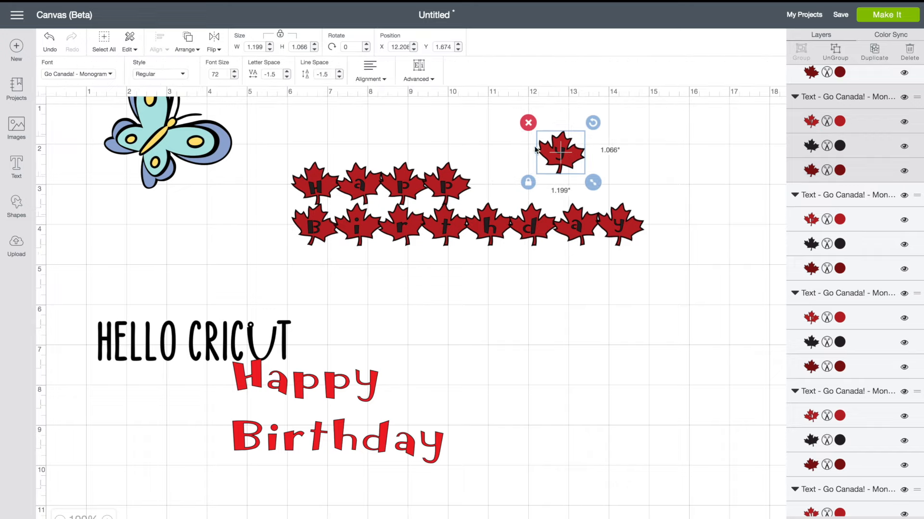
click(432, 81)
click(432, 80)
- Undo the moves of the letter y and the ungrouping to letters
click(50, 41)
click(50, 40)
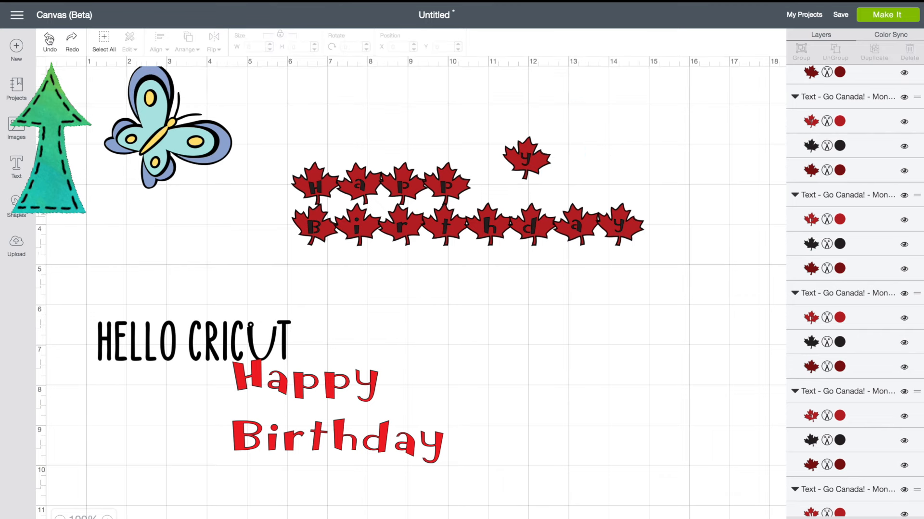
click(50, 41)
- Ungroup the maple-leaf text to lines and centre the Happy line above Birthday at about X 7.658, Y 2.611
click(492, 191)
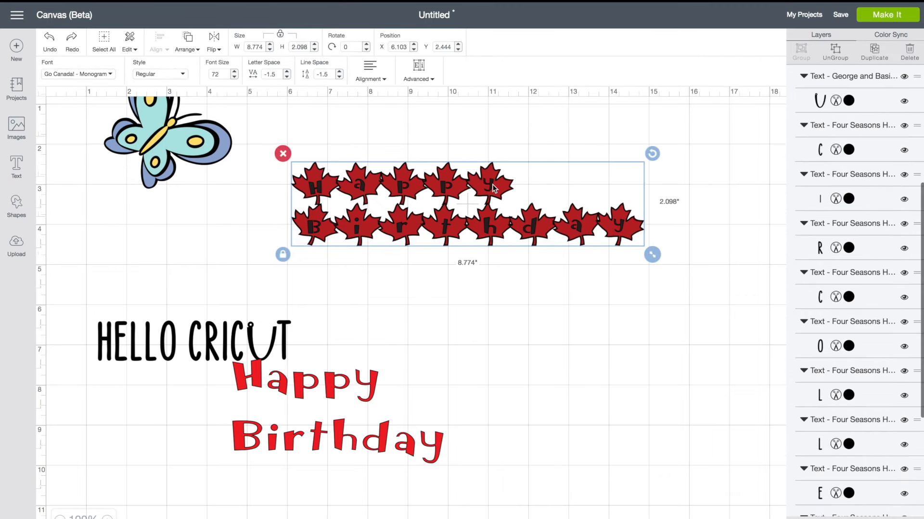
click(431, 80)
click(434, 117)
drag(438, 188, 502, 197)
click(497, 145)
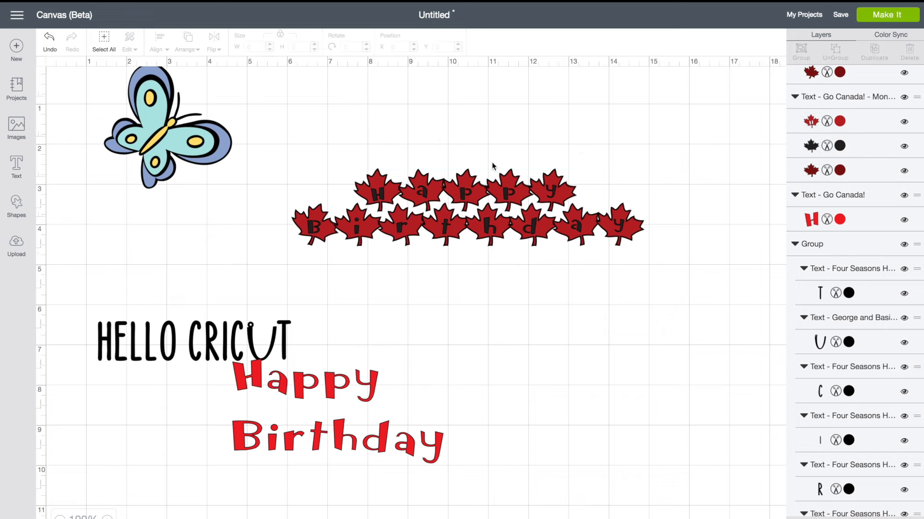
- Ungroup the Happy line to layers, pull the layers apart, and restack them above Birthday at about X 7.5, Y 1.1
click(492, 189)
click(431, 80)
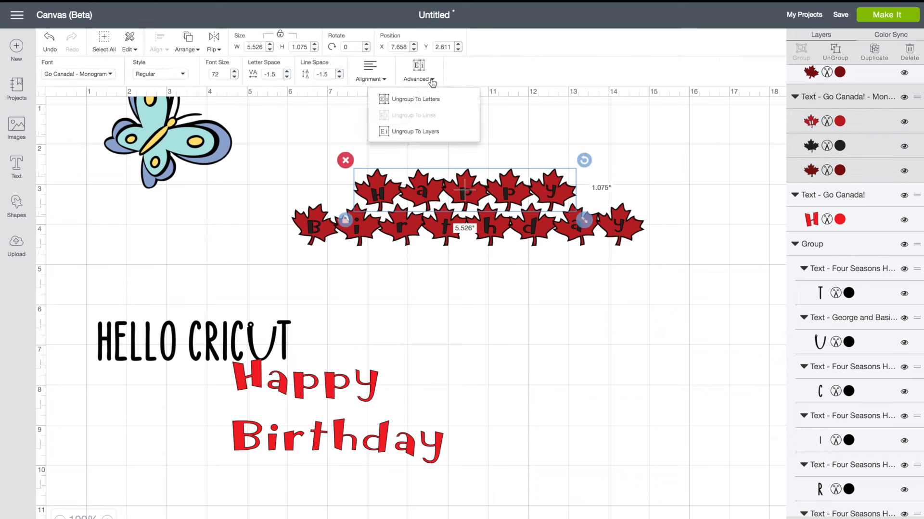
click(444, 131)
drag(466, 190, 566, 173)
drag(436, 189, 338, 176)
drag(415, 174, 467, 216)
drag(524, 162, 416, 126)
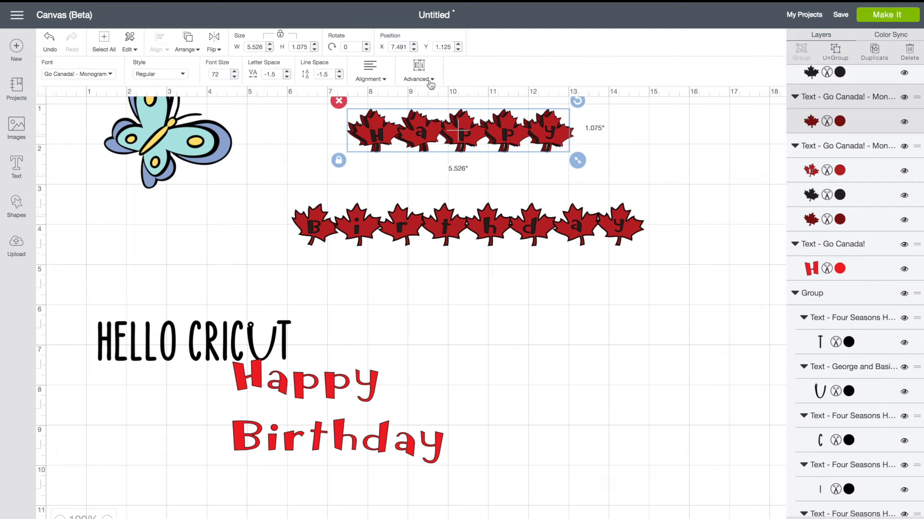
click(438, 129)
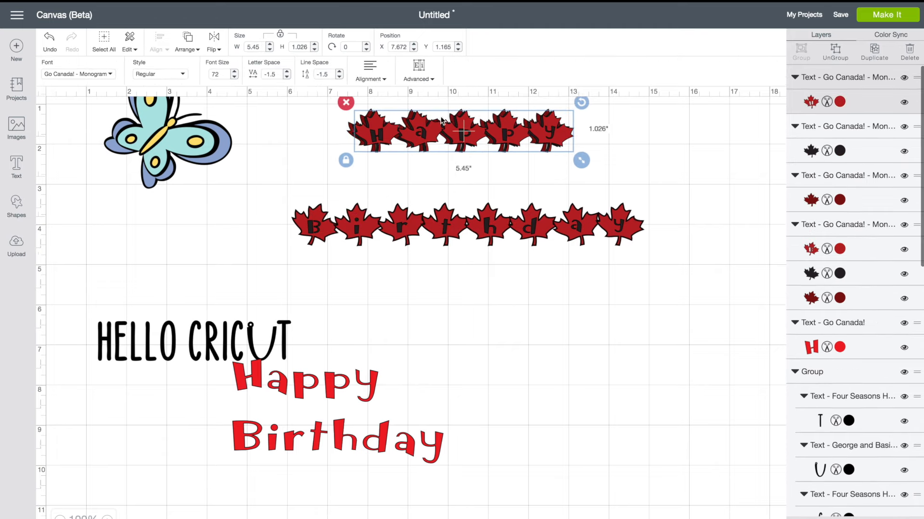
- Ungroup the top layer of the maple-leaf Happy to letters and pull its H, a and first p and the black leaf layer aside
click(435, 80)
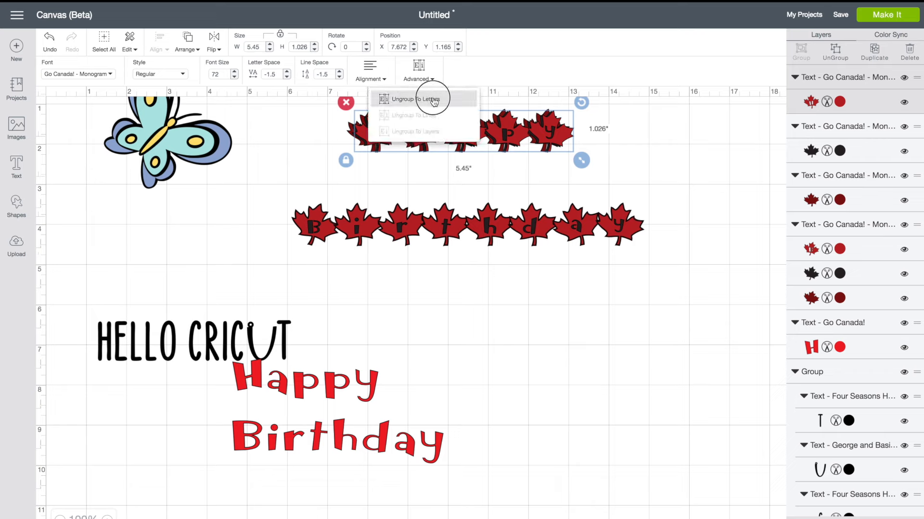
click(432, 98)
drag(420, 131, 362, 178)
drag(417, 131, 424, 179)
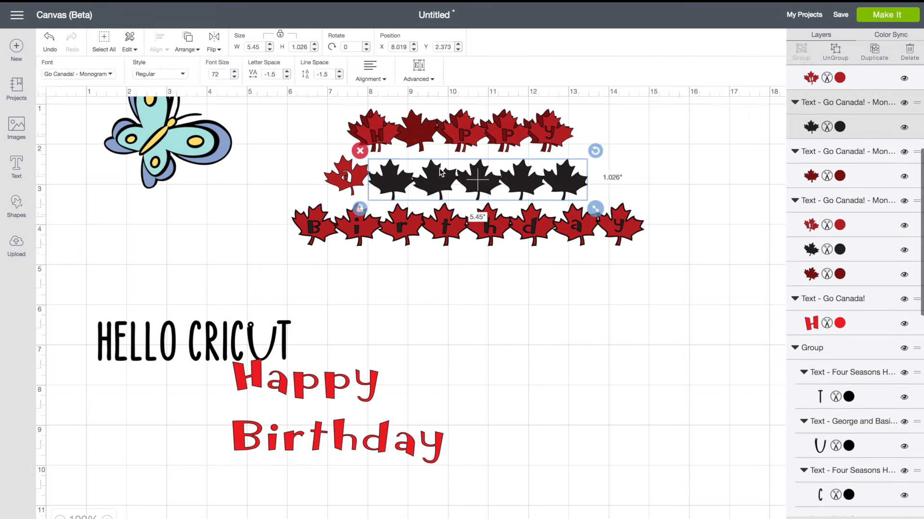
drag(464, 131, 308, 135)
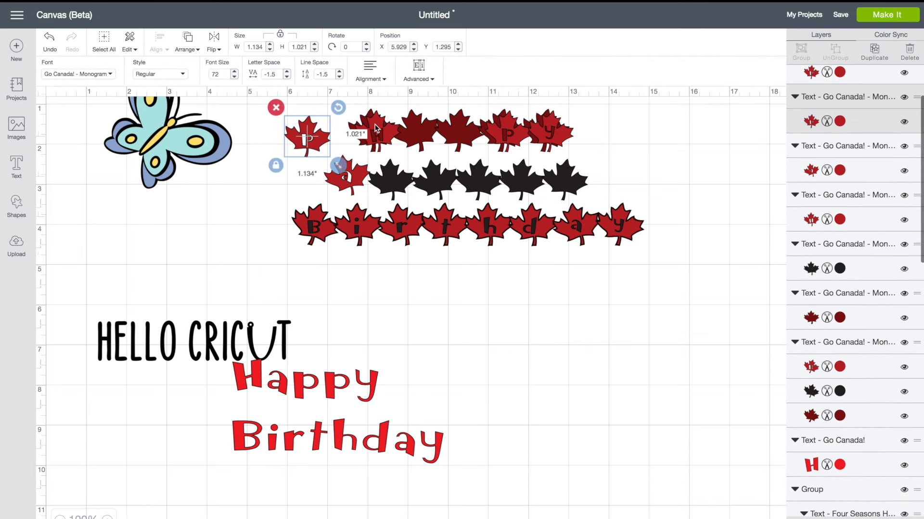
drag(383, 127, 346, 129)
drag(420, 175, 459, 171)
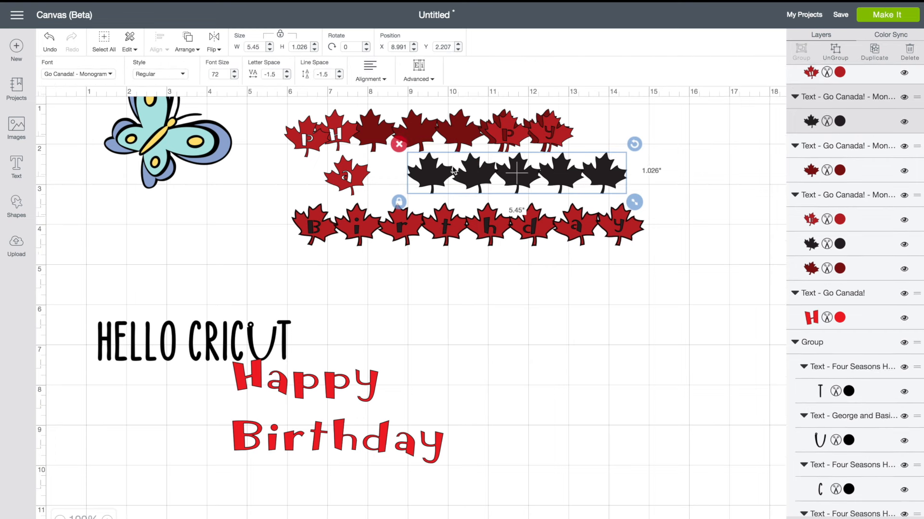
click(430, 81)
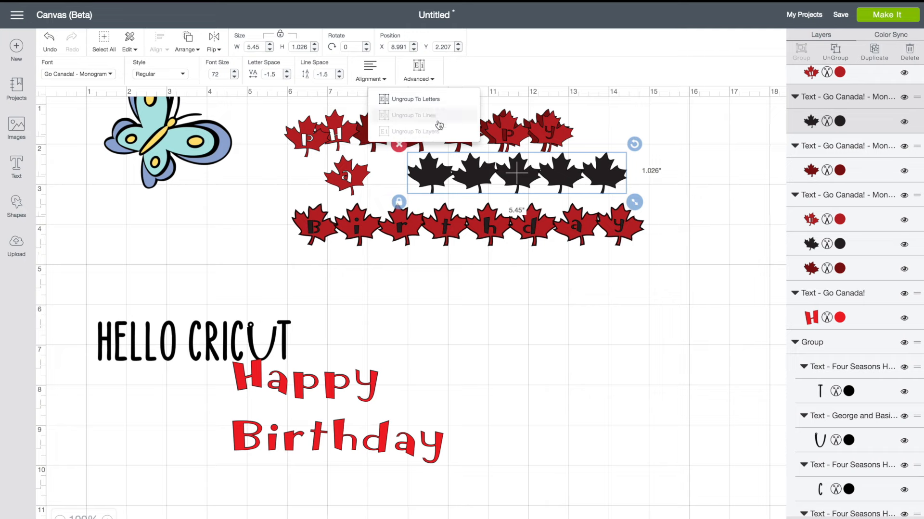
click(619, 113)
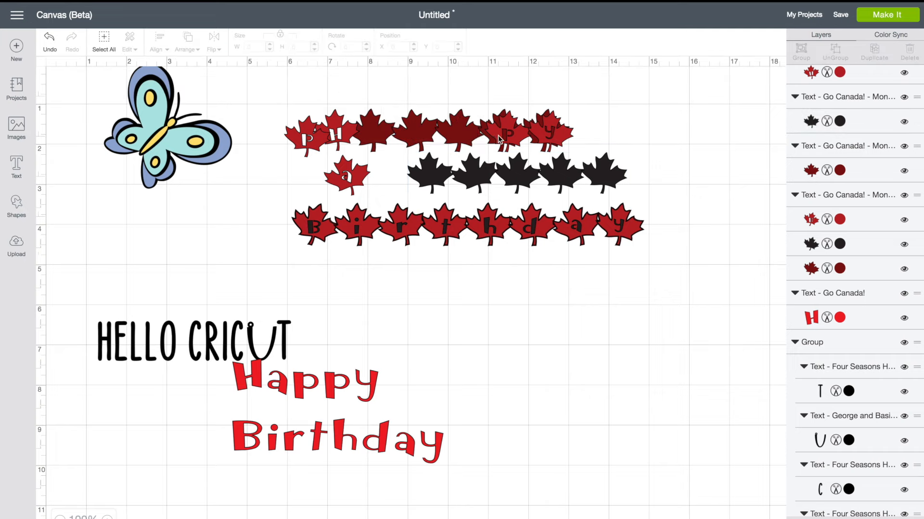
click(519, 142)
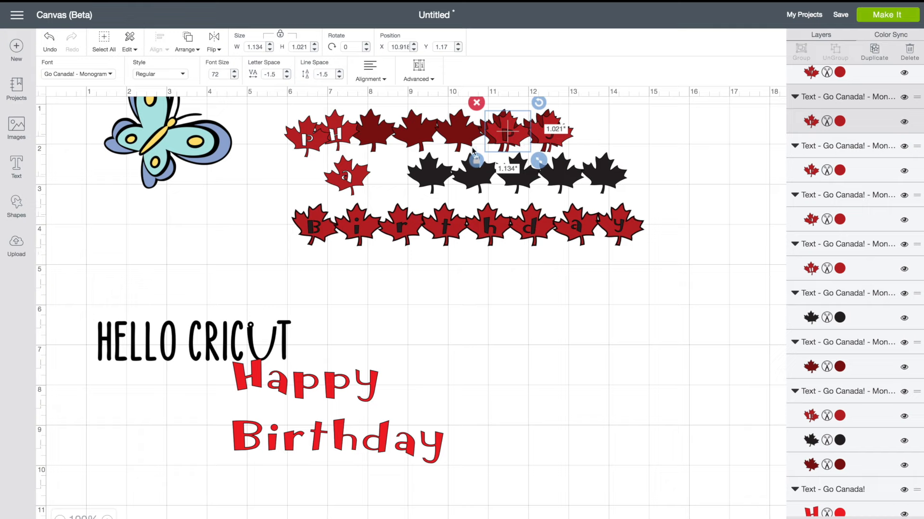
- Move the red Happy Birthday text below the maple-leaf words to about X 8.491, Y 5.576 and centre-align its lines
click(332, 387)
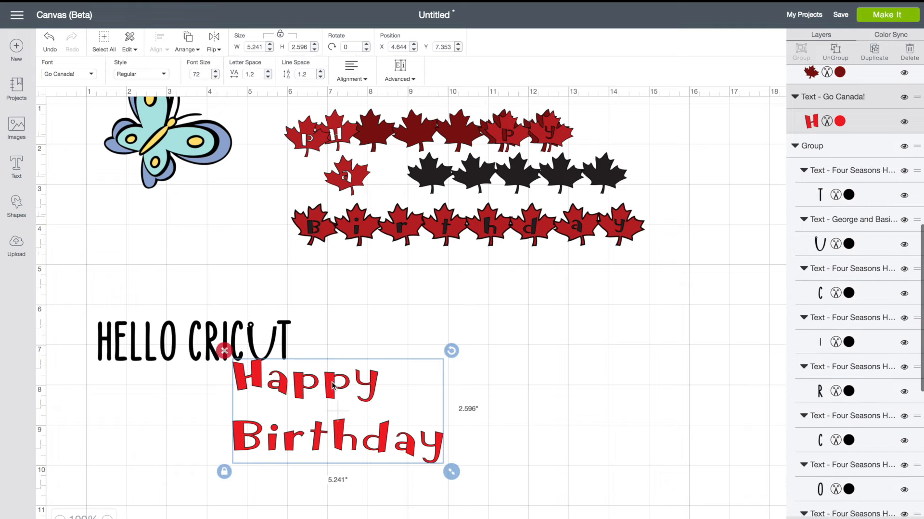
drag(332, 387, 487, 314)
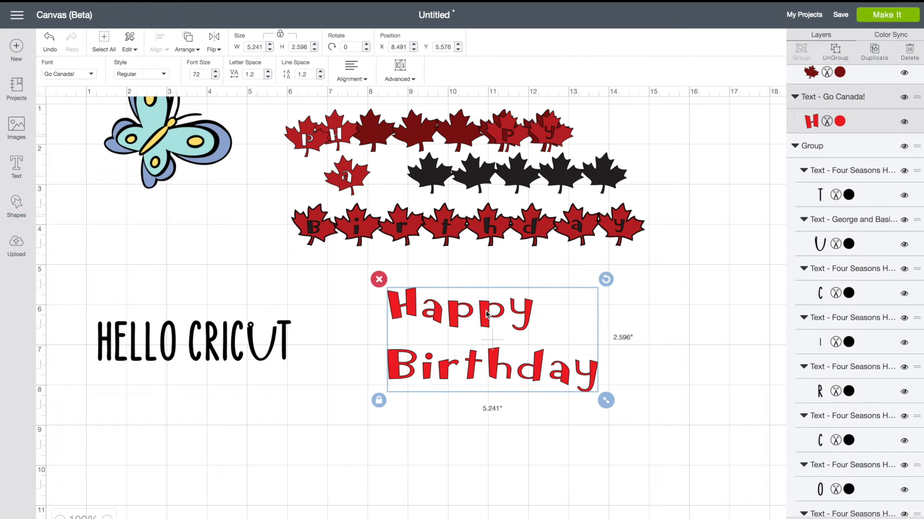
click(366, 82)
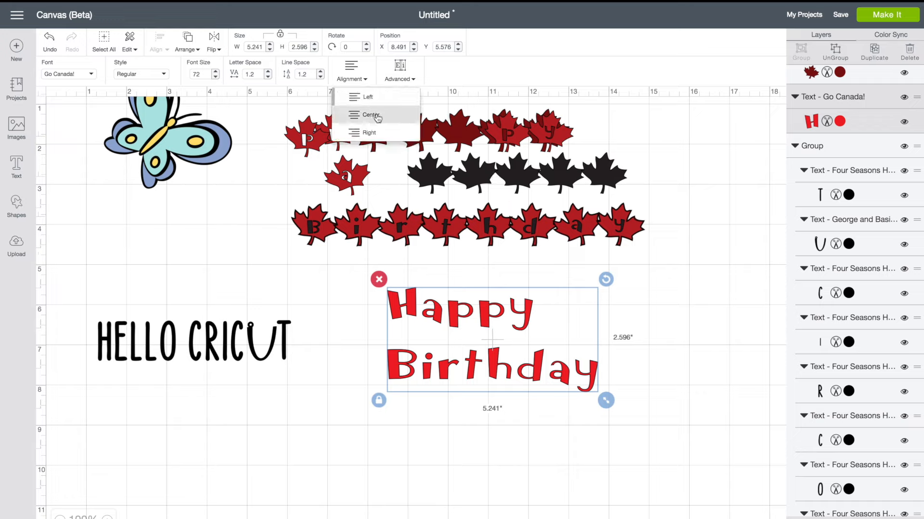
click(371, 115)
- Try left and right alignment on the red Happy Birthday text and return it to centre alignment
click(366, 81)
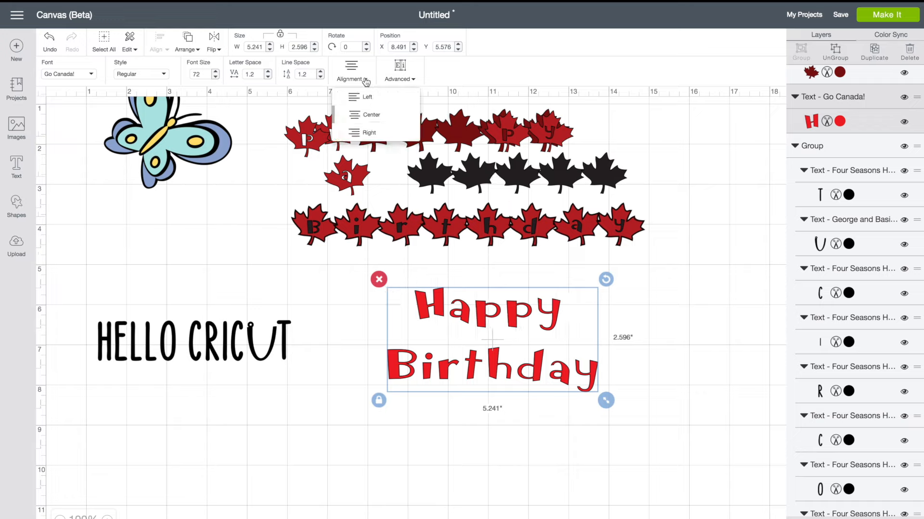
click(364, 97)
click(366, 79)
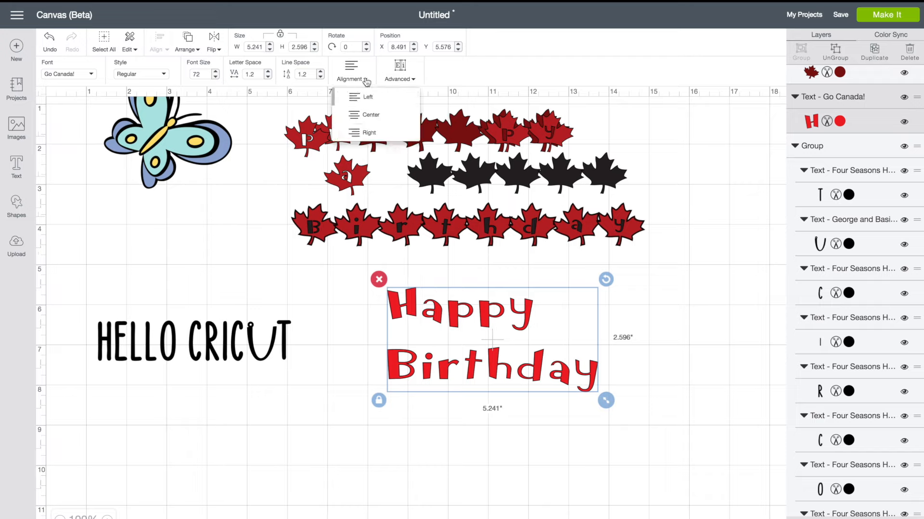
click(372, 132)
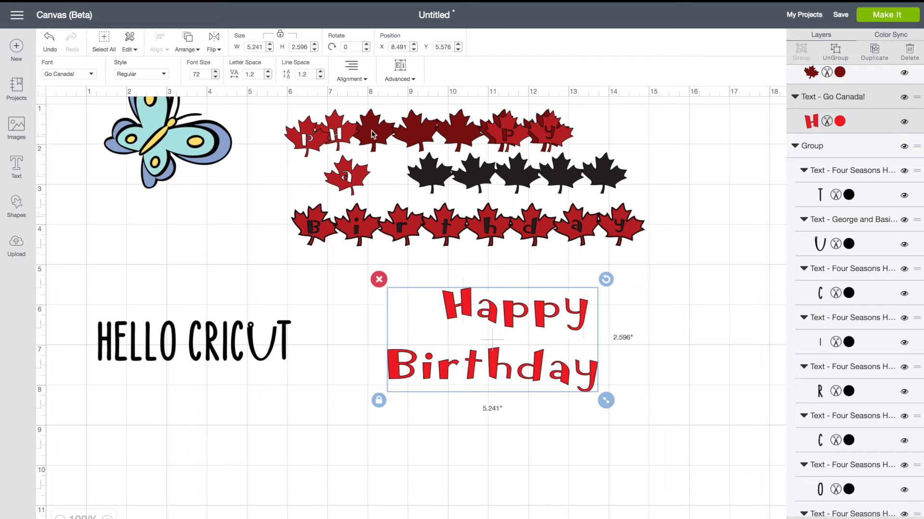
click(367, 82)
click(364, 96)
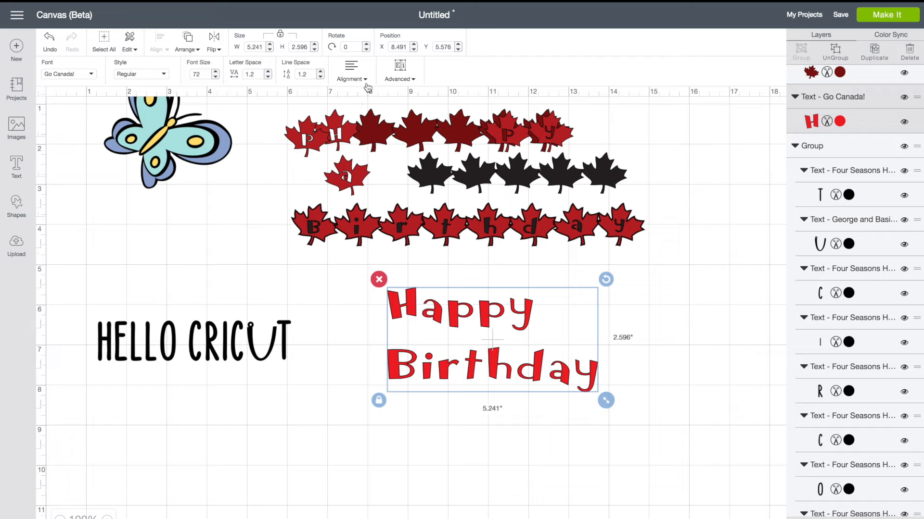
click(367, 80)
click(368, 116)
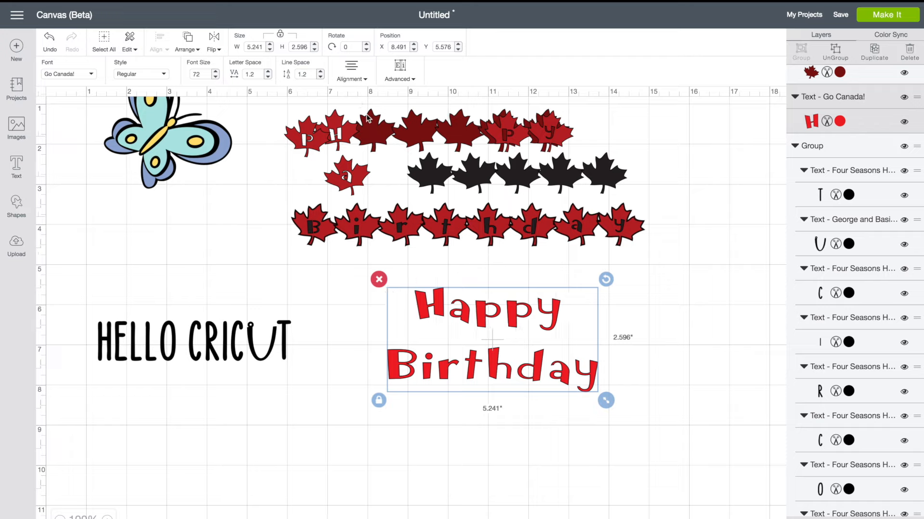
- Reduce the line space of the red Happy Birthday text to -0.8
click(320, 72)
click(320, 72)
click(320, 73)
click(321, 77)
click(320, 77)
click(320, 77)
click(321, 77)
click(320, 77)
click(321, 77)
click(320, 77)
click(321, 76)
click(320, 77)
click(321, 77)
click(321, 77)
click(320, 77)
click(321, 77)
click(320, 77)
click(320, 77)
click(320, 77)
click(320, 77)
click(321, 76)
click(321, 77)
click(320, 77)
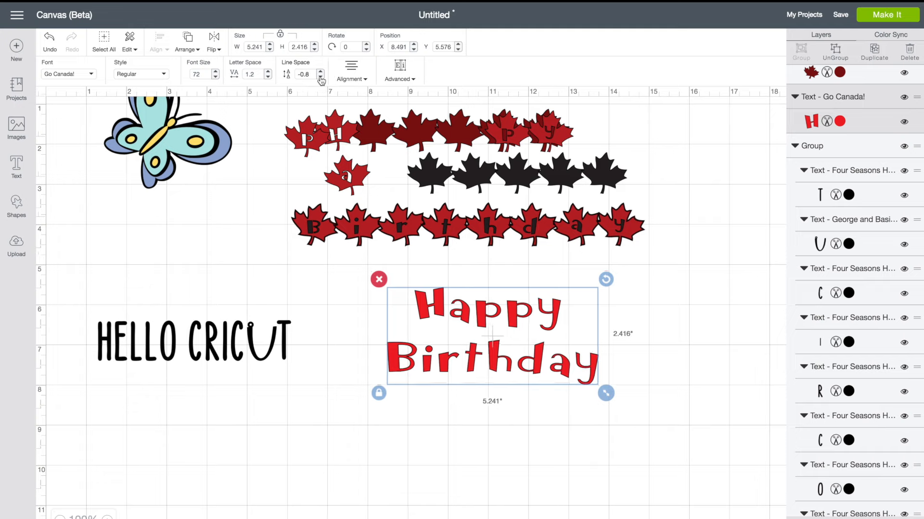
- Ungroup the red Happy Birthday text to lines and move the Happy line to about X 6.733, Y 5.951
click(412, 80)
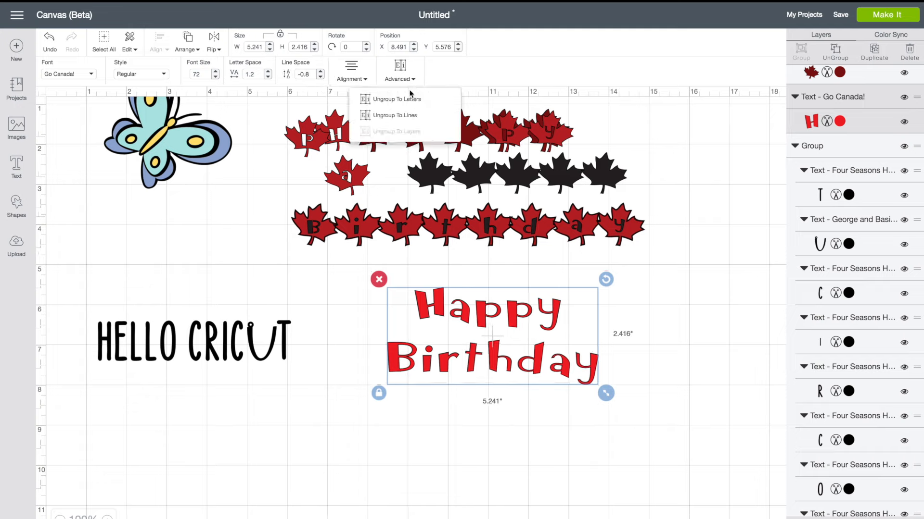
click(409, 114)
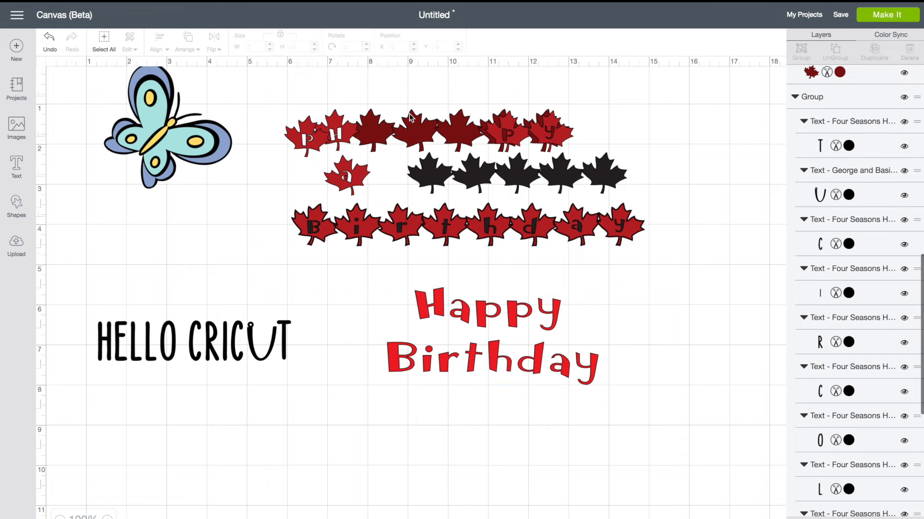
drag(489, 316, 444, 333)
drag(424, 331, 385, 328)
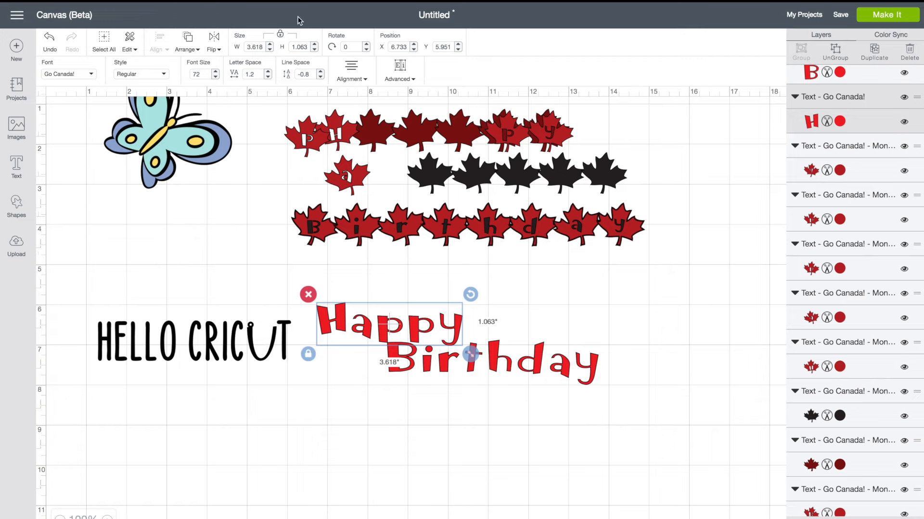
- Start a new project, replacing the current one without saving its changes
scroll(147, 102, right, 1)
scroll(147, 102, up, 1)
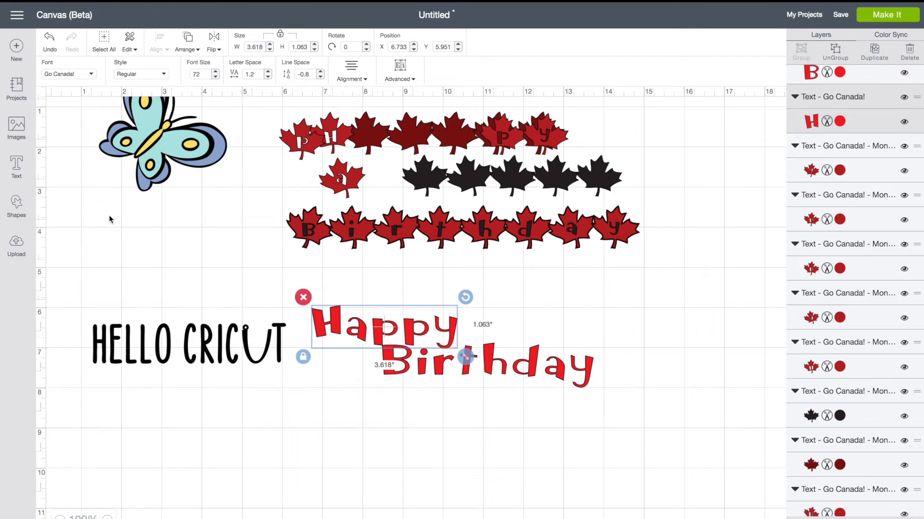
click(20, 53)
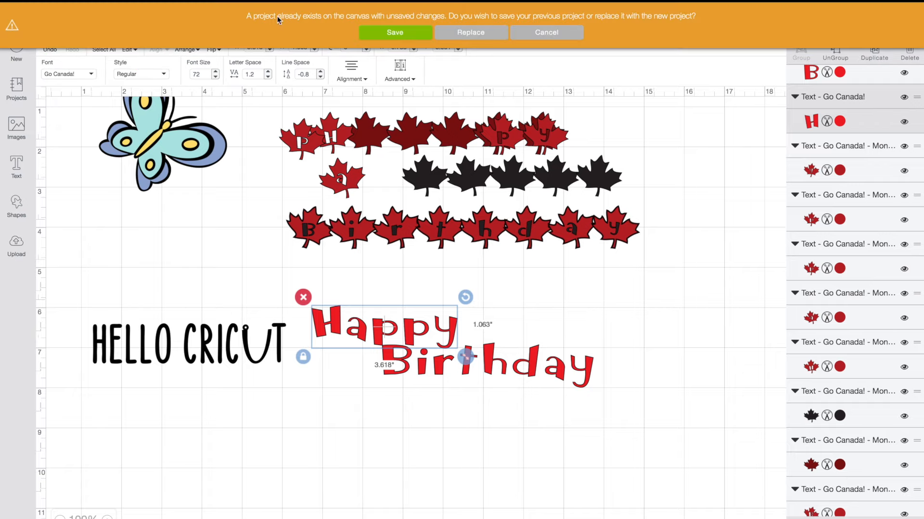
click(459, 32)
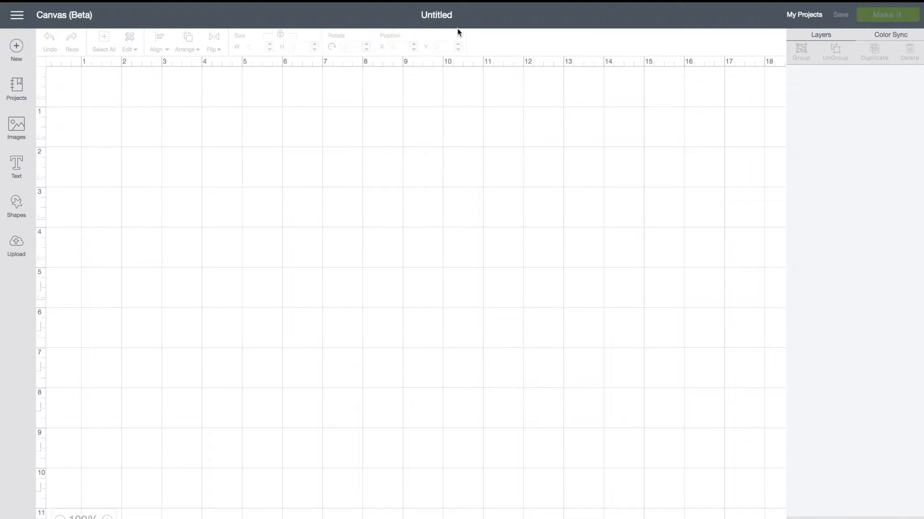
- Insert an octagon and a diamond, placing the octagon at about X 2.806, Y 1.764 with the diamond beside it
click(18, 204)
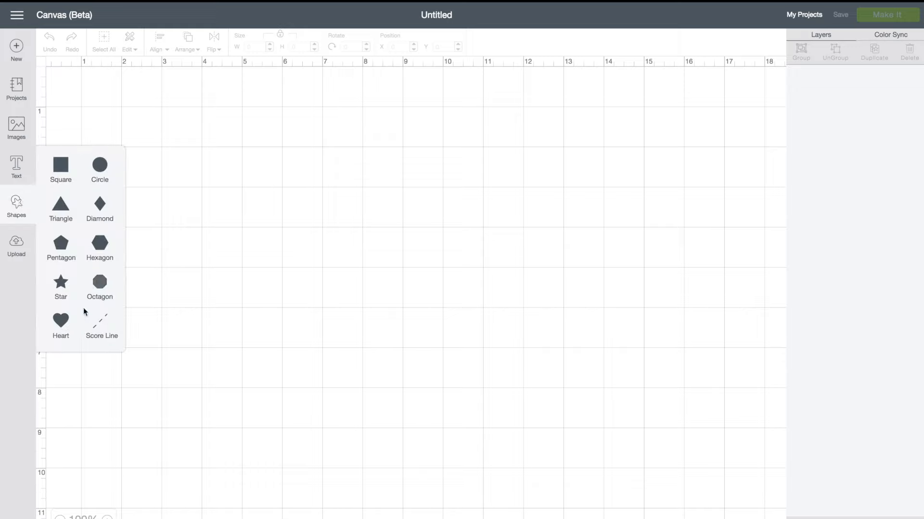
click(100, 280)
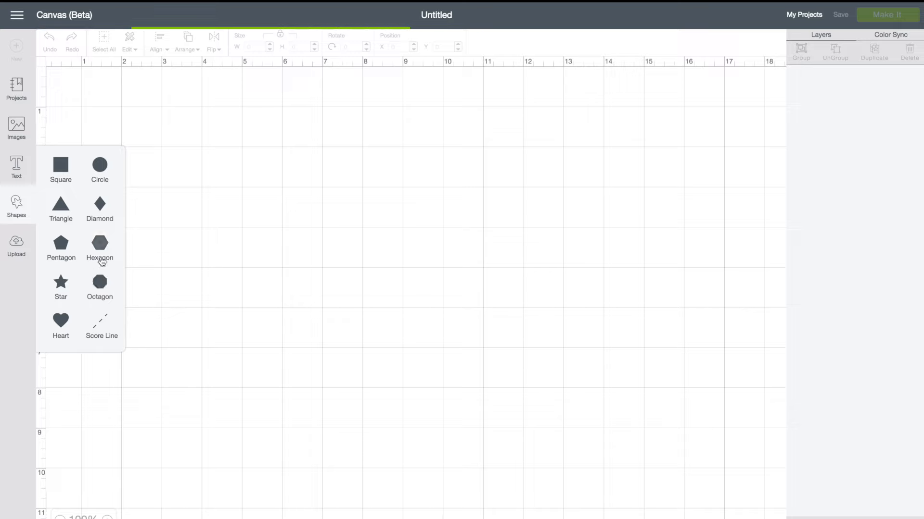
click(102, 208)
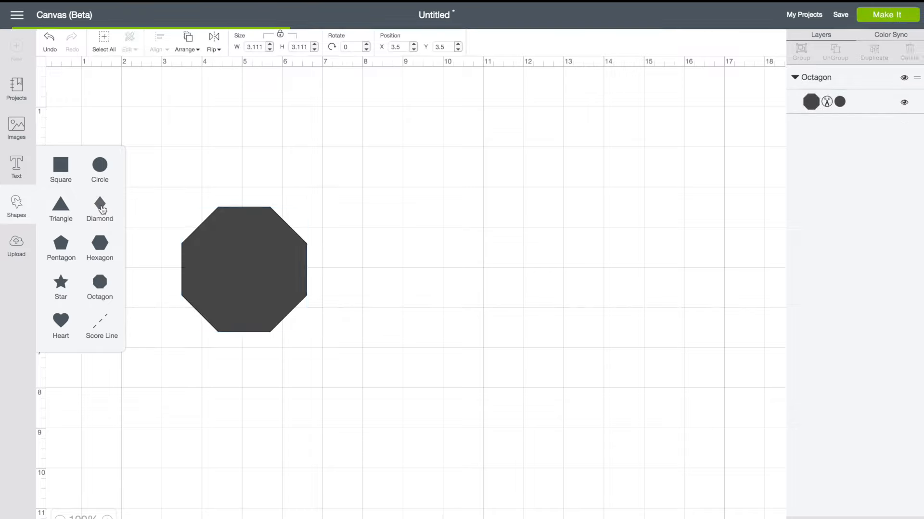
drag(239, 266, 410, 180)
drag(234, 224, 206, 154)
drag(418, 202, 368, 199)
click(843, 157)
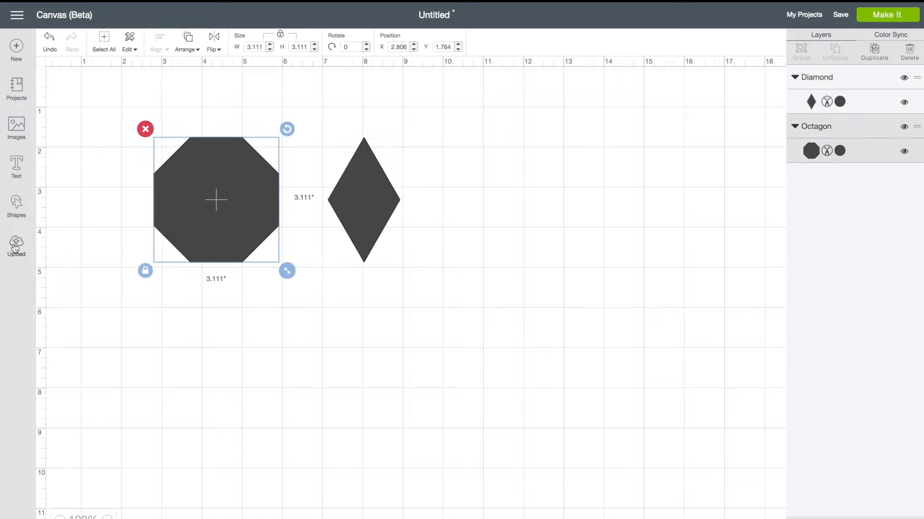
- View all uploaded images, browse to the end of the list, check the last image's details and toggle the grid view
click(18, 243)
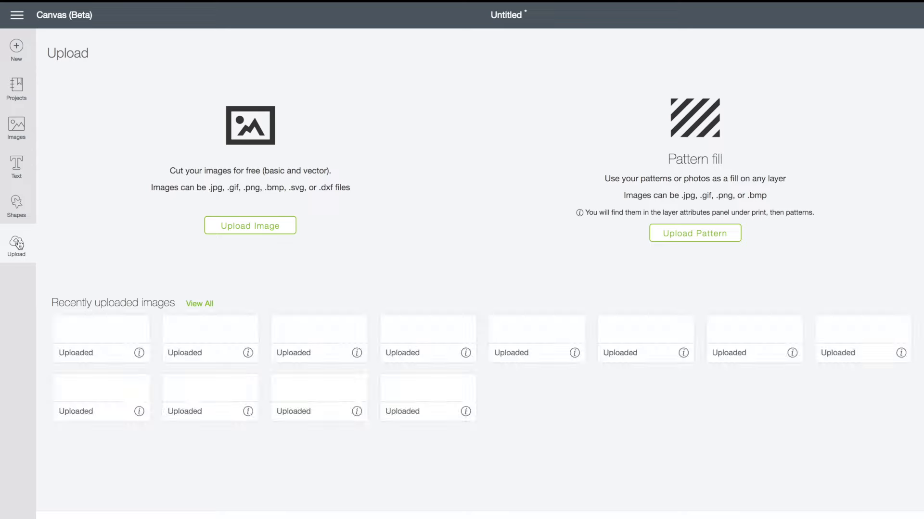
click(203, 305)
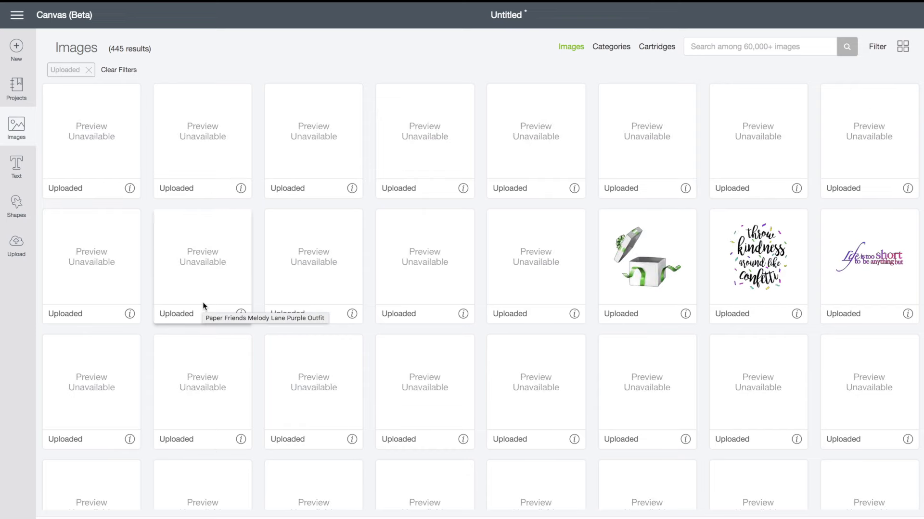
scroll(203, 305, down, 5)
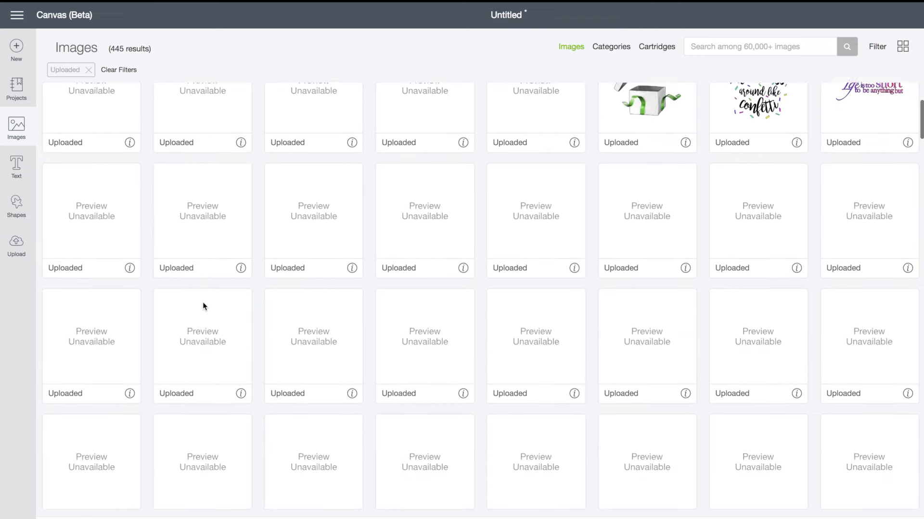
scroll(203, 306, up, 5)
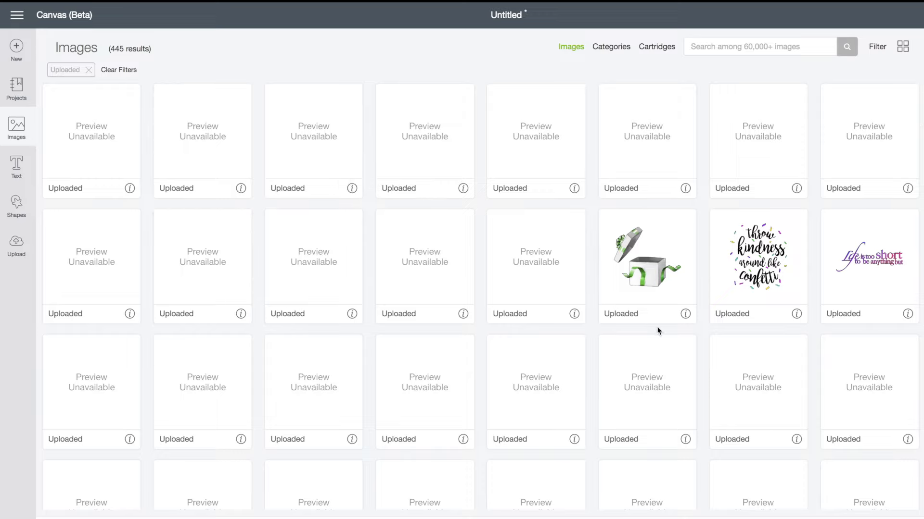
scroll(544, 291, down, 15)
scroll(545, 295, down, 7)
scroll(545, 295, up, 6)
scroll(544, 290, down, 20)
click(463, 472)
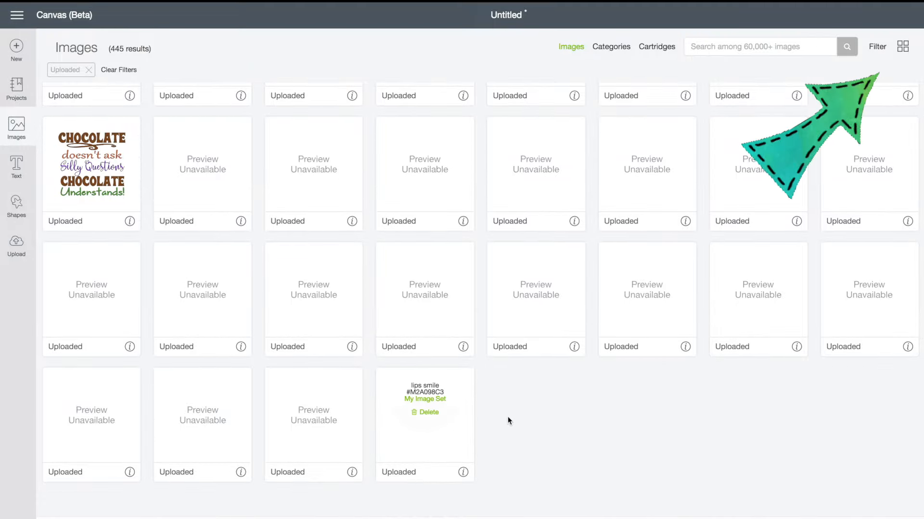
scroll(509, 421, up, 5)
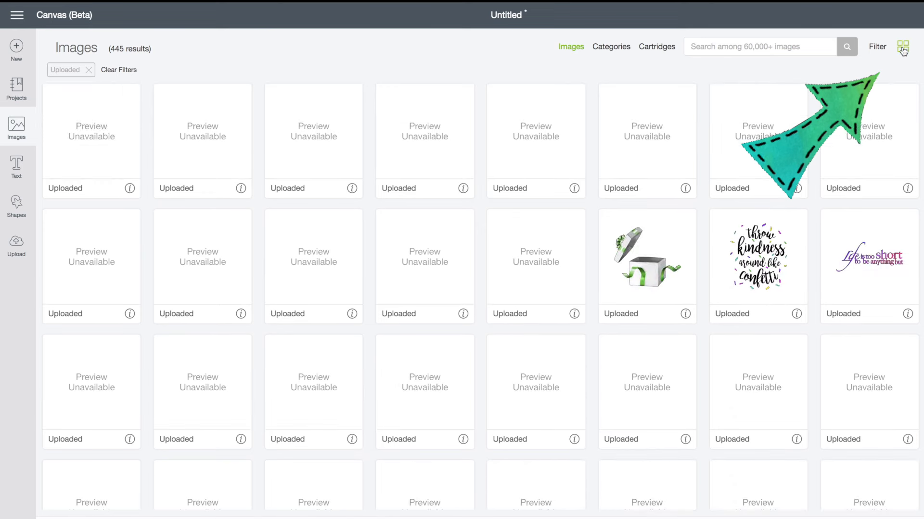
click(903, 48)
click(903, 48)
- Change the image filter's ownership from Uploaded to Cricut Access only
click(878, 47)
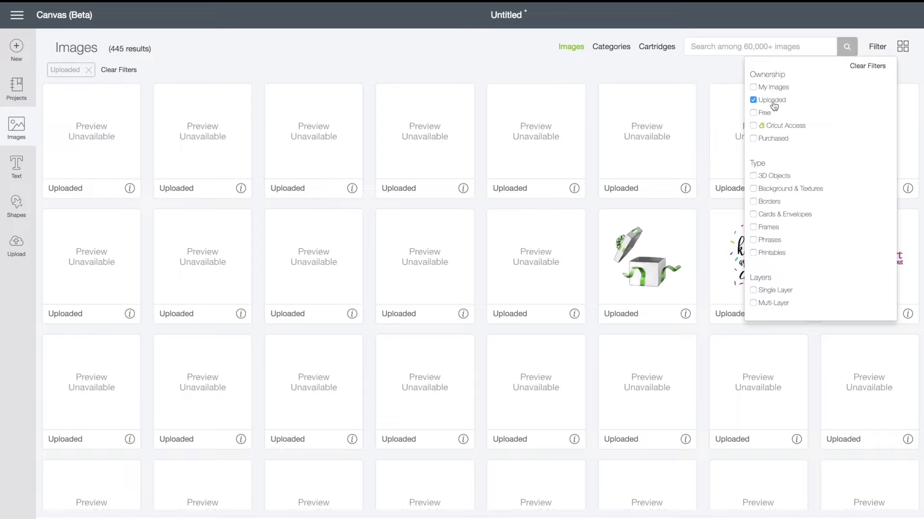
click(754, 126)
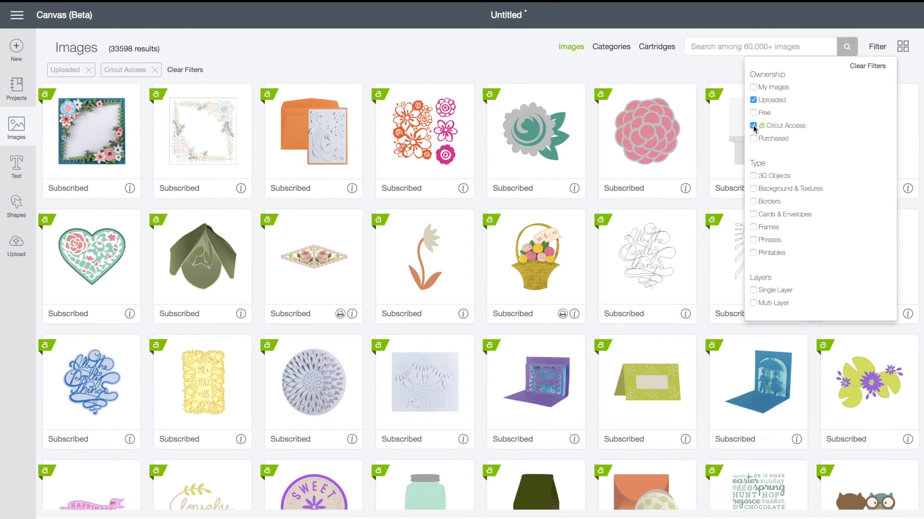
click(753, 100)
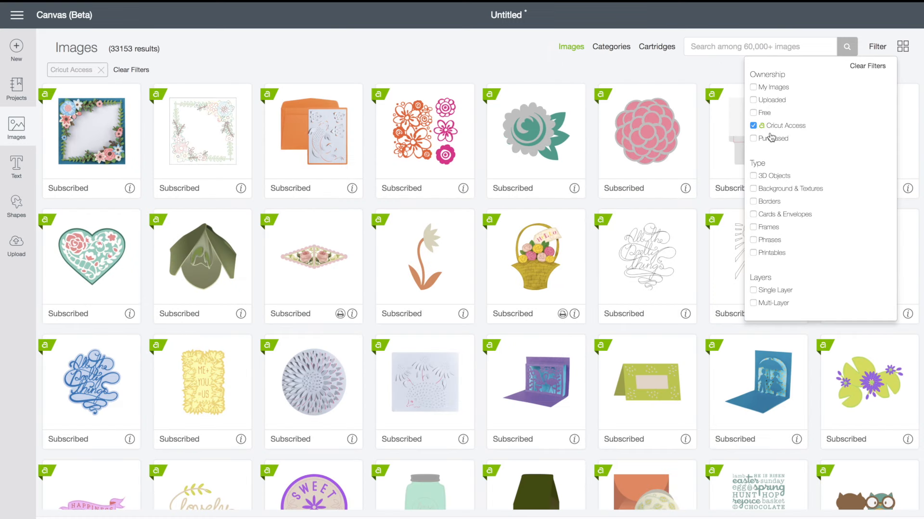
- Filter the images by Free ownership instead of Cricut Access, and switch the filter back to Uploaded only
click(753, 112)
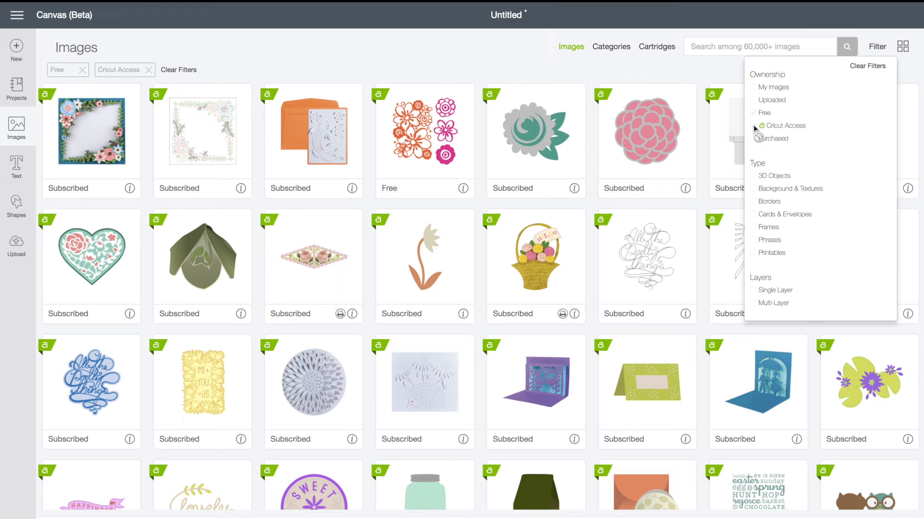
click(753, 126)
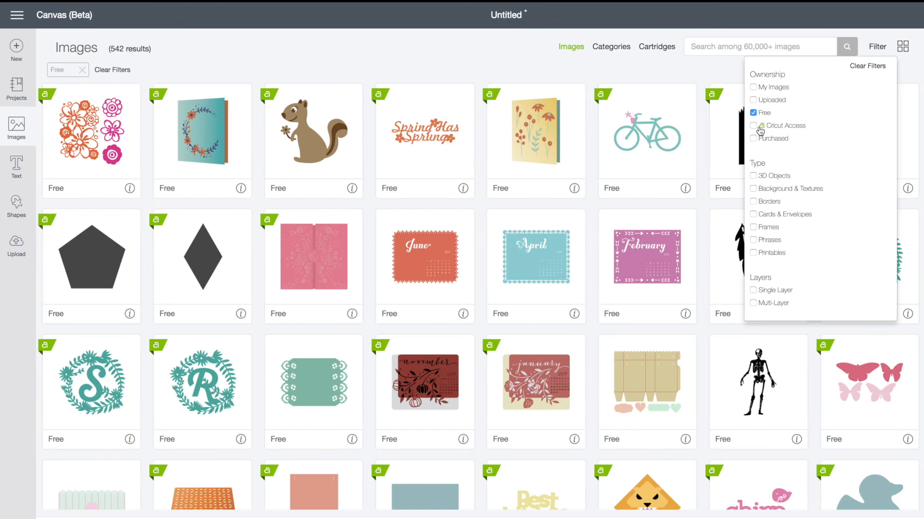
click(753, 100)
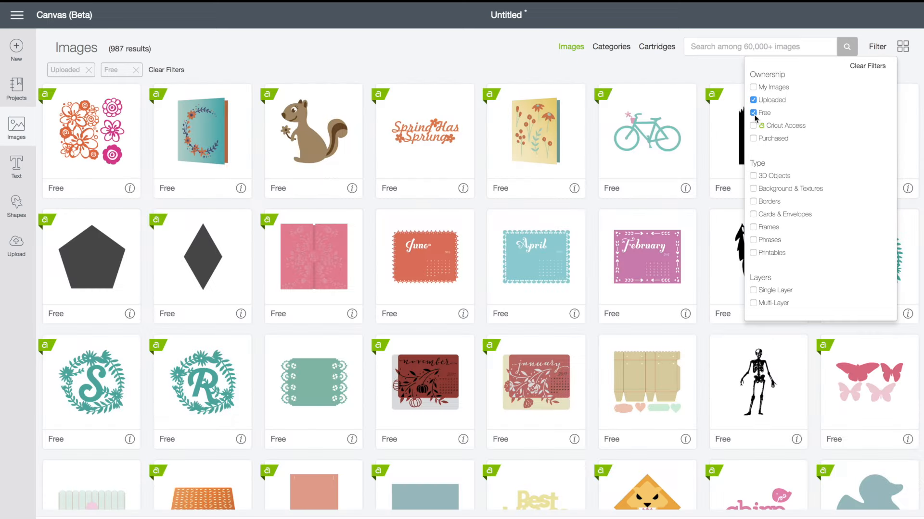
click(753, 112)
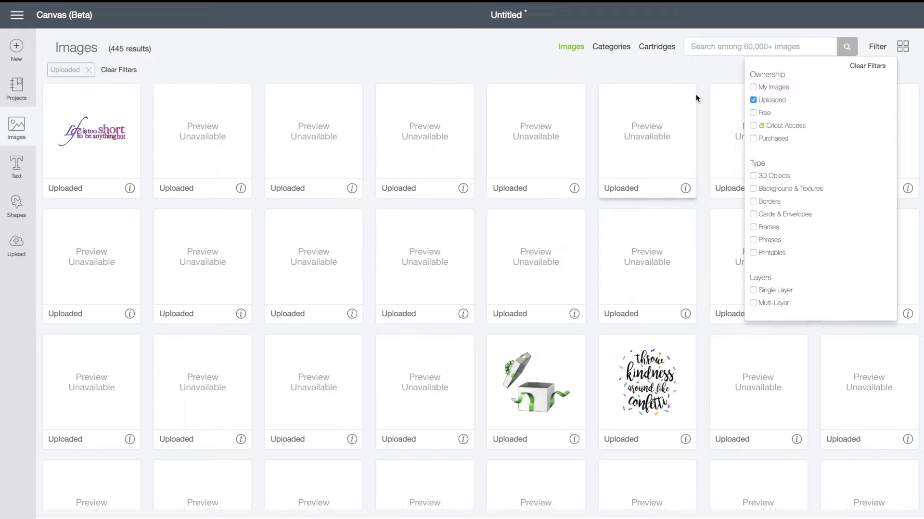
- Upload the Brooklyn 1 12x12 pattern fill tagged with theme Miscellaneous, style Textures and color Multicolor, and save it
click(17, 248)
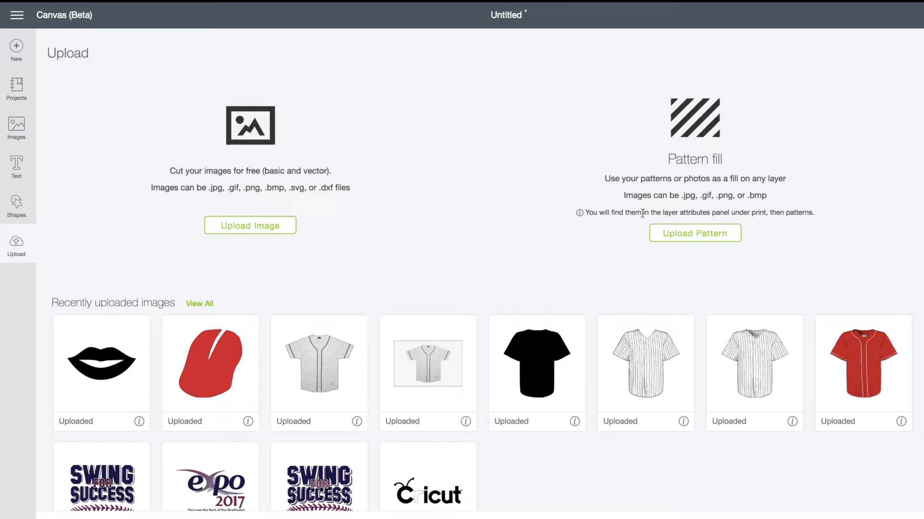
click(695, 235)
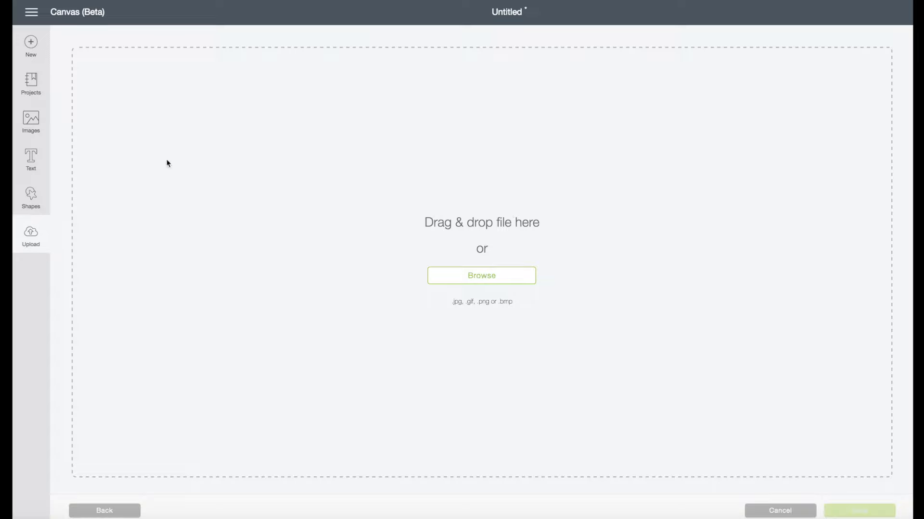
drag(14, 130, 428, 197)
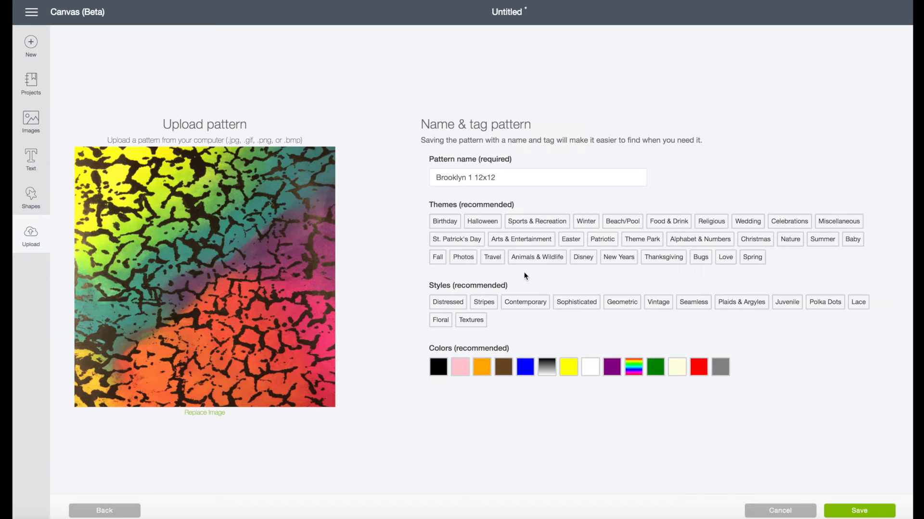
click(822, 226)
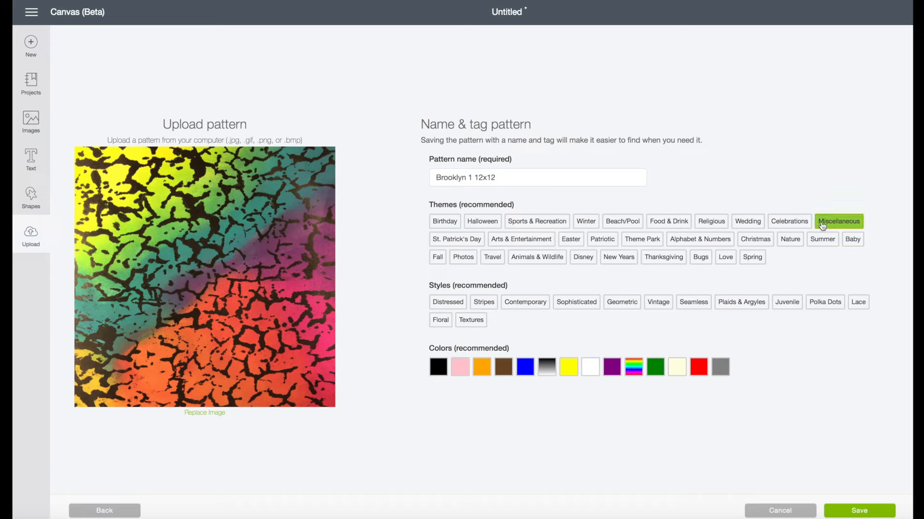
click(471, 324)
click(634, 368)
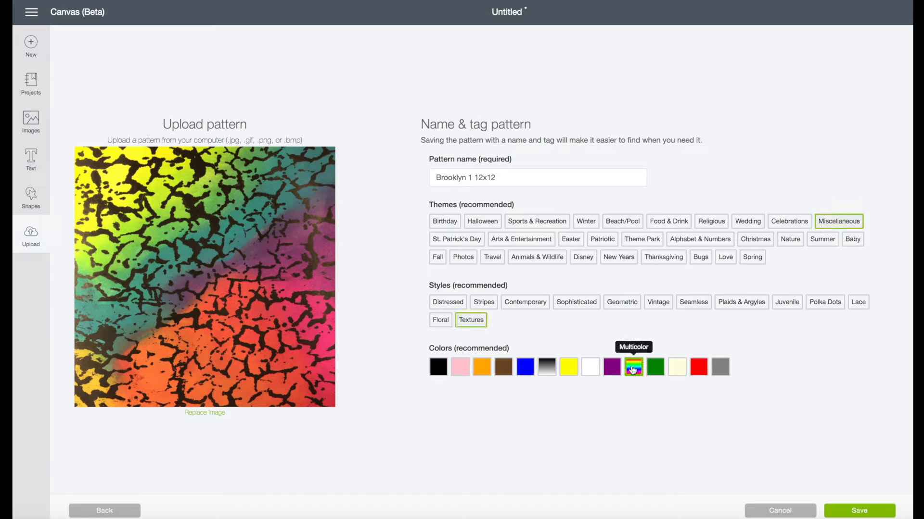
click(872, 513)
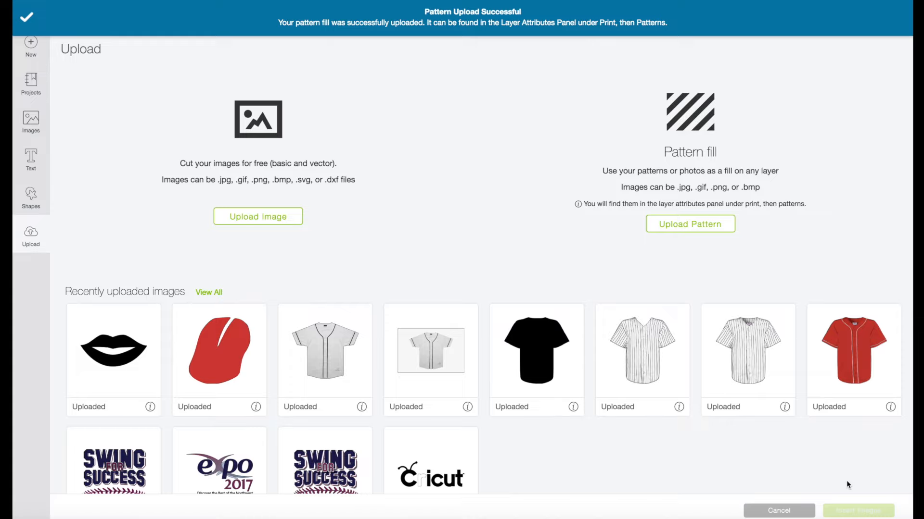
- Upload the vector image "throw kindness colors attached", save it and insert it on the canvas
click(252, 219)
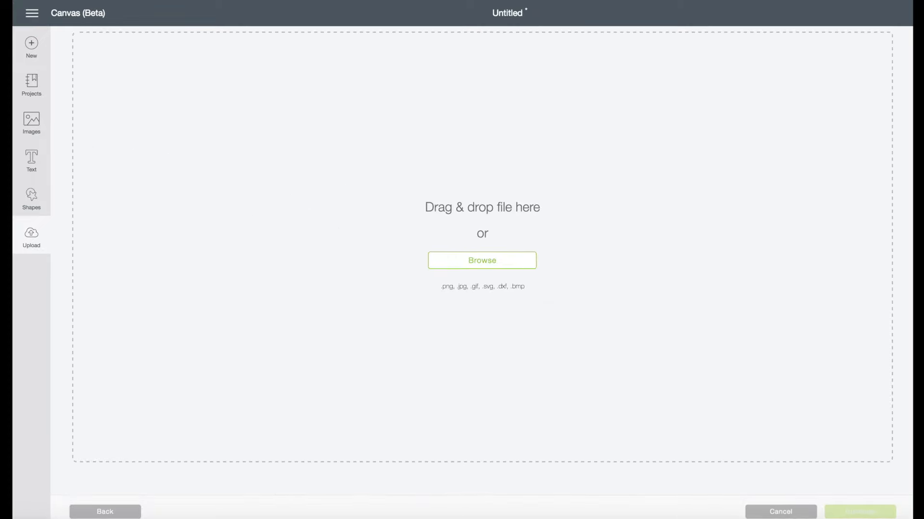
drag(13, 195, 417, 201)
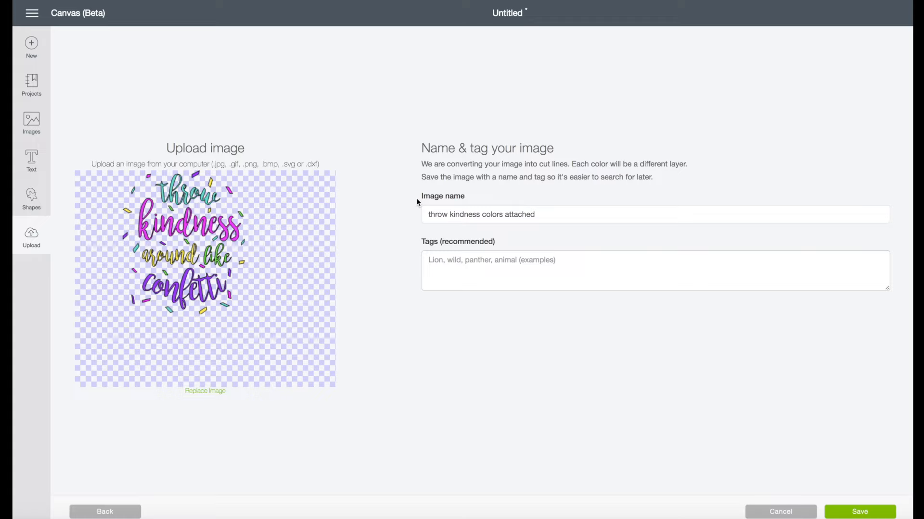
click(859, 513)
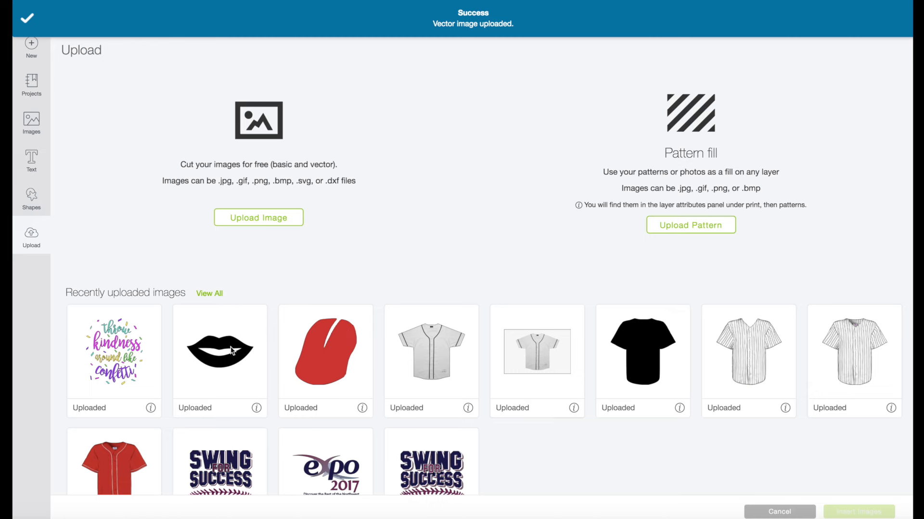
click(123, 370)
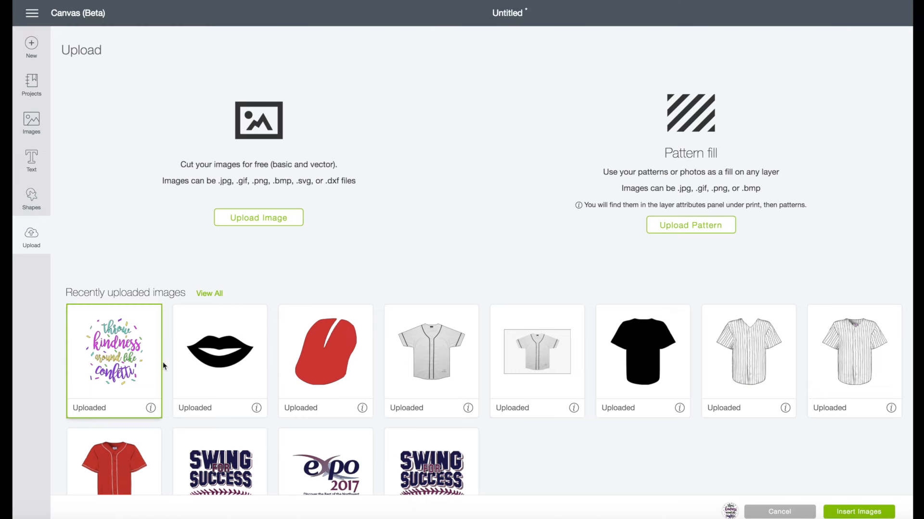
click(850, 511)
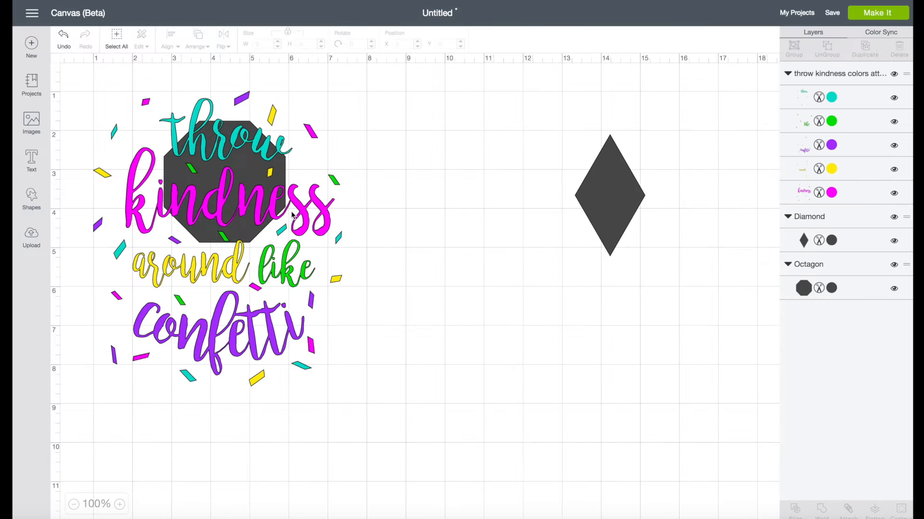
- Delete the octagon and the diamond, and move the throw kindness design to about X 4.667, Y 0.722
drag(256, 202, 305, 311)
click(235, 160)
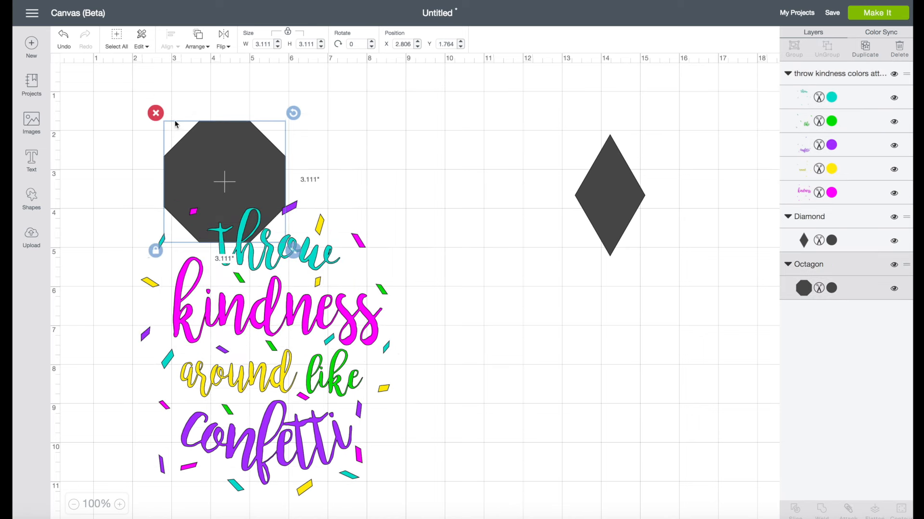
click(155, 113)
click(610, 175)
click(566, 127)
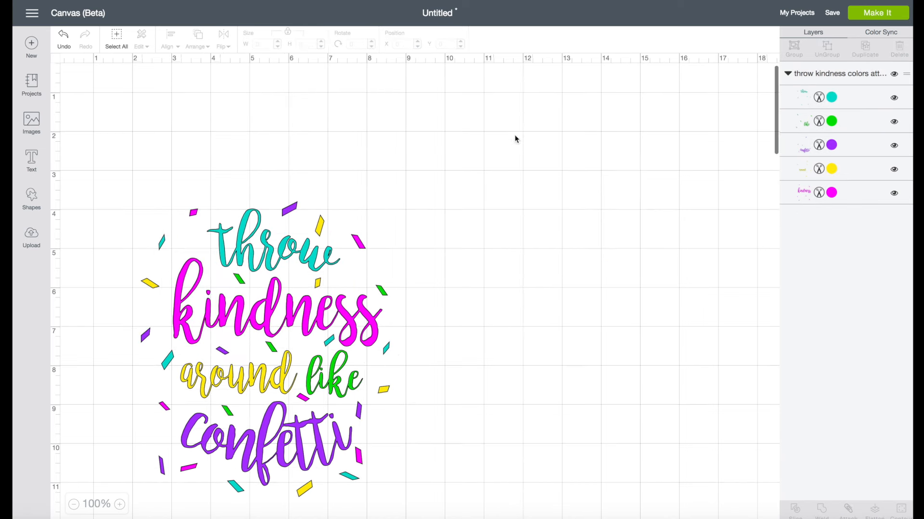
drag(319, 248, 415, 128)
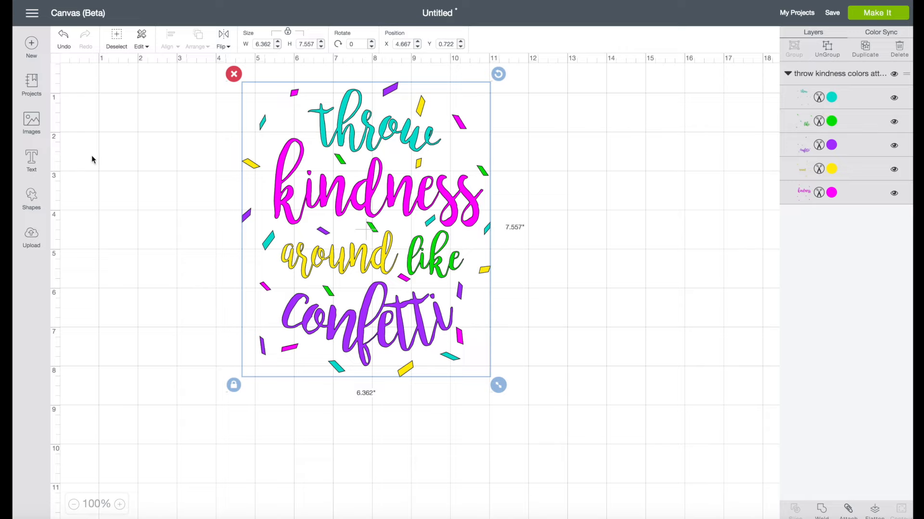
scroll(86, 161, down, 1)
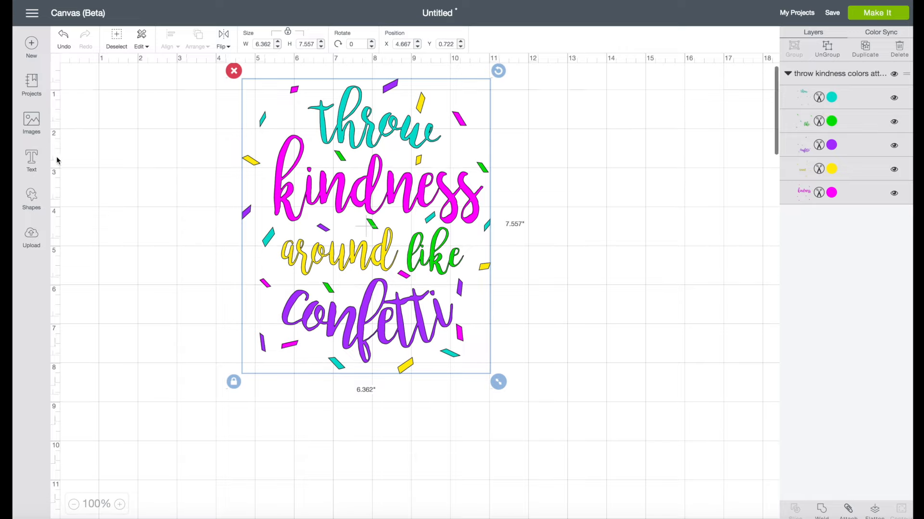
- Upload the single-layer "Throw kindness" picture file and set its image type to Moderately complex
click(31, 235)
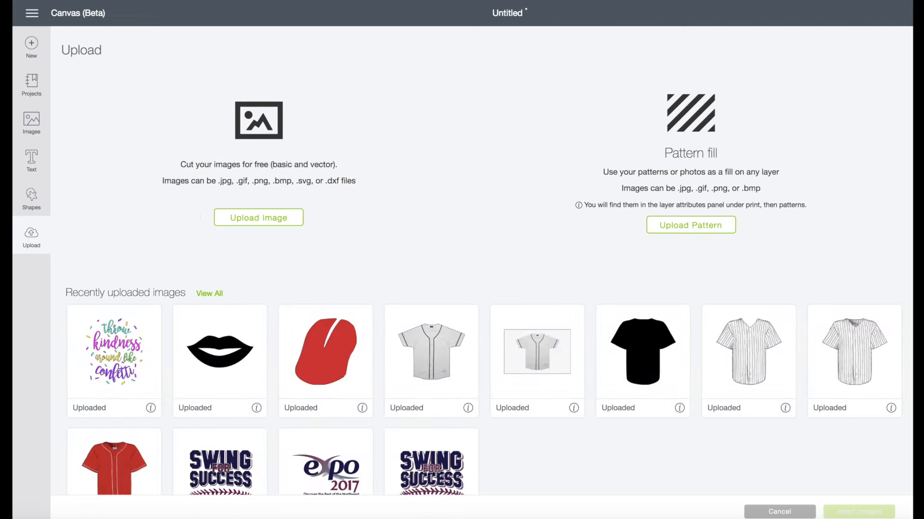
mouse_move(15, 114)
mouse_down()
mouse_move(213, 158)
mouse_move(13, 120)
mouse_up()
click(254, 219)
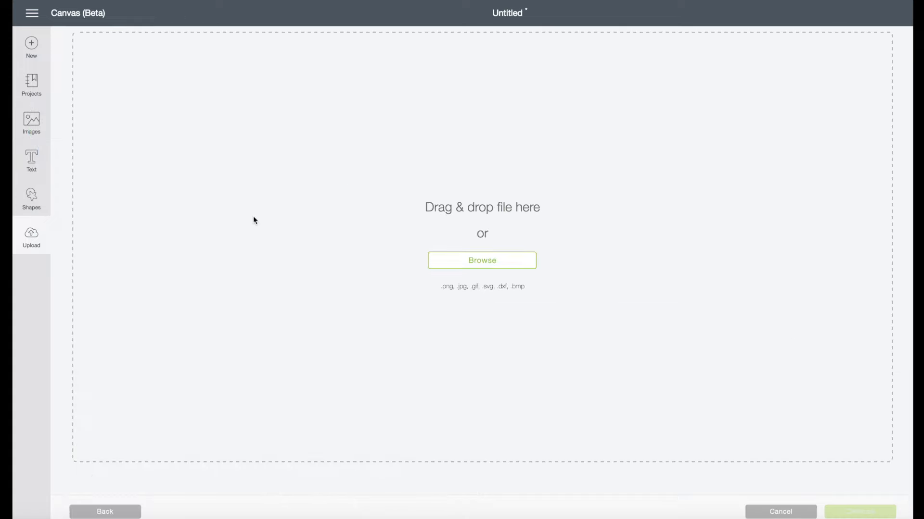
drag(15, 117, 485, 235)
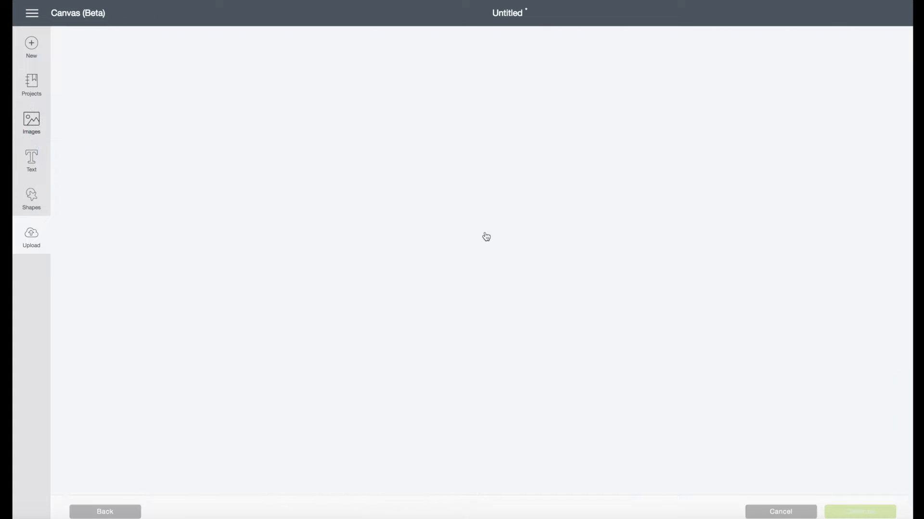
click(563, 327)
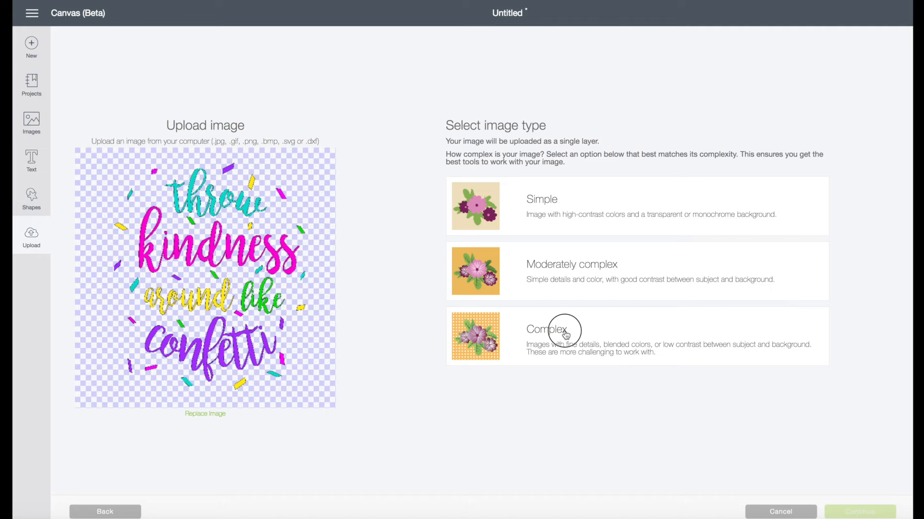
click(533, 283)
click(861, 512)
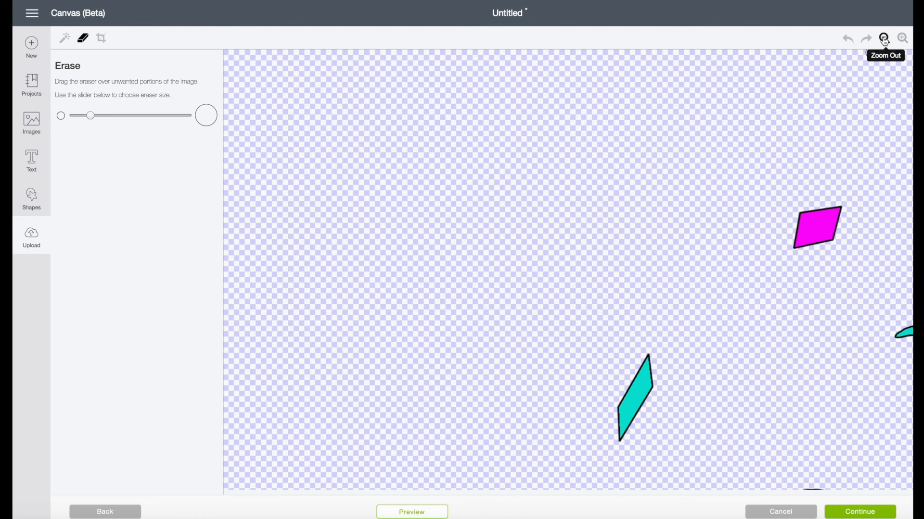
- Keep the whole picture without erasing anything, save it as a print then cut image named "Throw kindness" and insert it
click(884, 39)
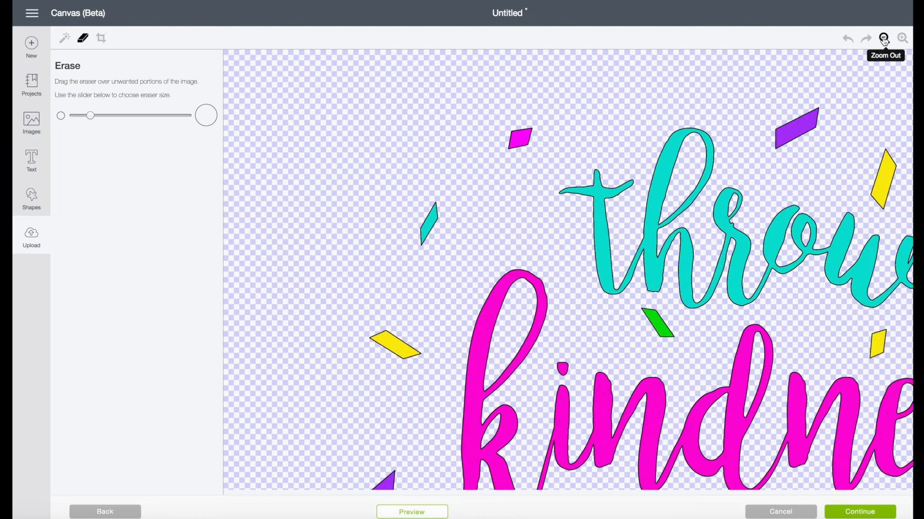
click(884, 39)
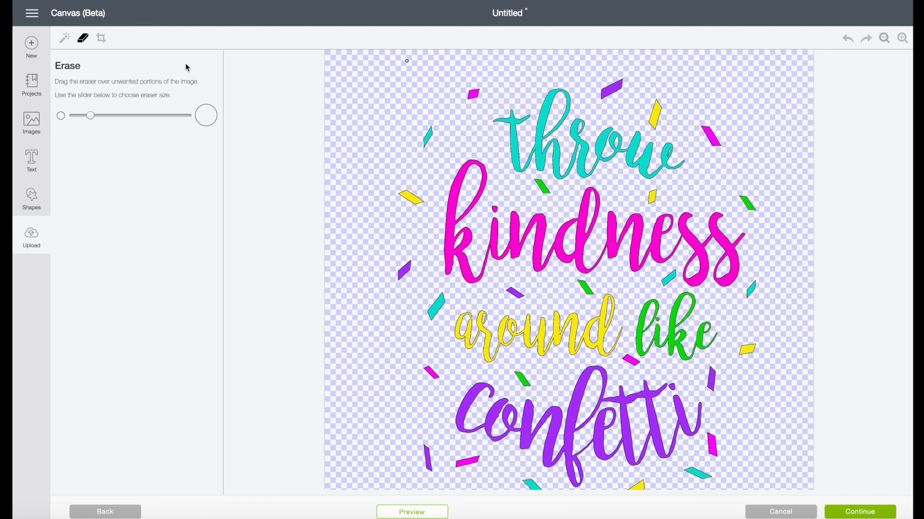
scroll(447, 155, down, 2)
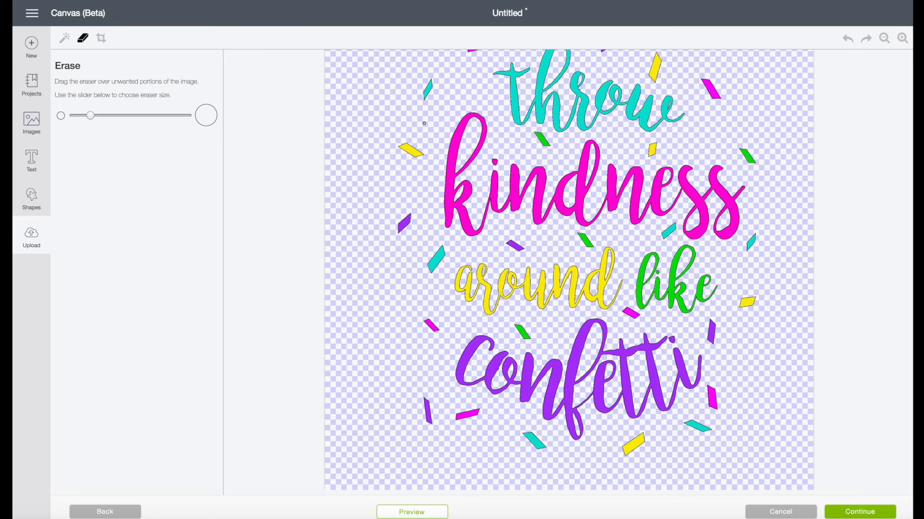
click(860, 513)
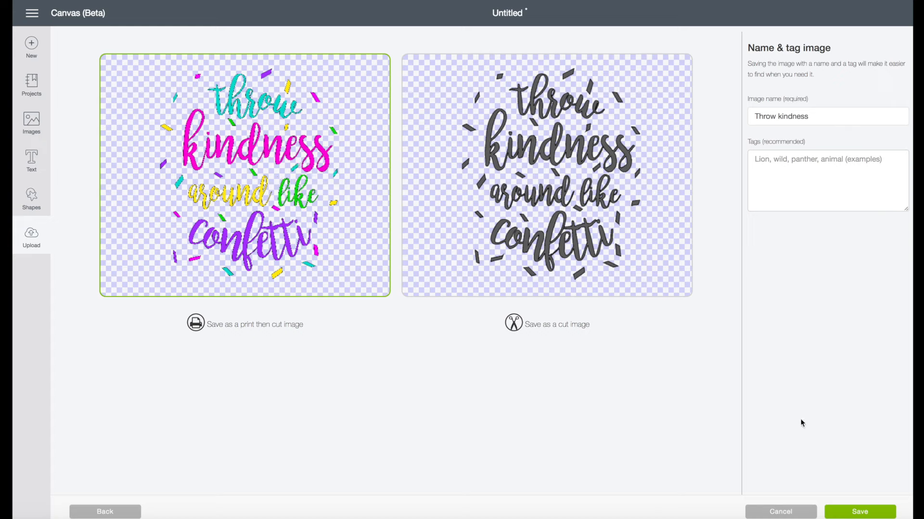
click(861, 513)
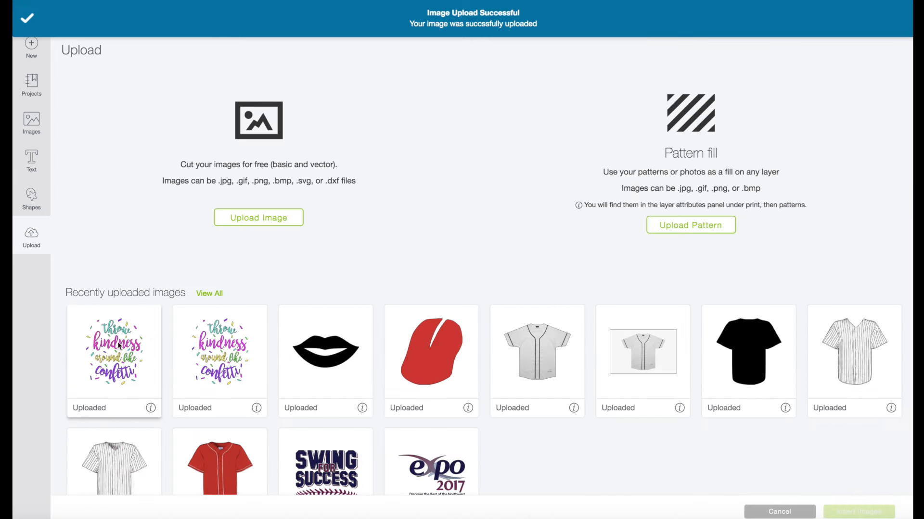
click(117, 346)
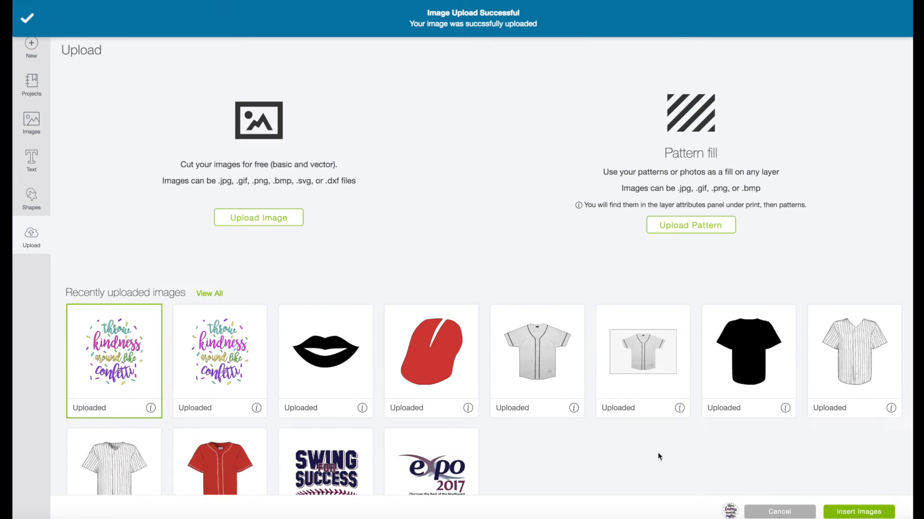
click(859, 513)
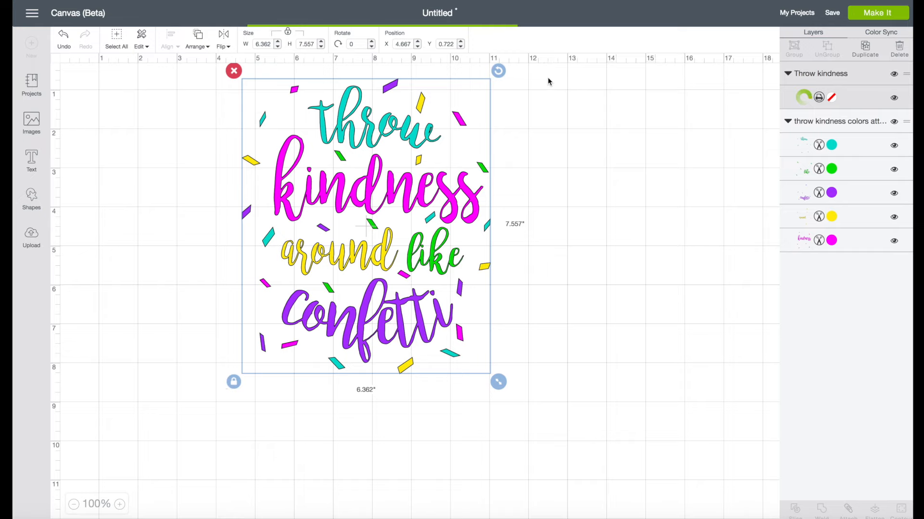
- Set the print then cut image's width to 5 inches and place it beside the cut design at about X 12.014, Y 1.736
drag(470, 197, 421, 114)
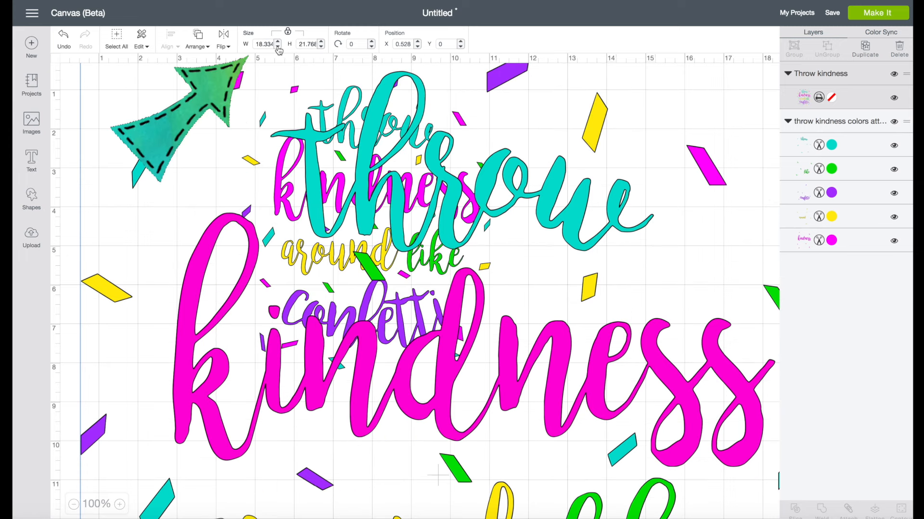
click(278, 47)
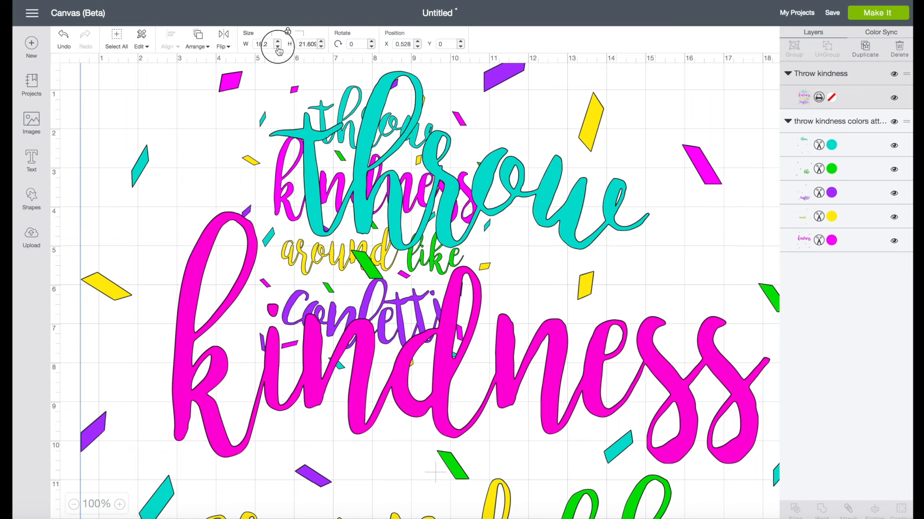
click(277, 47)
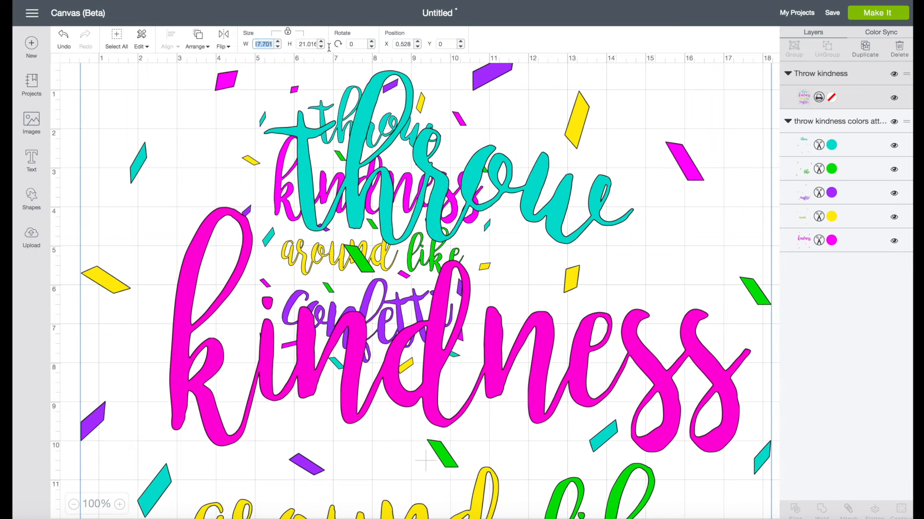
text(5)
key(Return)
drag(219, 130, 668, 199)
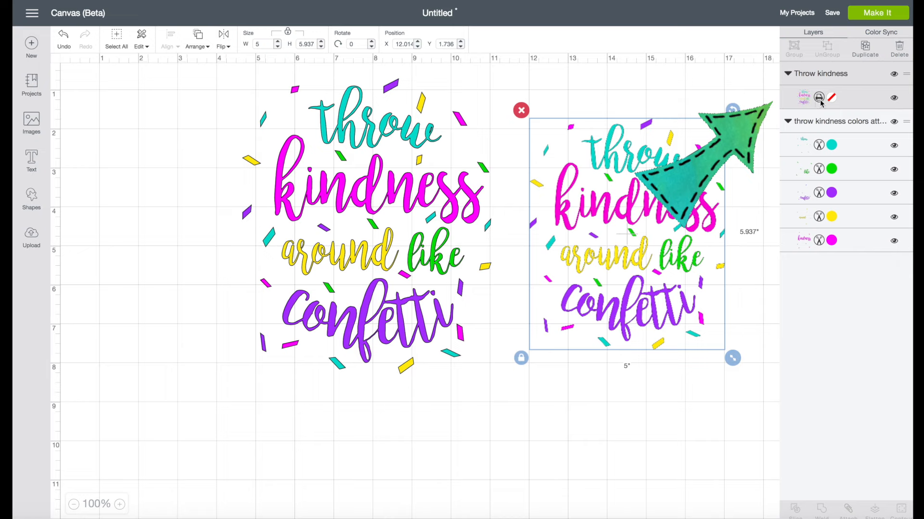
- Switch the print then cut image's line type to Cut and back to Print
click(818, 98)
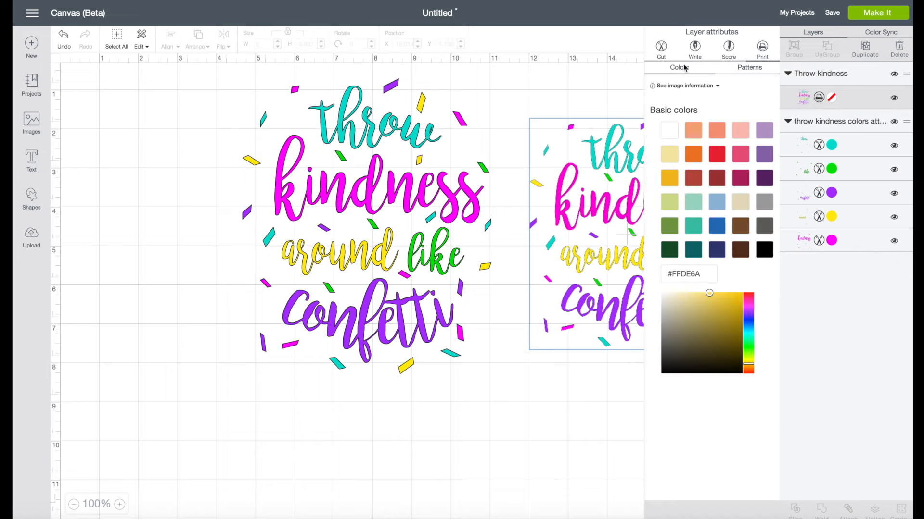
click(661, 47)
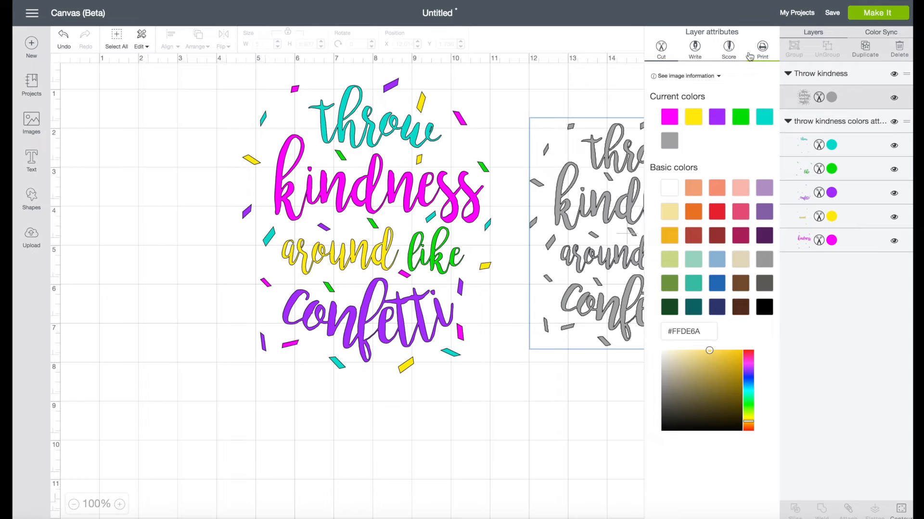
click(762, 48)
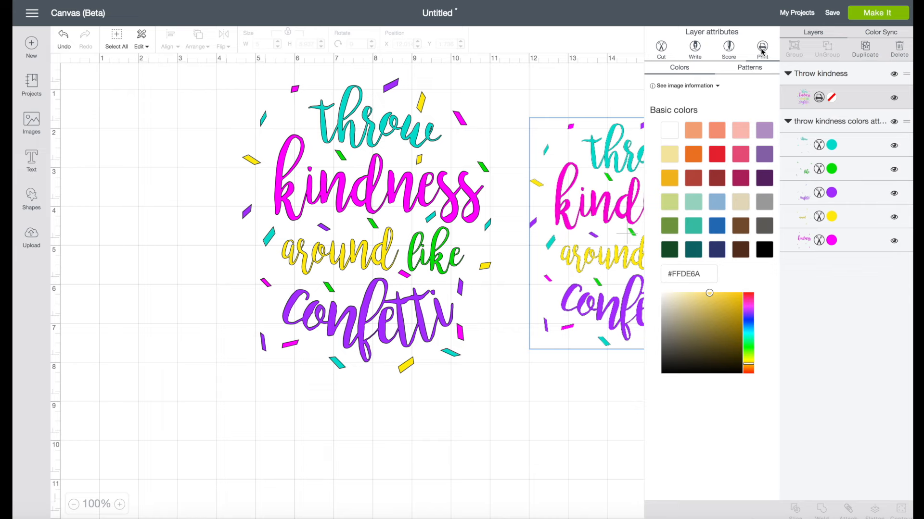
click(631, 99)
- Hide the multi-layer throw kindness cut design and move the print then cut image to about X 2.514, Y 1.75
mouse_move(622, 162)
mouse_down()
mouse_move(633, 166)
mouse_move(615, 161)
mouse_move(624, 161)
mouse_up()
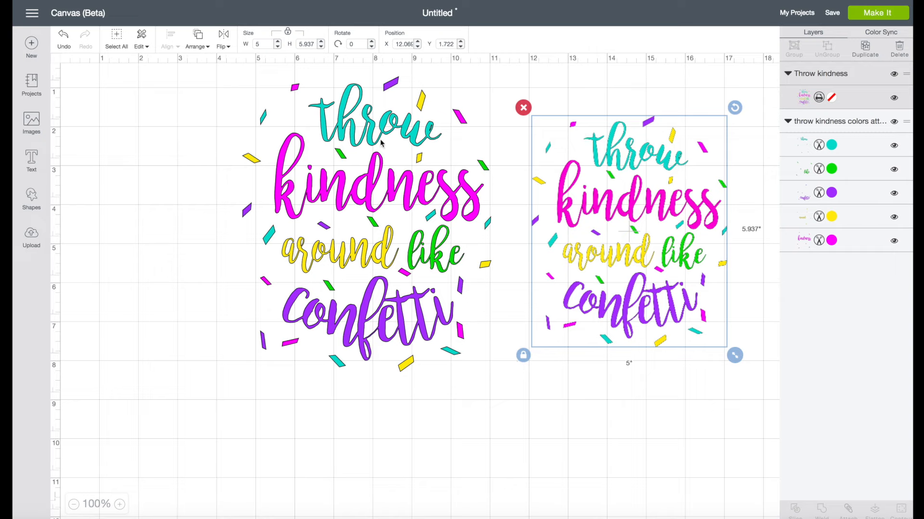
drag(361, 124, 349, 136)
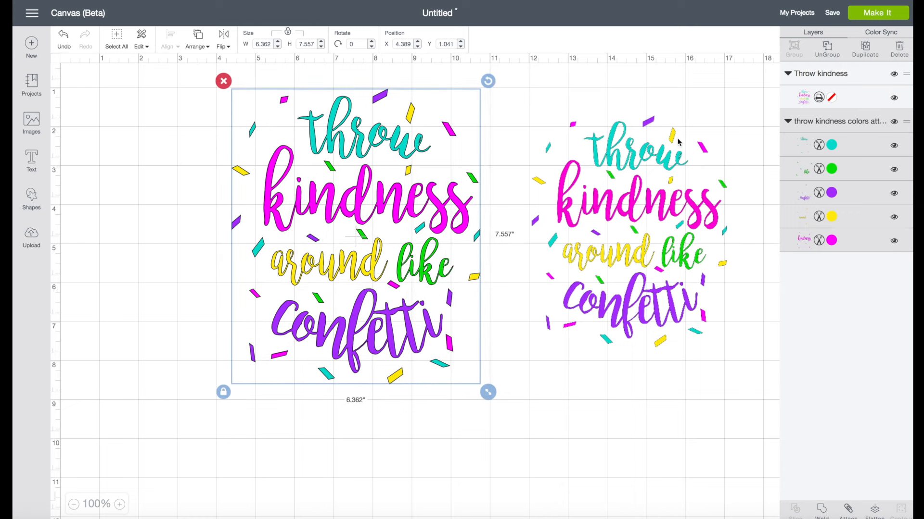
click(894, 121)
drag(667, 158, 290, 157)
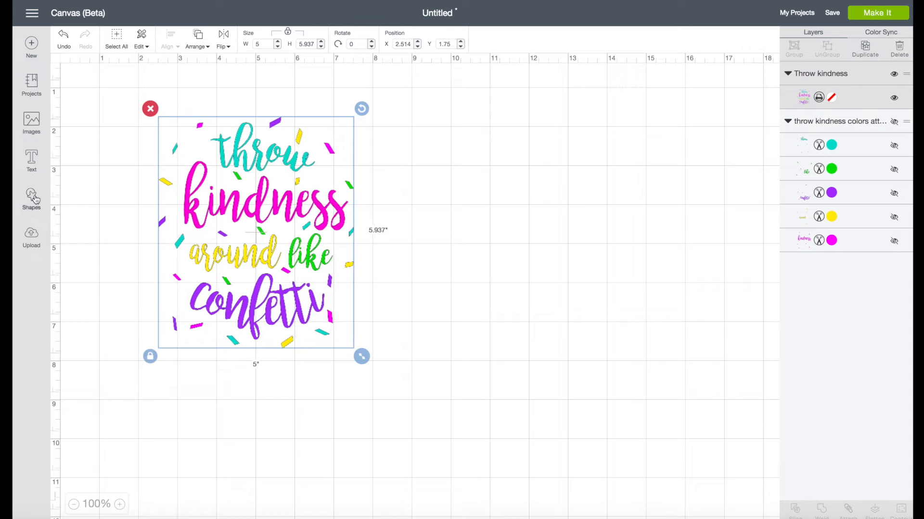
- Add a square, unlock its proportions, resize it to about 5.806 by 6.736 inches and place it over the image at about X 2.028, Y 1.306
click(31, 196)
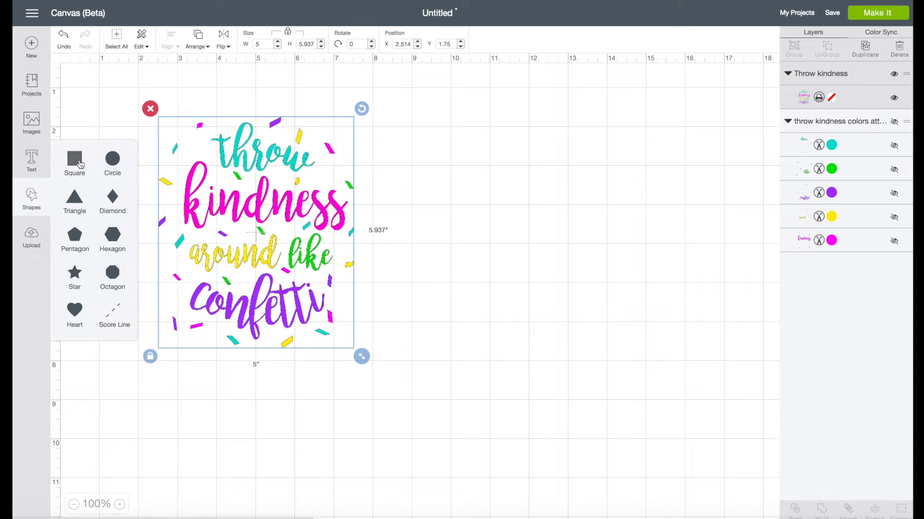
click(78, 164)
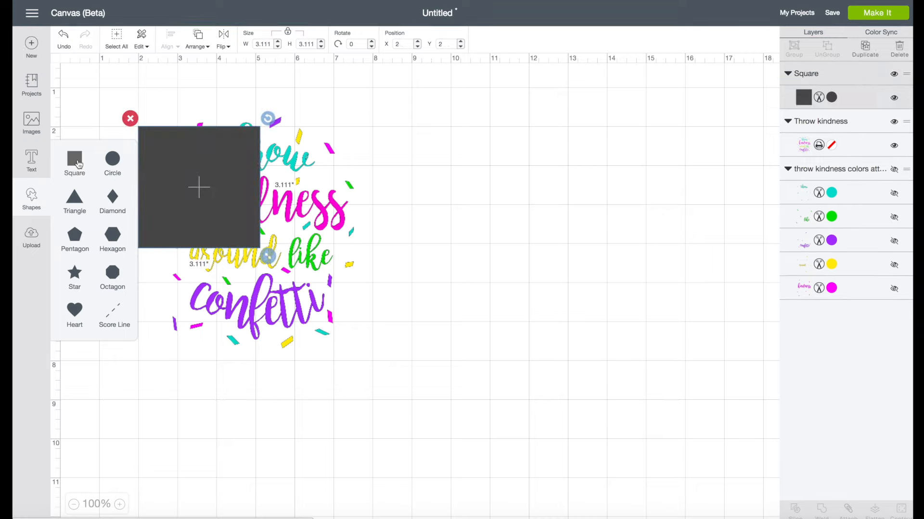
click(169, 225)
click(130, 258)
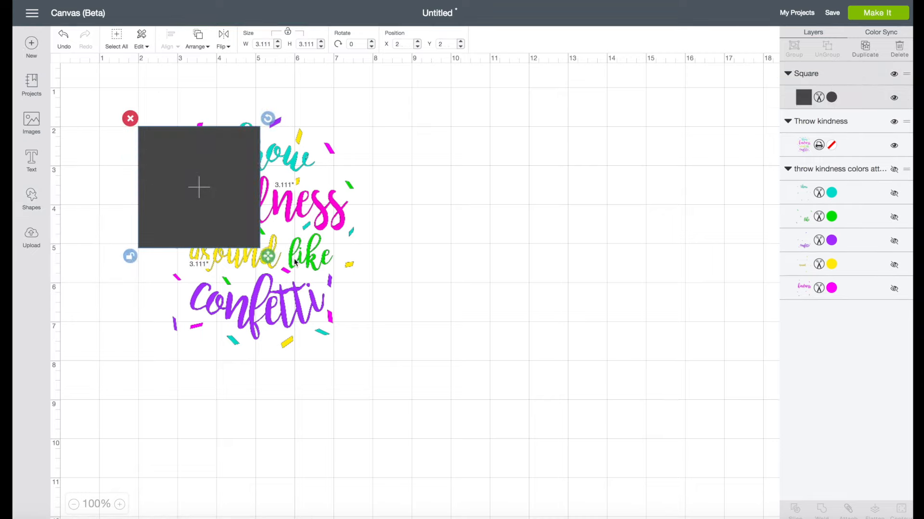
drag(267, 259, 370, 399)
drag(321, 351, 323, 322)
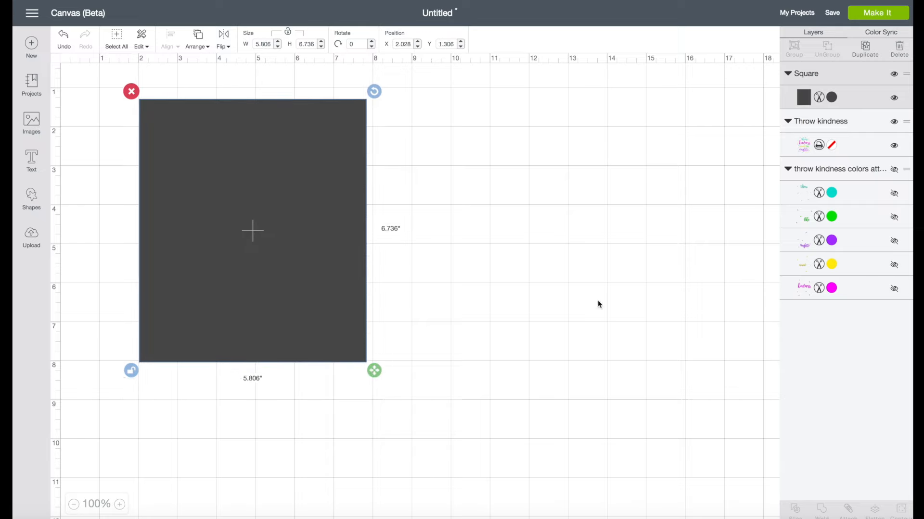
- Color the rectangle black (#000000) and send it to the back, behind the throw kindness image
click(833, 97)
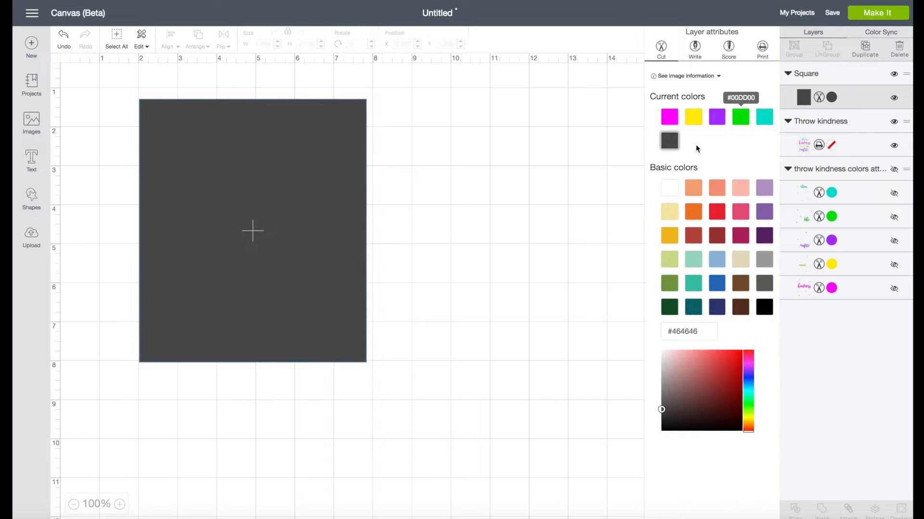
click(765, 310)
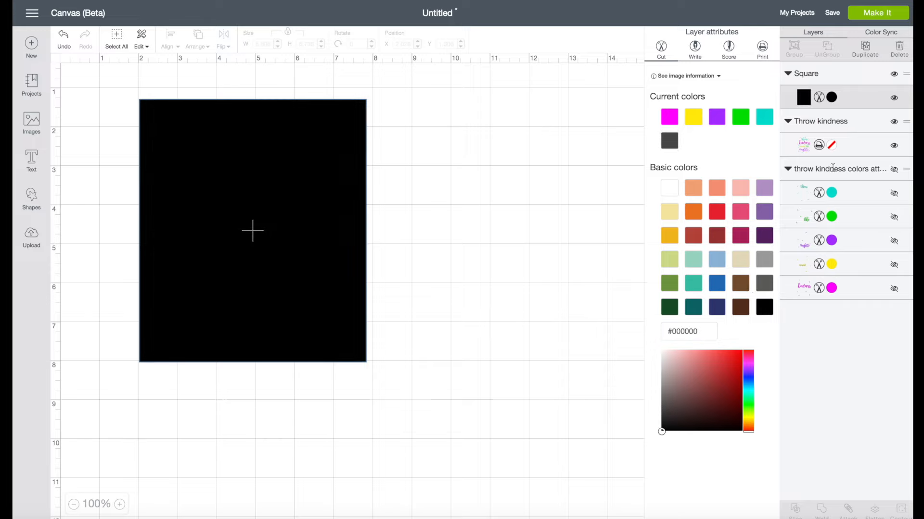
click(351, 102)
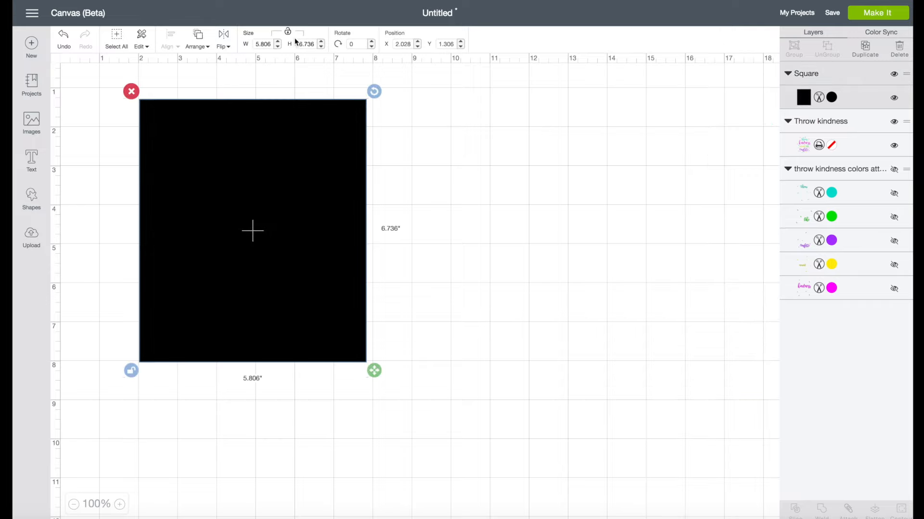
click(203, 45)
click(198, 65)
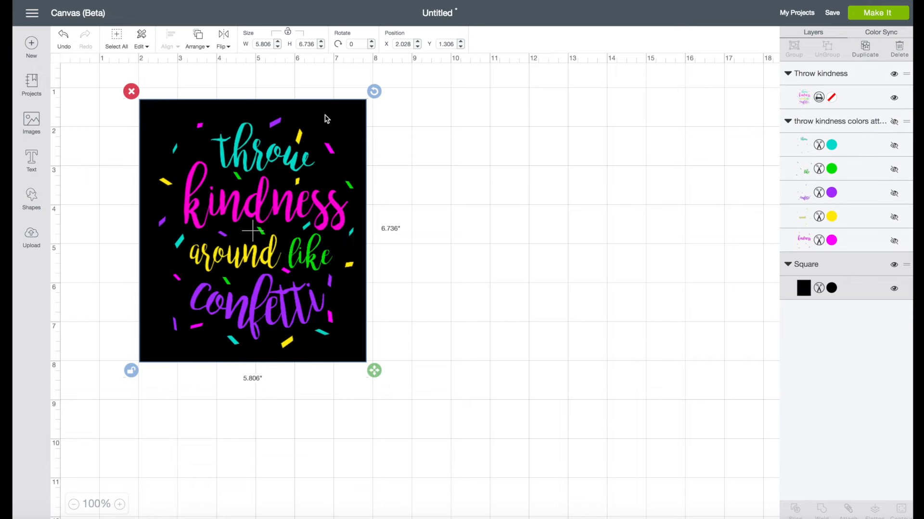
- Nudge the throw kindness image until it sits centered on the black rectangle
click(504, 239)
drag(298, 207, 298, 209)
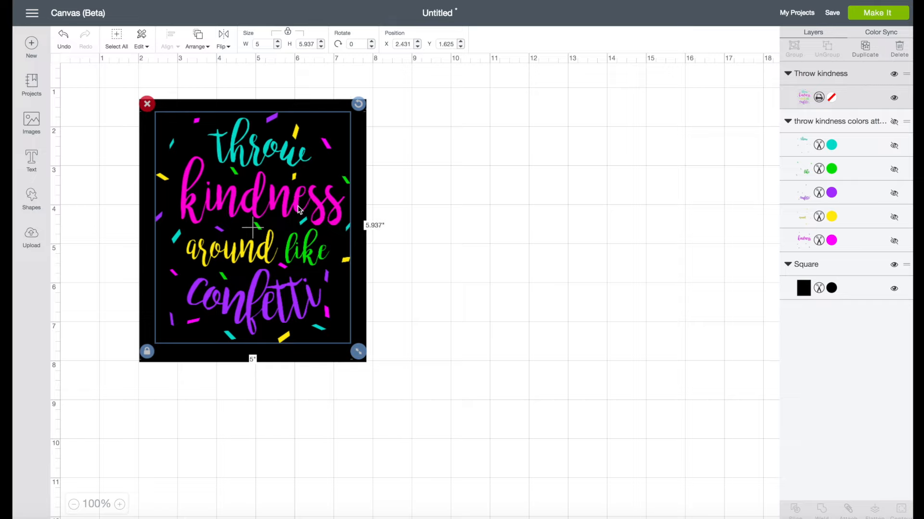
click(439, 204)
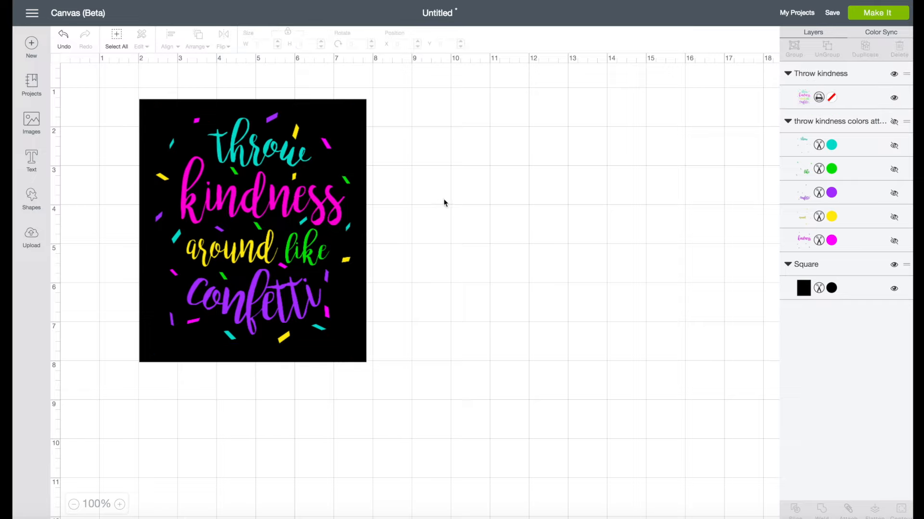
click(255, 152)
drag(254, 152, 253, 152)
click(194, 105)
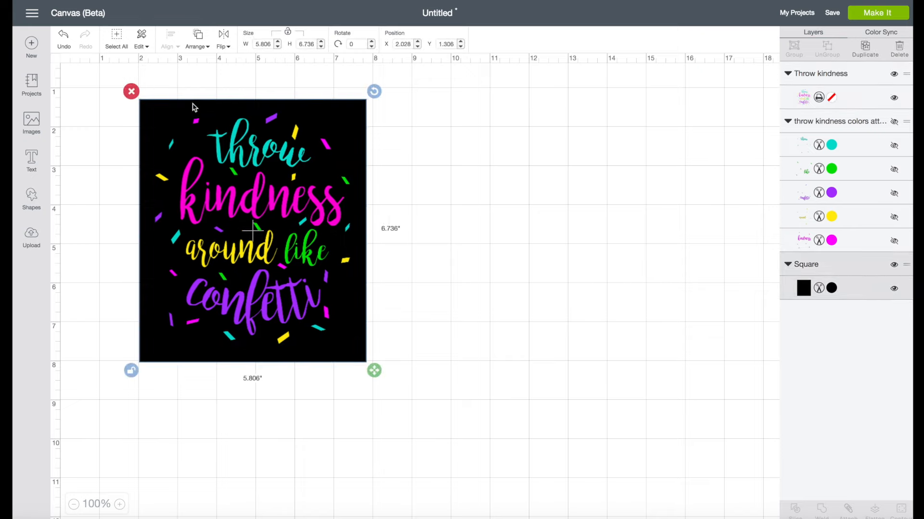
drag(275, 153, 274, 154)
click(408, 155)
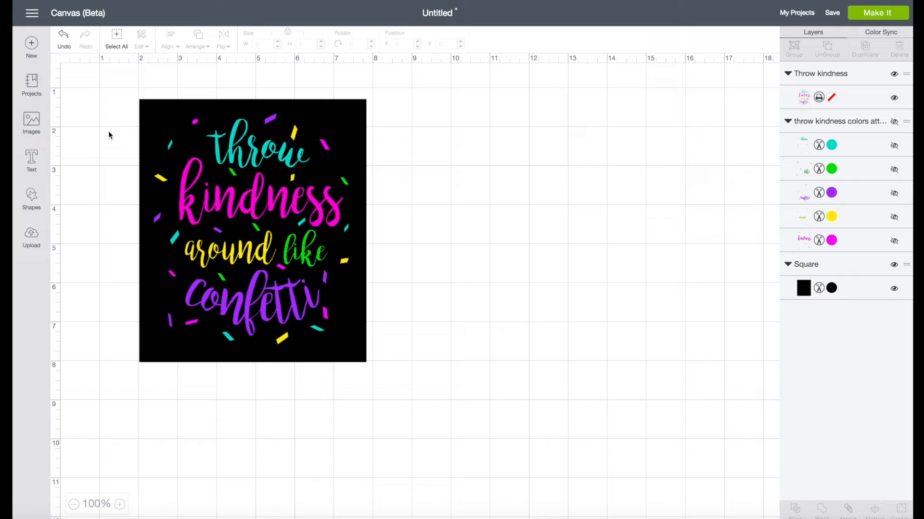
- Flatten the throw kindness image and the black rectangle into one printable image and move it to about X 3.486, Y 1.444
drag(109, 133, 481, 254)
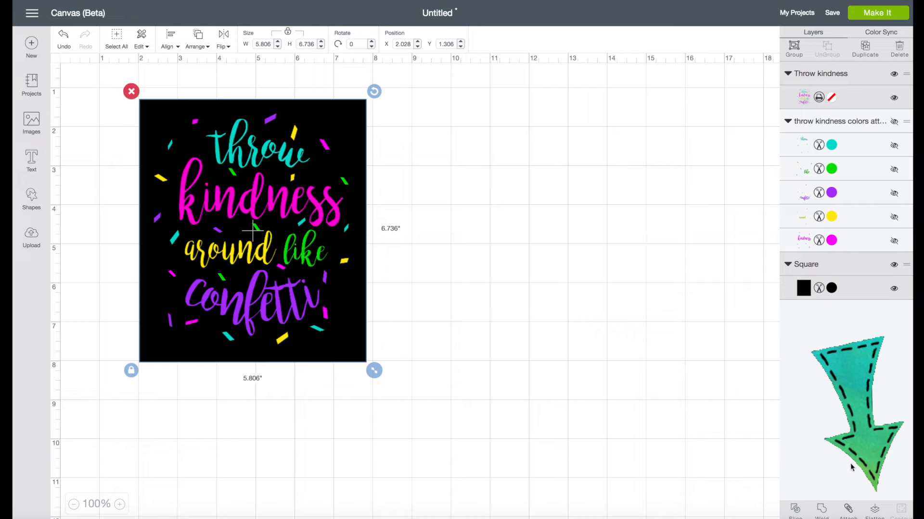
click(874, 509)
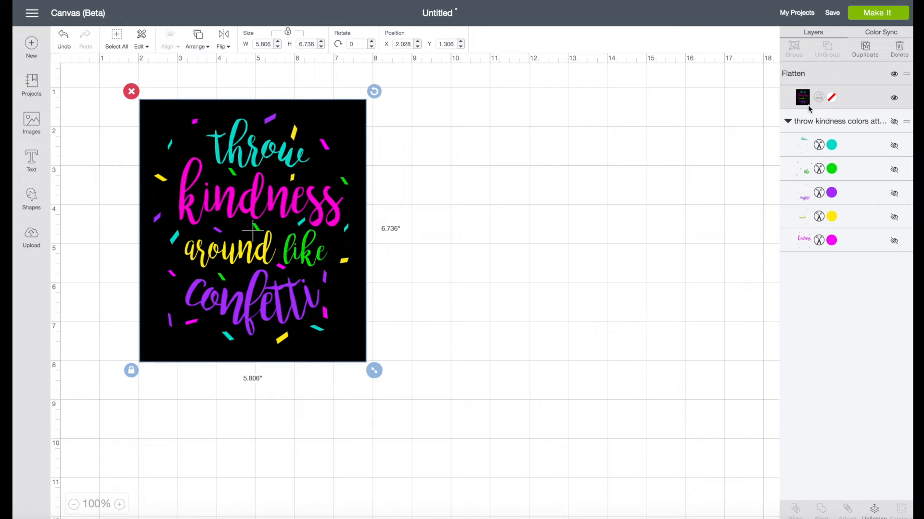
drag(323, 178, 428, 196)
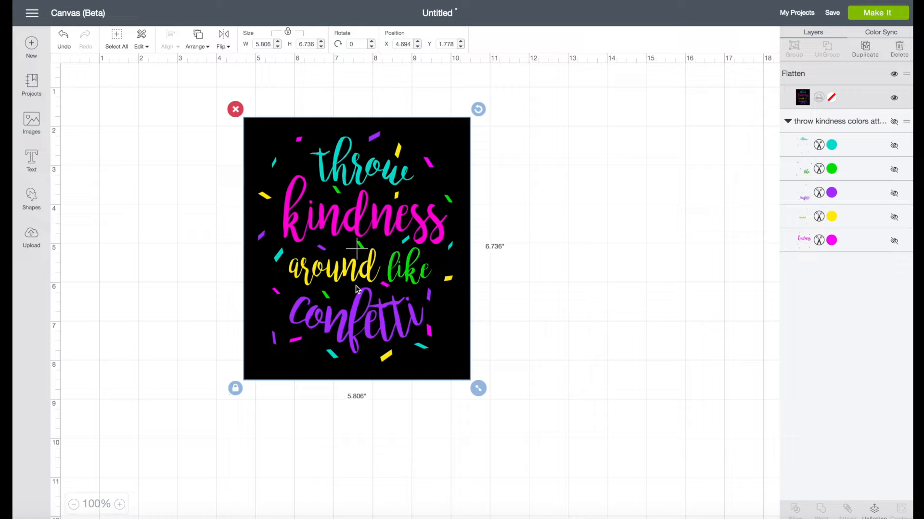
drag(369, 265, 322, 254)
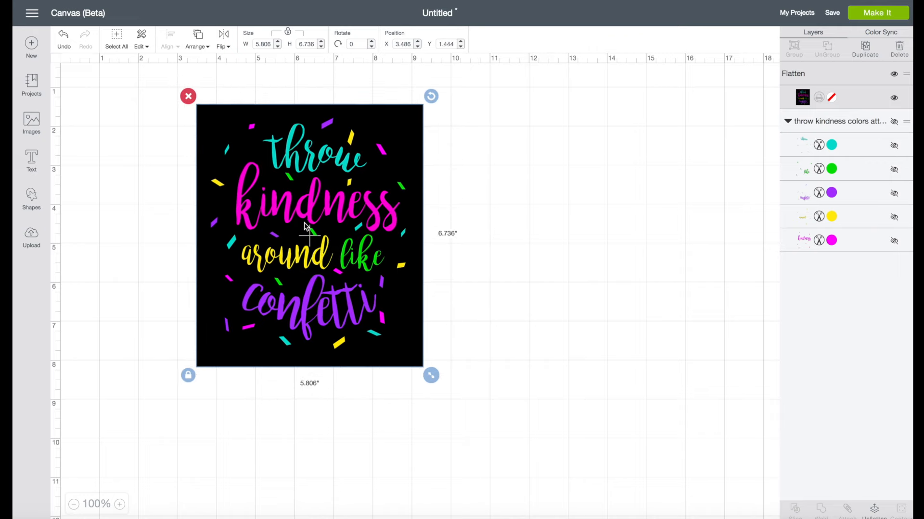
- Upload the photo of the couple as a new image, set its image type to Complex and continue to background removal
click(33, 236)
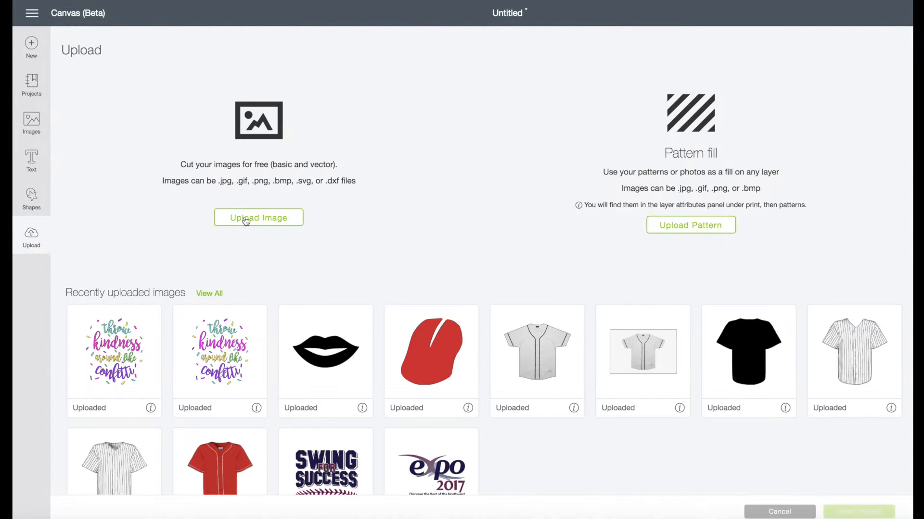
click(245, 220)
click(473, 260)
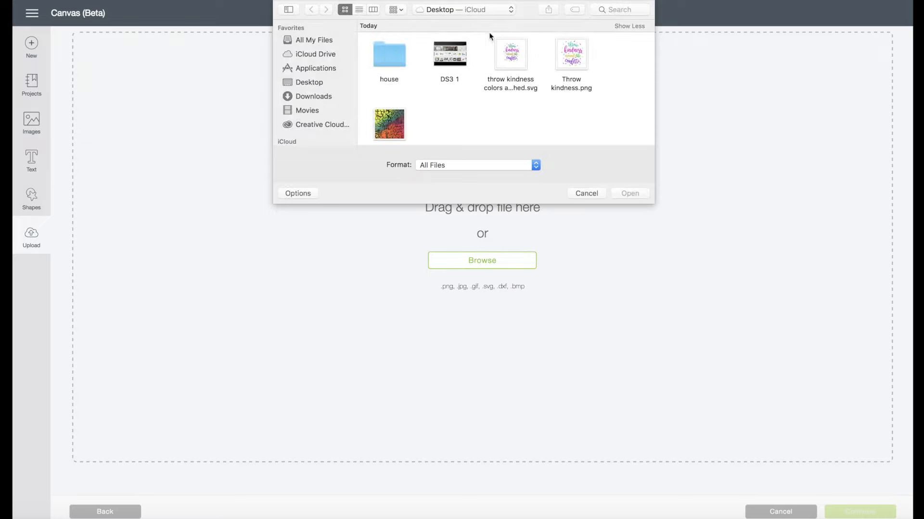
click(586, 193)
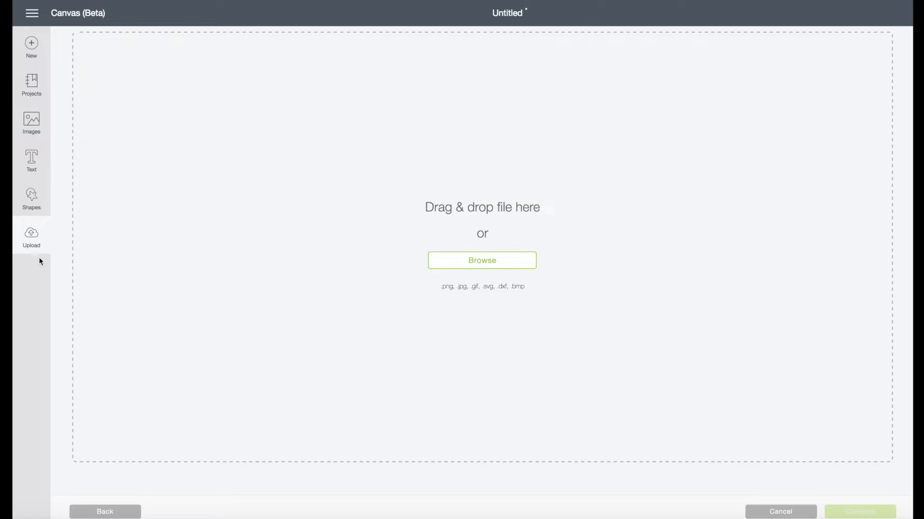
drag(0, 238, 487, 212)
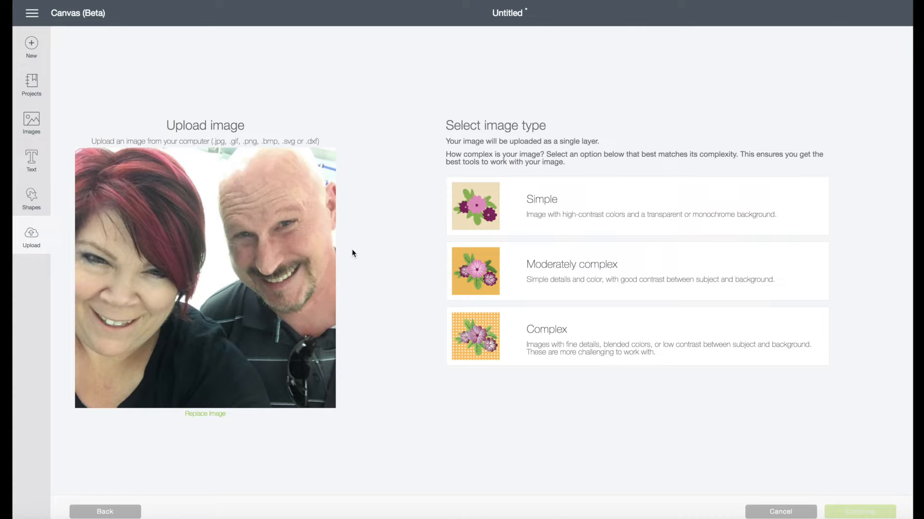
click(544, 337)
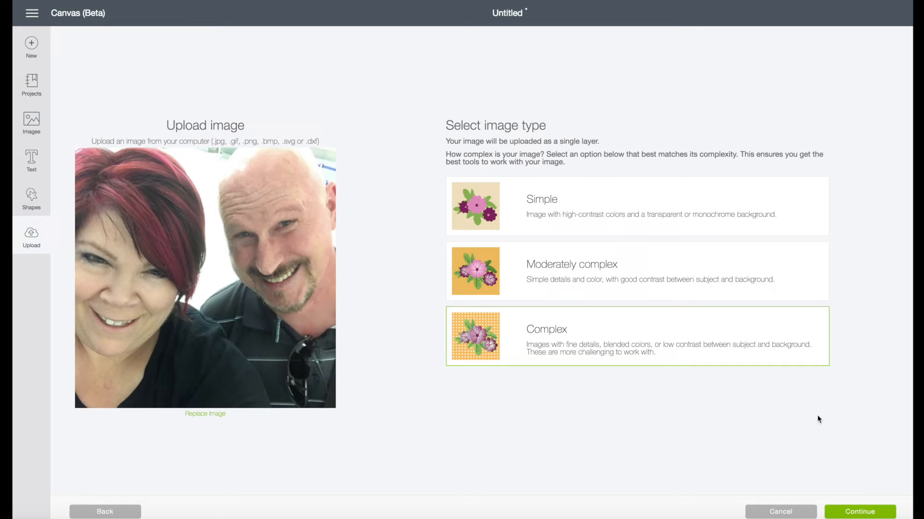
click(861, 512)
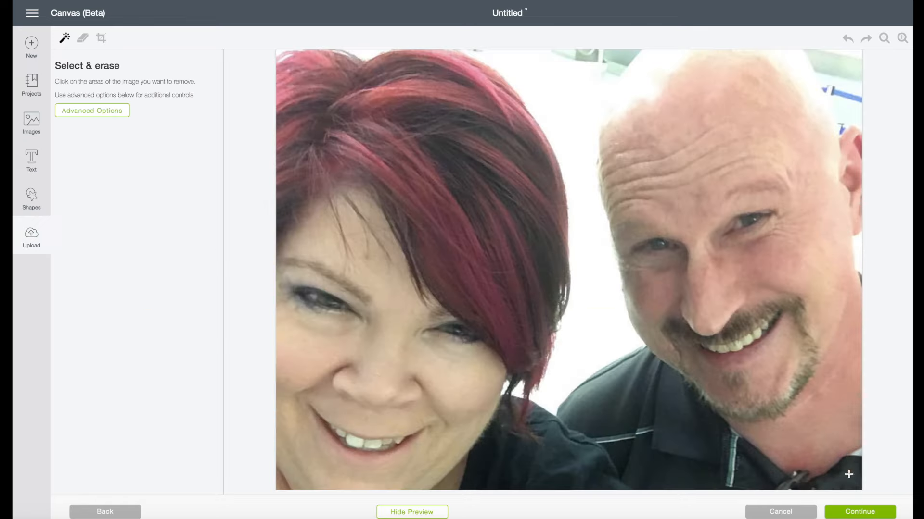
- Try Select & erase on the white background between the two heads, and undo the removal
click(83, 38)
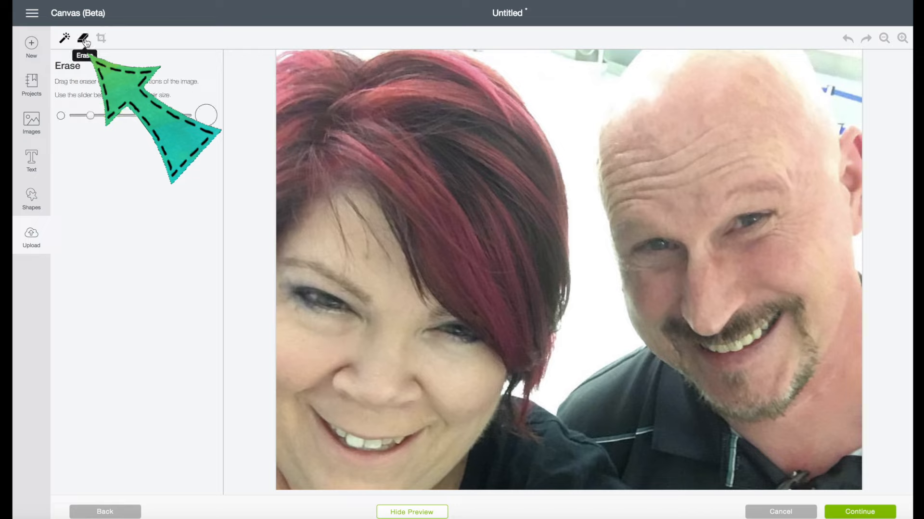
click(65, 39)
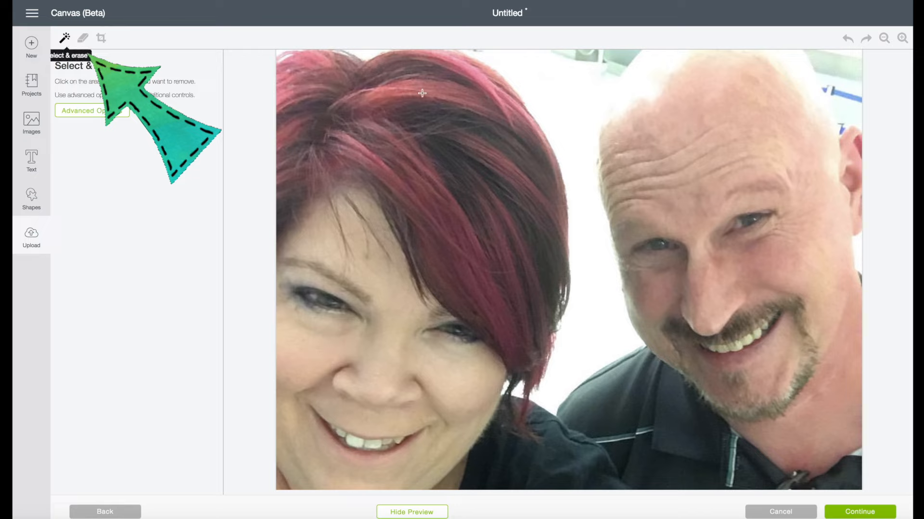
click(581, 117)
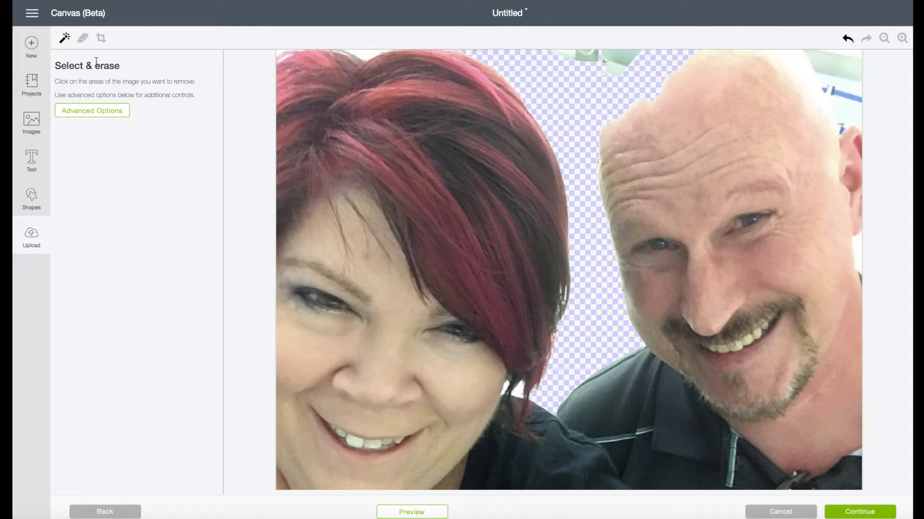
click(846, 40)
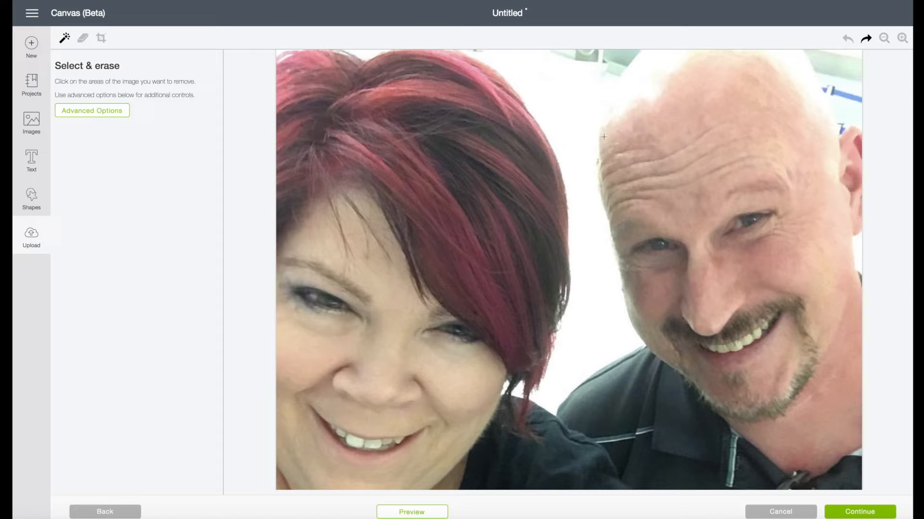
- Erase the background around the man's head and beside his ear, reducing the eraser size for the tight edges
click(83, 38)
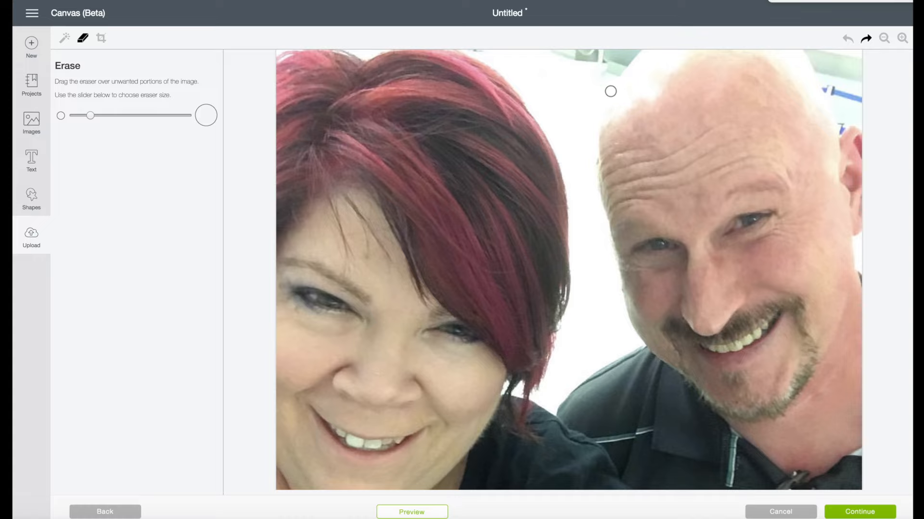
mouse_move(591, 163)
mouse_down()
mouse_move(594, 122)
mouse_move(614, 85)
mouse_move(670, 45)
mouse_move(808, 51)
mouse_move(842, 124)
mouse_up()
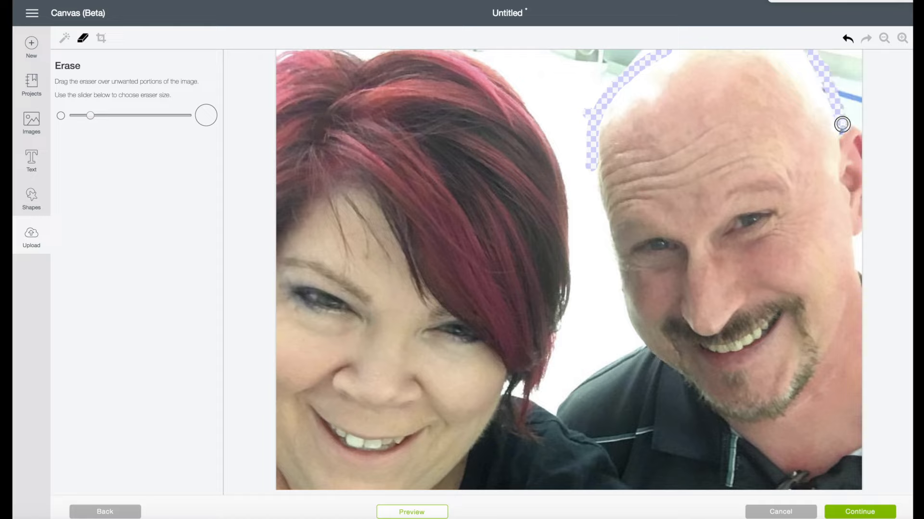
drag(91, 117, 76, 116)
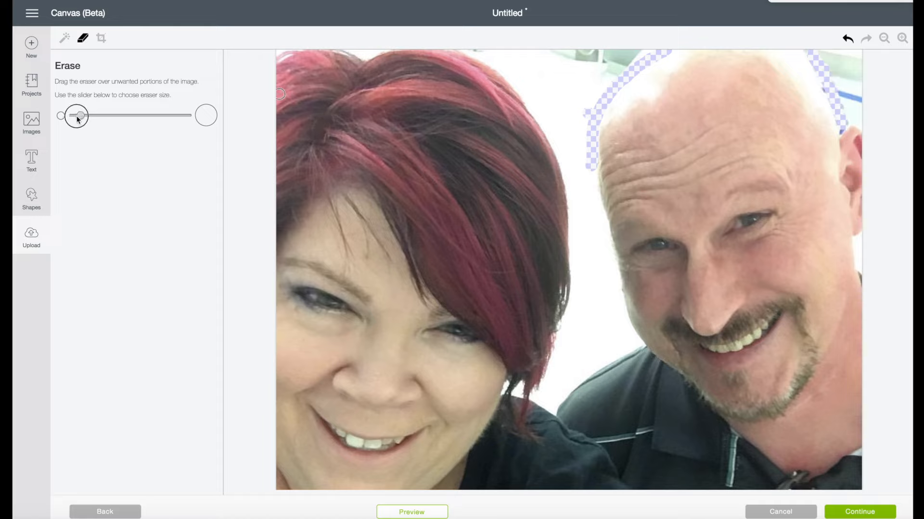
mouse_move(840, 130)
mouse_down()
mouse_move(838, 137)
mouse_move(850, 124)
mouse_move(865, 129)
mouse_up()
mouse_move(592, 167)
mouse_down()
mouse_move(599, 184)
mouse_move(594, 138)
mouse_move(598, 215)
mouse_up()
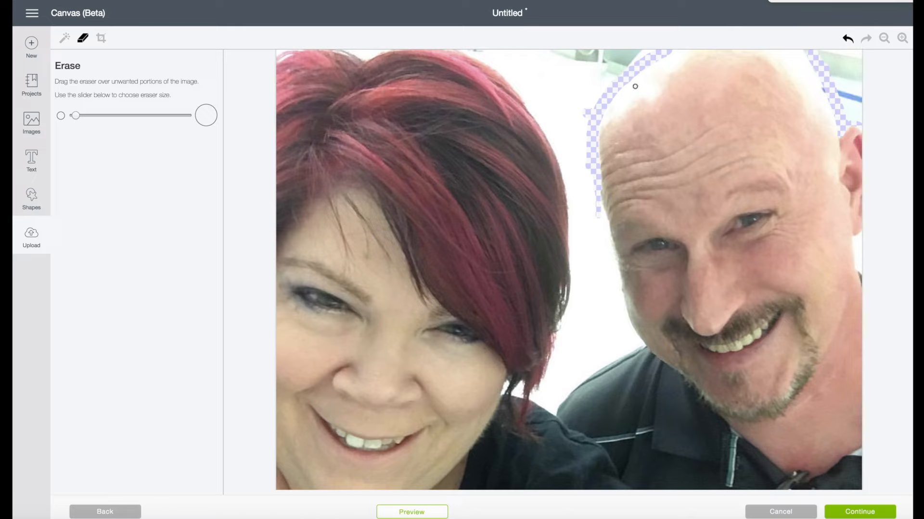
- Remove the remaining background around both heads with Select & erase and continue to the image saving page
click(65, 39)
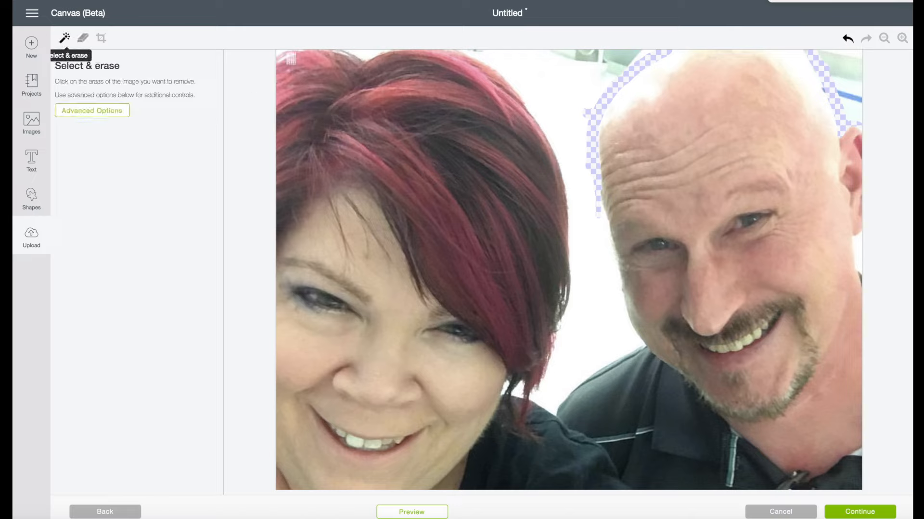
click(542, 74)
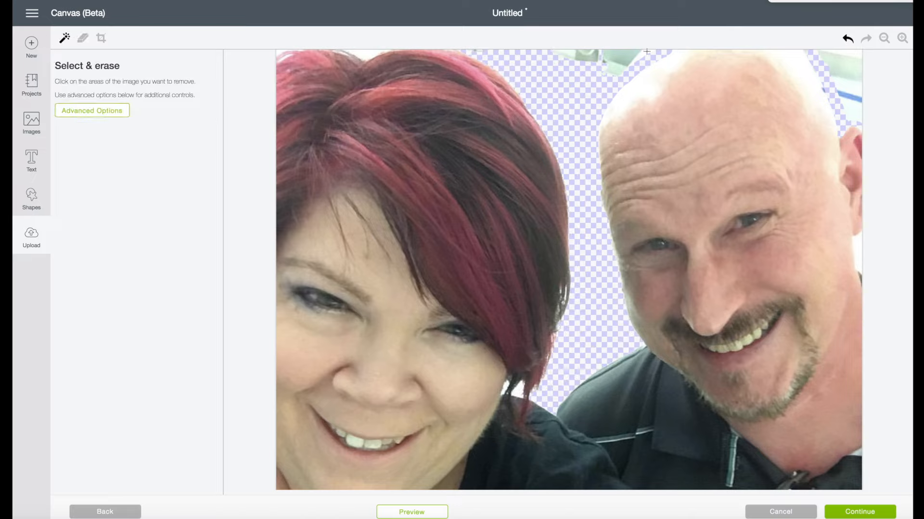
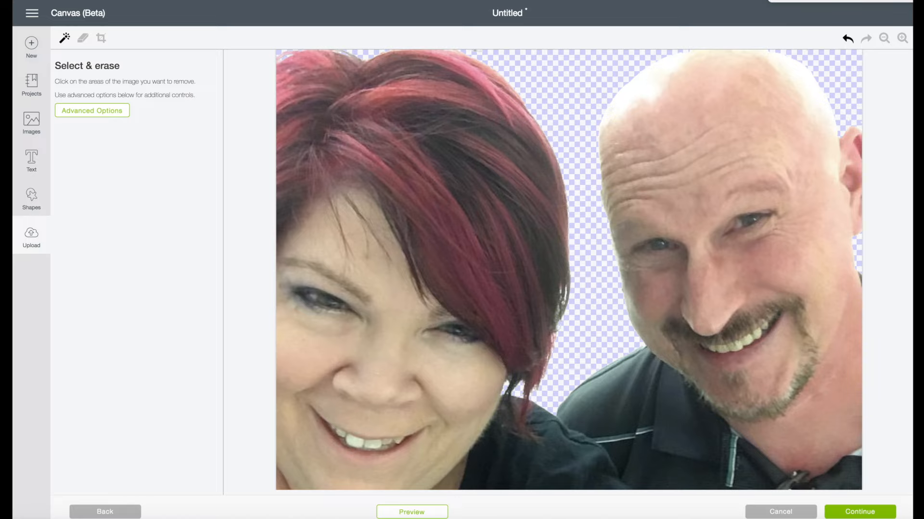
scroll(666, 379, down, 3)
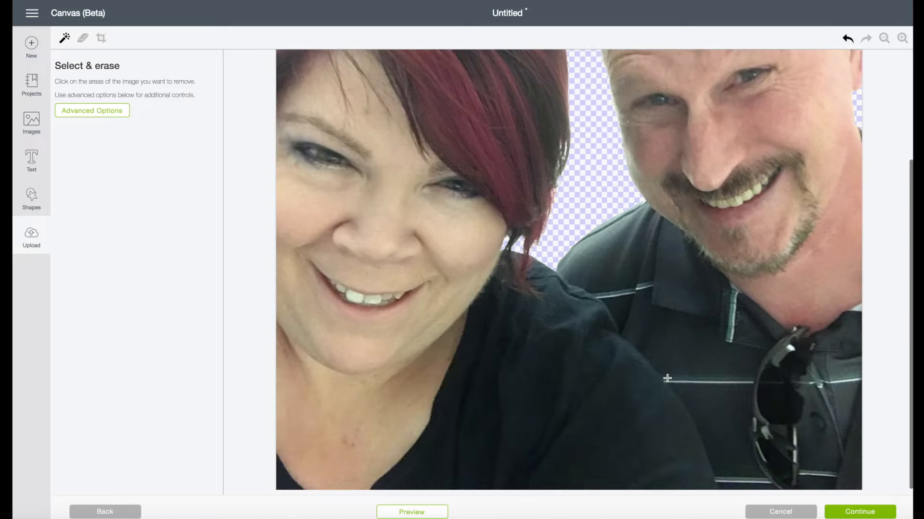
scroll(667, 378, up, 3)
scroll(667, 379, down, 3)
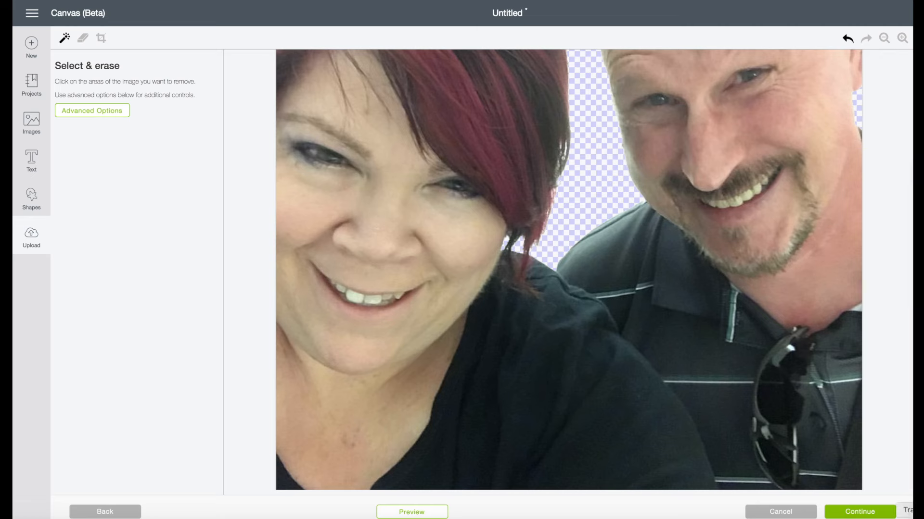
click(864, 513)
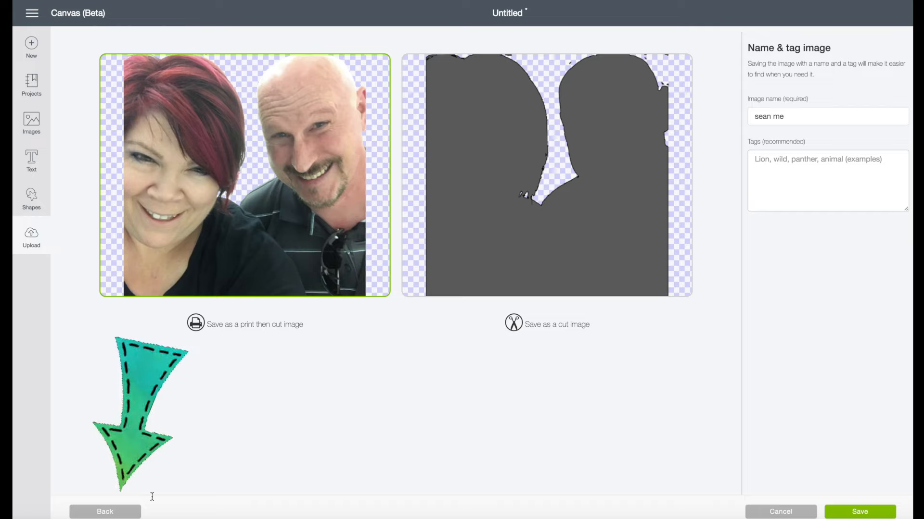
- Return to background removal, erase the leftover specks near the man's head and ear, and continue to the image saving page
drag(152, 497, 131, 516)
click(116, 512)
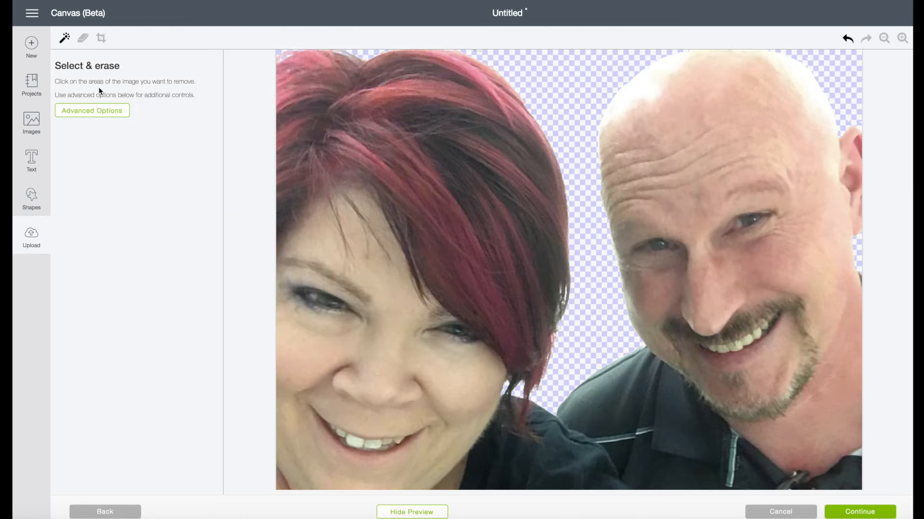
click(83, 38)
drag(88, 115, 120, 115)
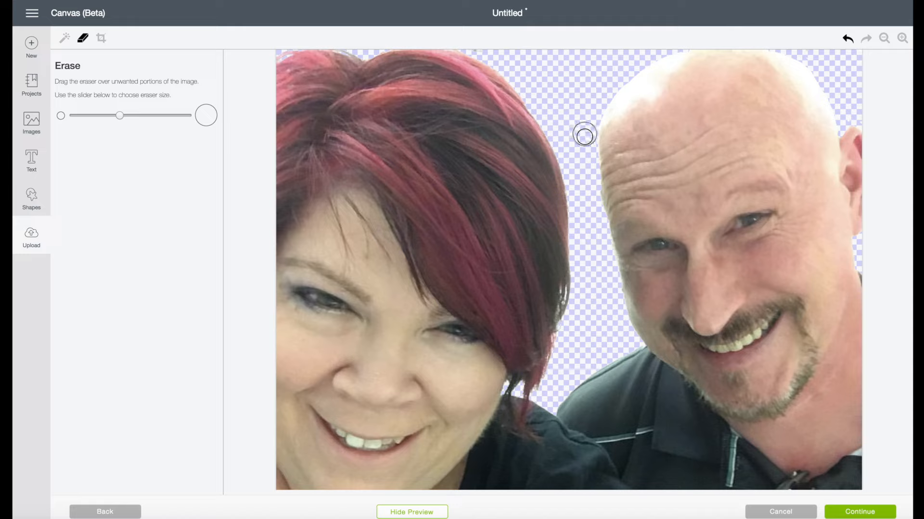
drag(585, 176, 591, 139)
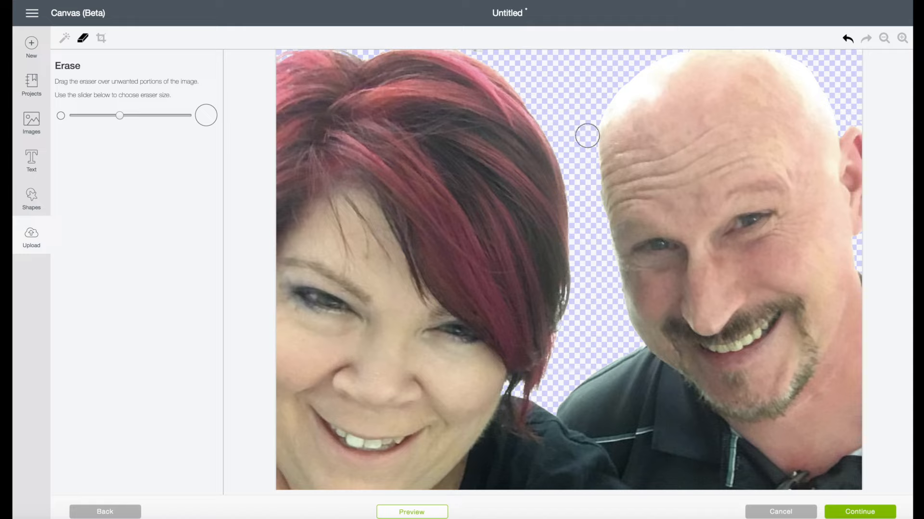
drag(120, 115, 90, 115)
mouse_move(857, 118)
mouse_down()
mouse_move(822, 59)
mouse_move(850, 72)
mouse_up()
click(873, 513)
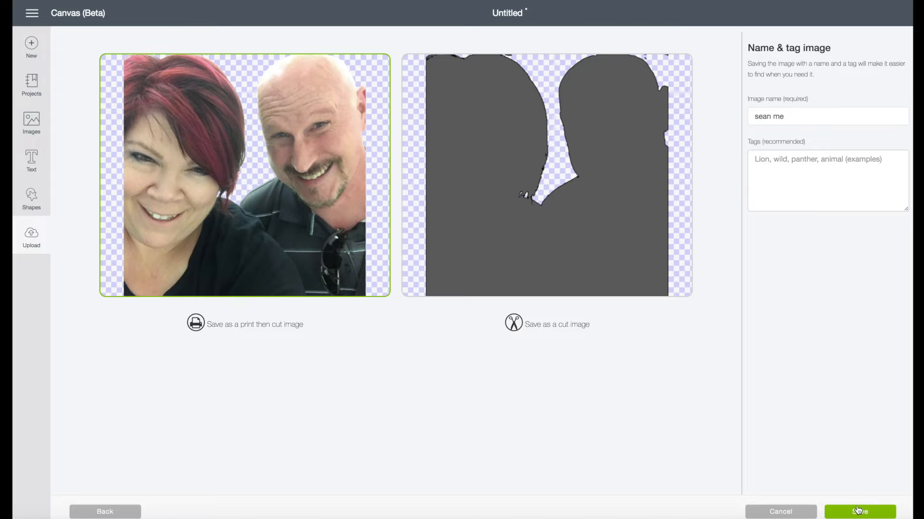
- Go back and erase the leftover background at the top edge beside the woman's hair, then continue to the image saving page
click(126, 509)
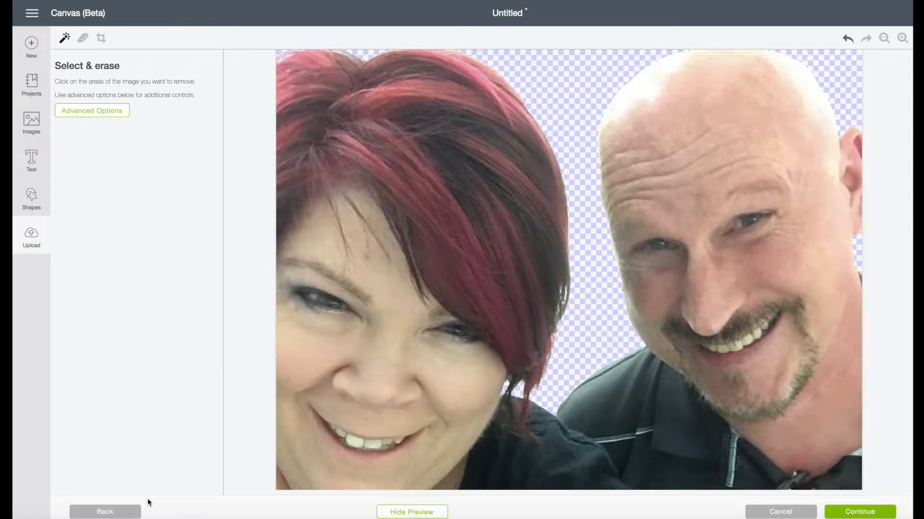
click(84, 41)
drag(476, 52, 471, 50)
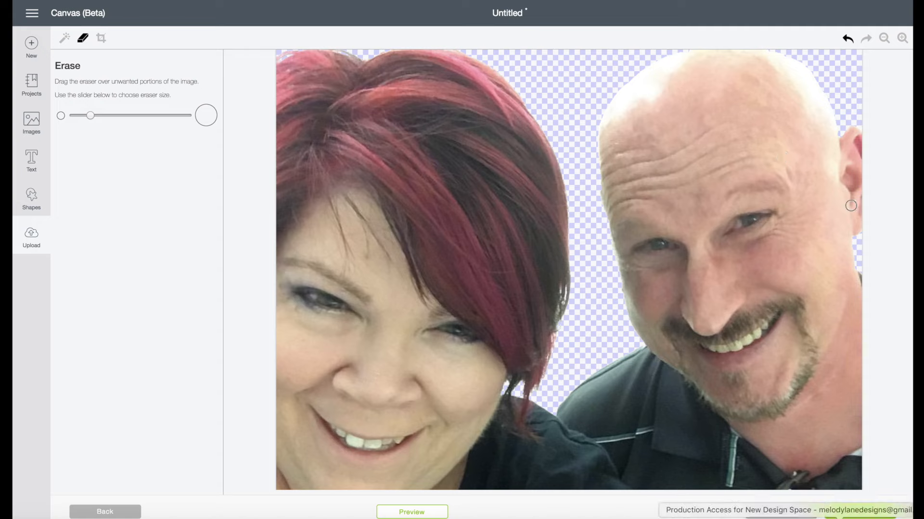
click(859, 511)
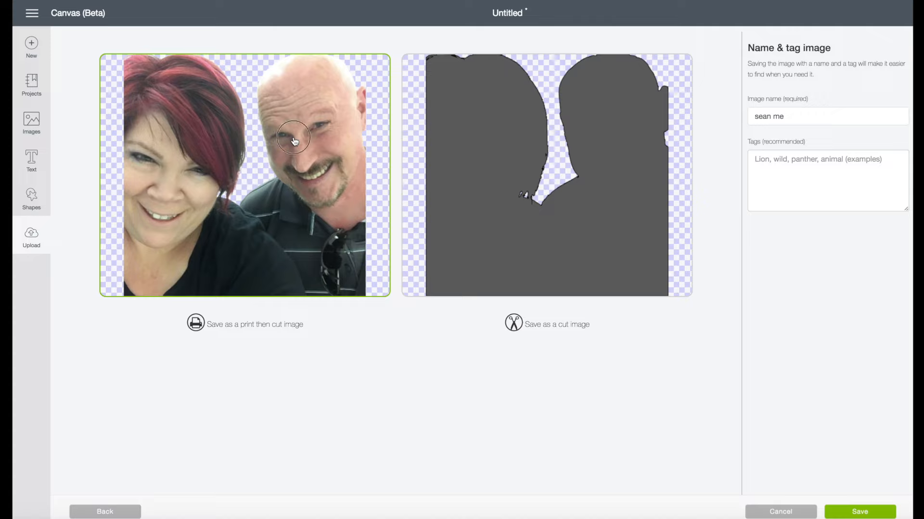
- Save the cleaned-up photo as a print then cut image and insert it onto the canvas
click(863, 513)
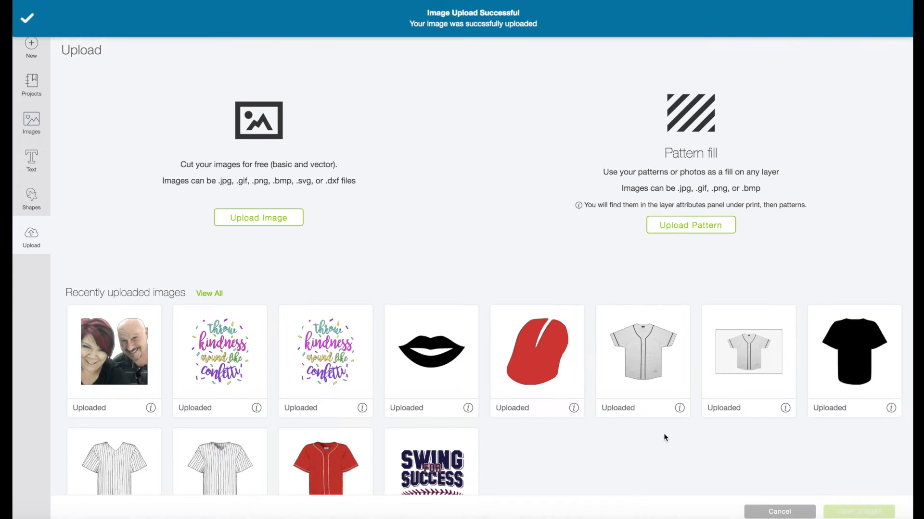
click(126, 364)
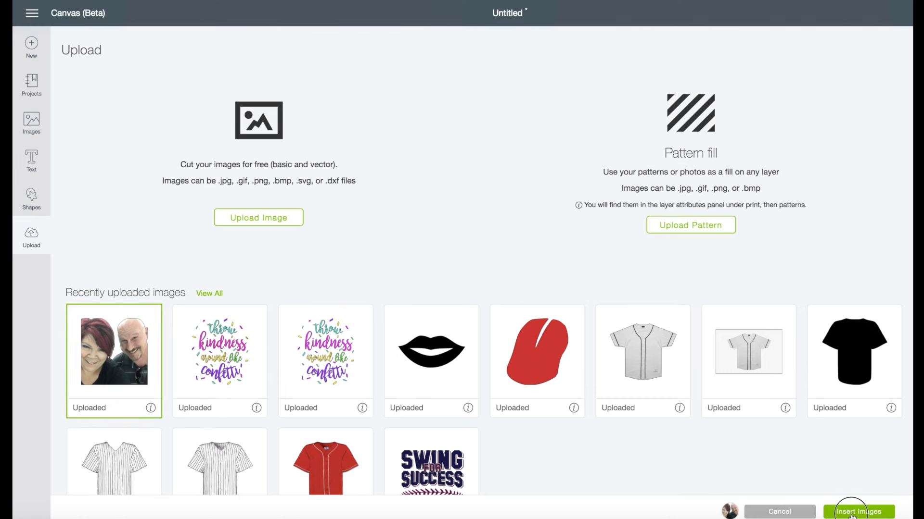
click(859, 512)
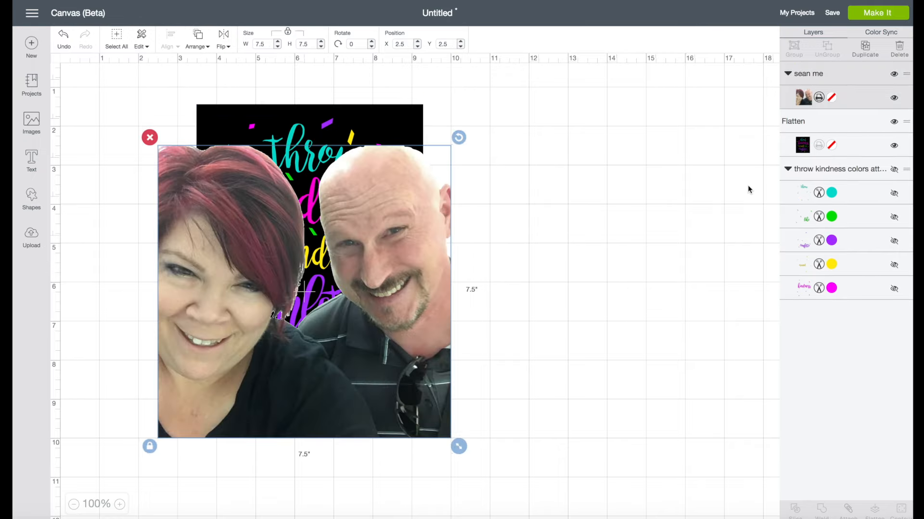
- Scale the couple's photo down to about 6.194 inches square and place it beside the throw kindness design
drag(379, 238, 411, 222)
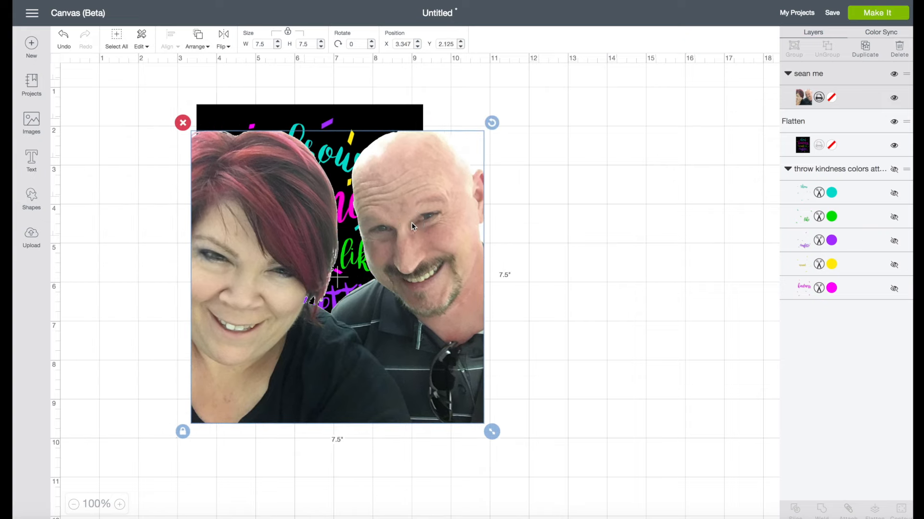
drag(491, 431, 440, 404)
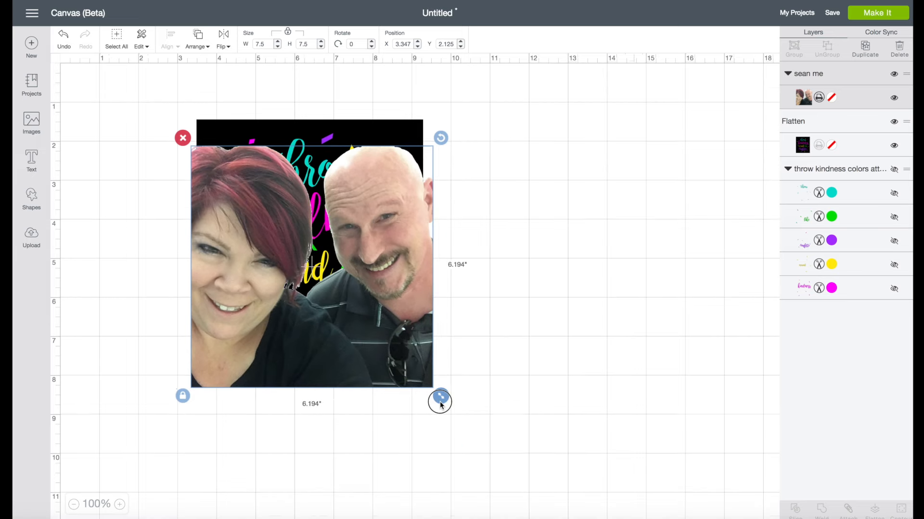
drag(387, 289, 650, 329)
- Preview the print mats for the throw kindness design and the couple's photo
click(321, 329)
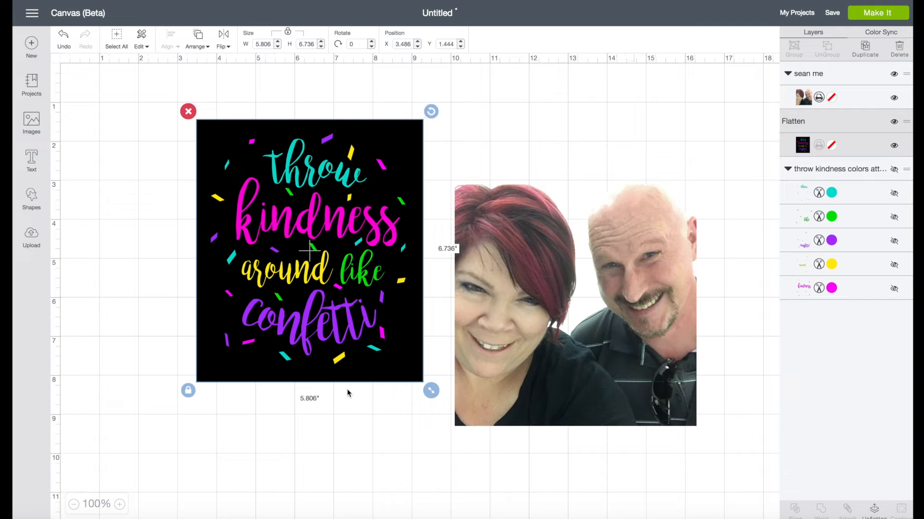
click(874, 13)
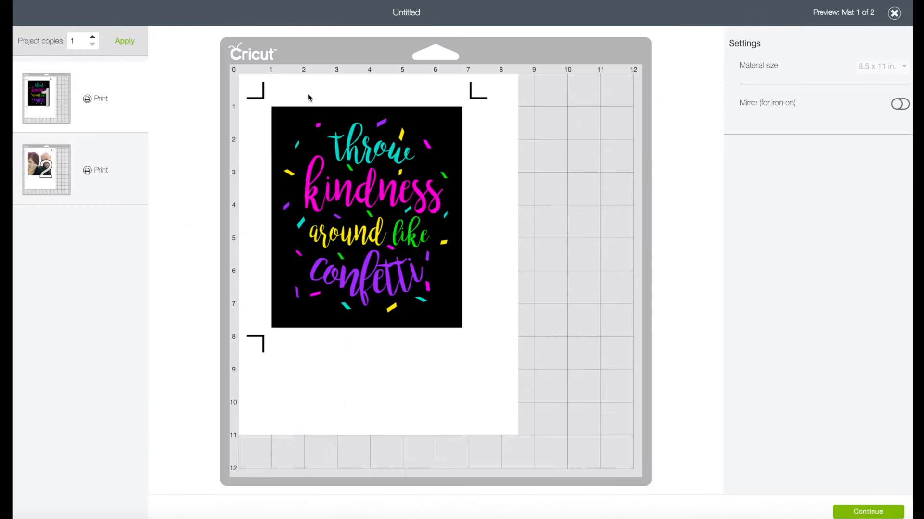
click(134, 154)
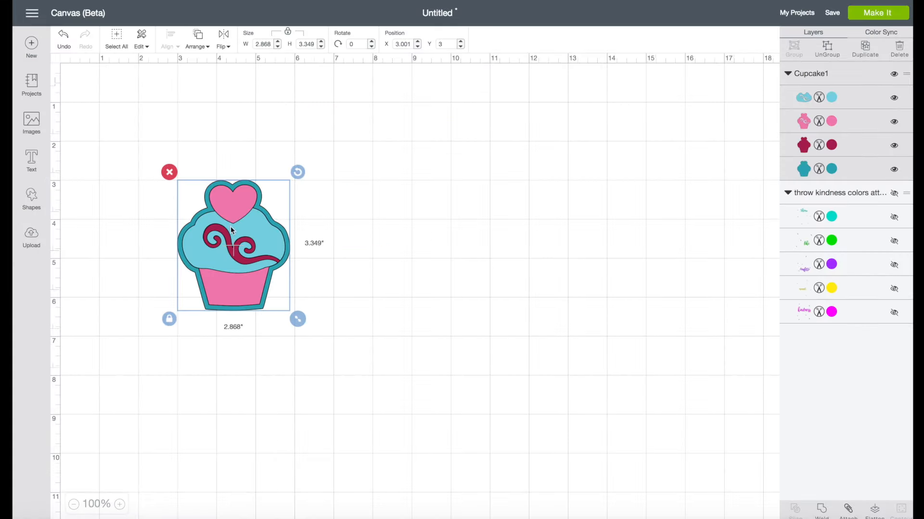
- Open the mat preview for the layered cupcake and look at cut mats 1 and 2
click(873, 16)
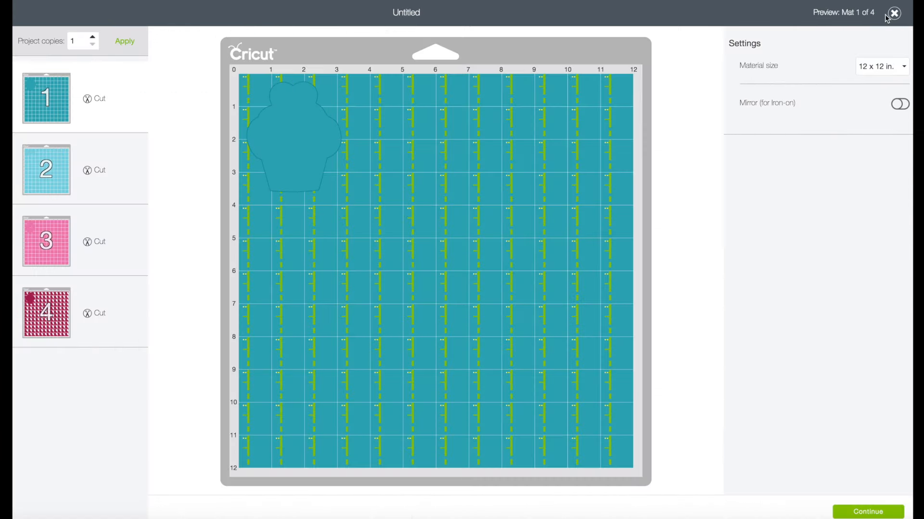
click(119, 153)
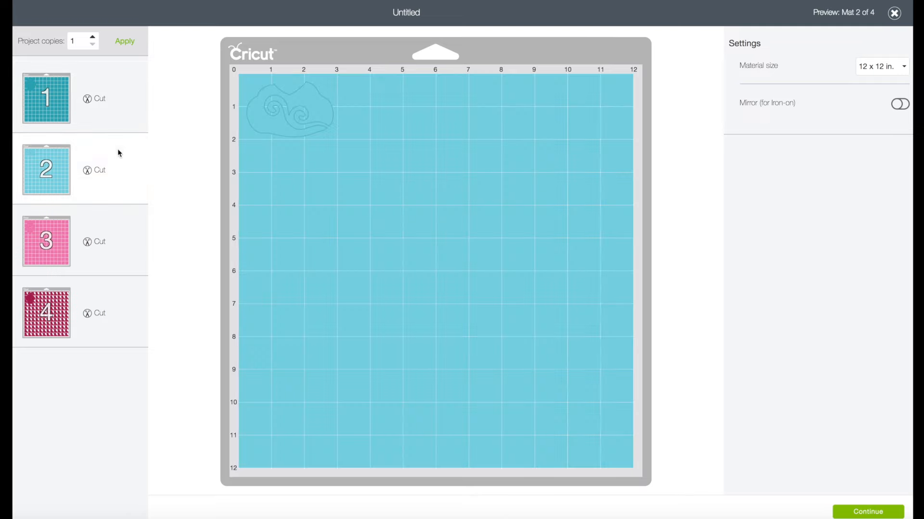
click(128, 121)
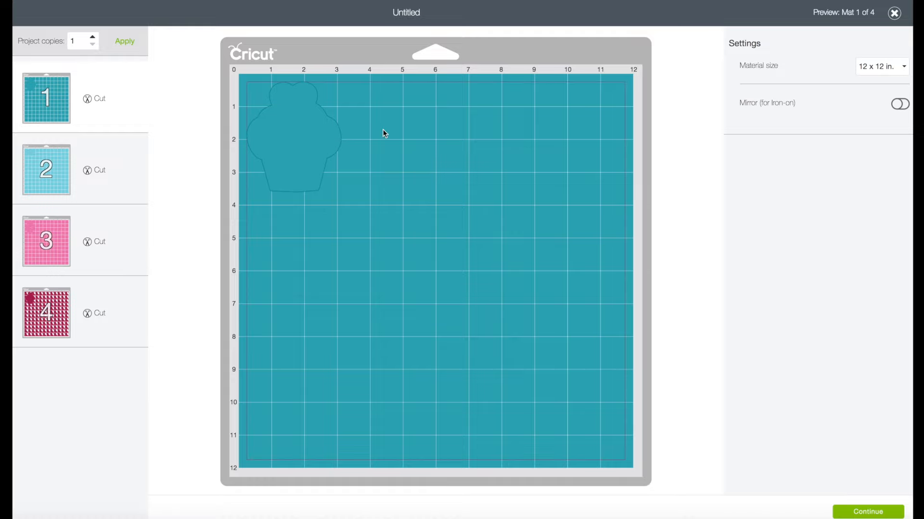
- Try moving and rotating the cupcake outline on mat 1, leaving it upright about 1 inch in from the mat's side edge
drag(296, 119, 377, 178)
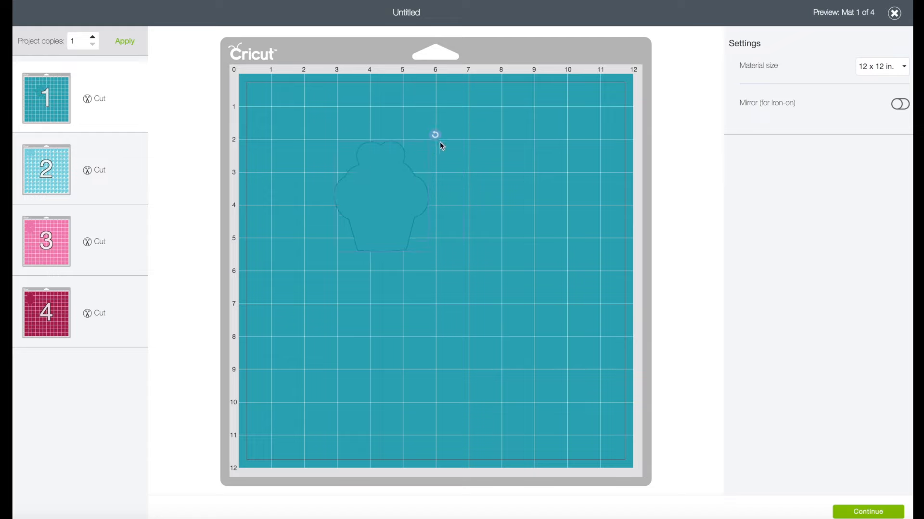
mouse_move(436, 135)
mouse_down()
mouse_move(423, 128)
mouse_move(431, 142)
mouse_up()
drag(435, 134, 334, 146)
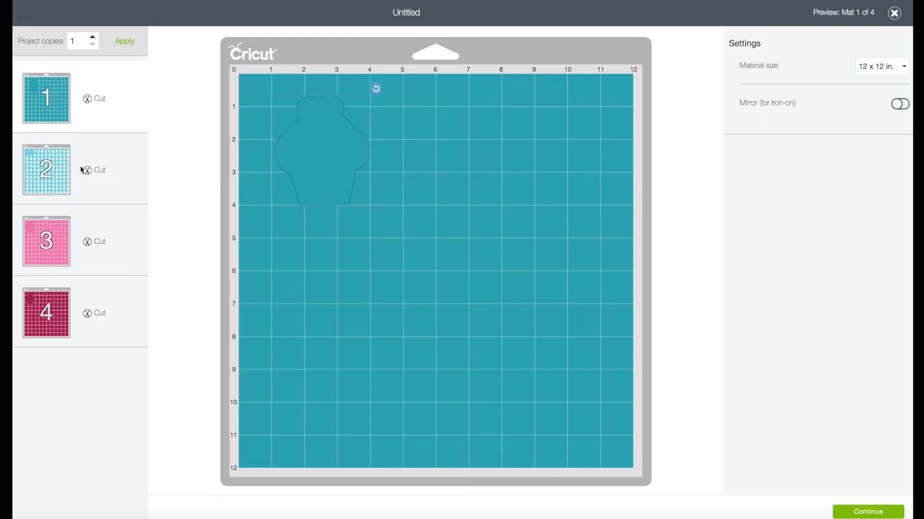
- Shift the frosting shape on mat 2 about 1 inch in from the side edge and view mats 3 and 4
click(82, 167)
drag(318, 116, 338, 126)
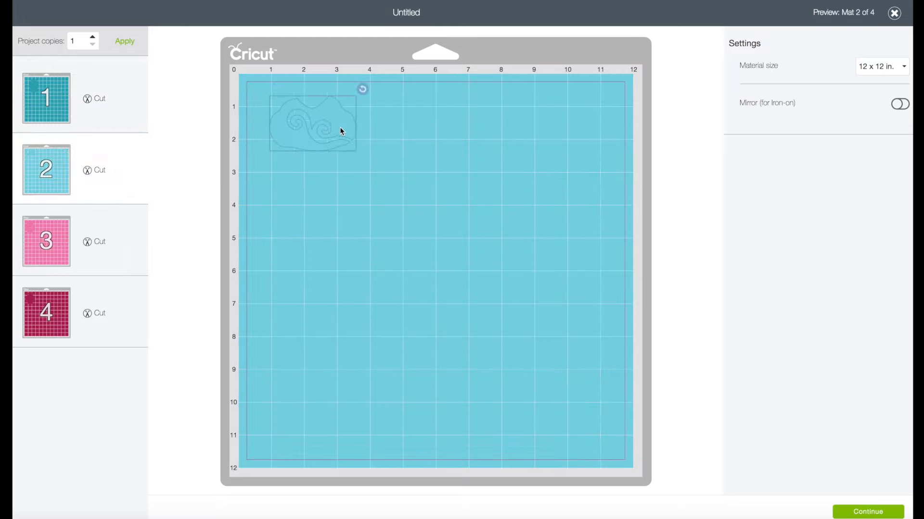
click(117, 248)
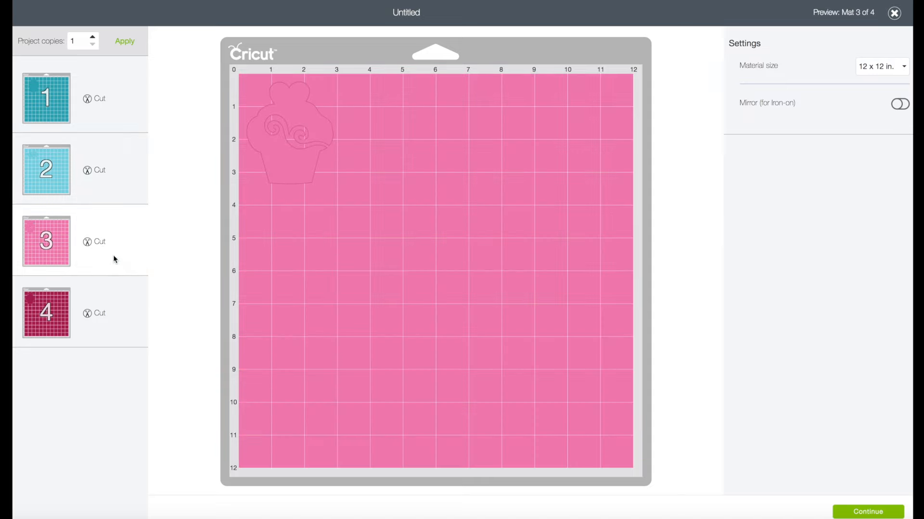
click(123, 313)
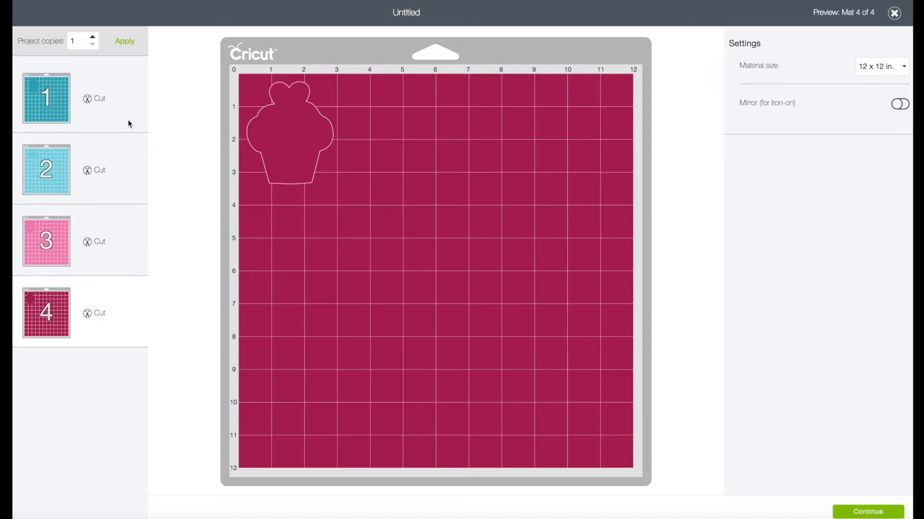